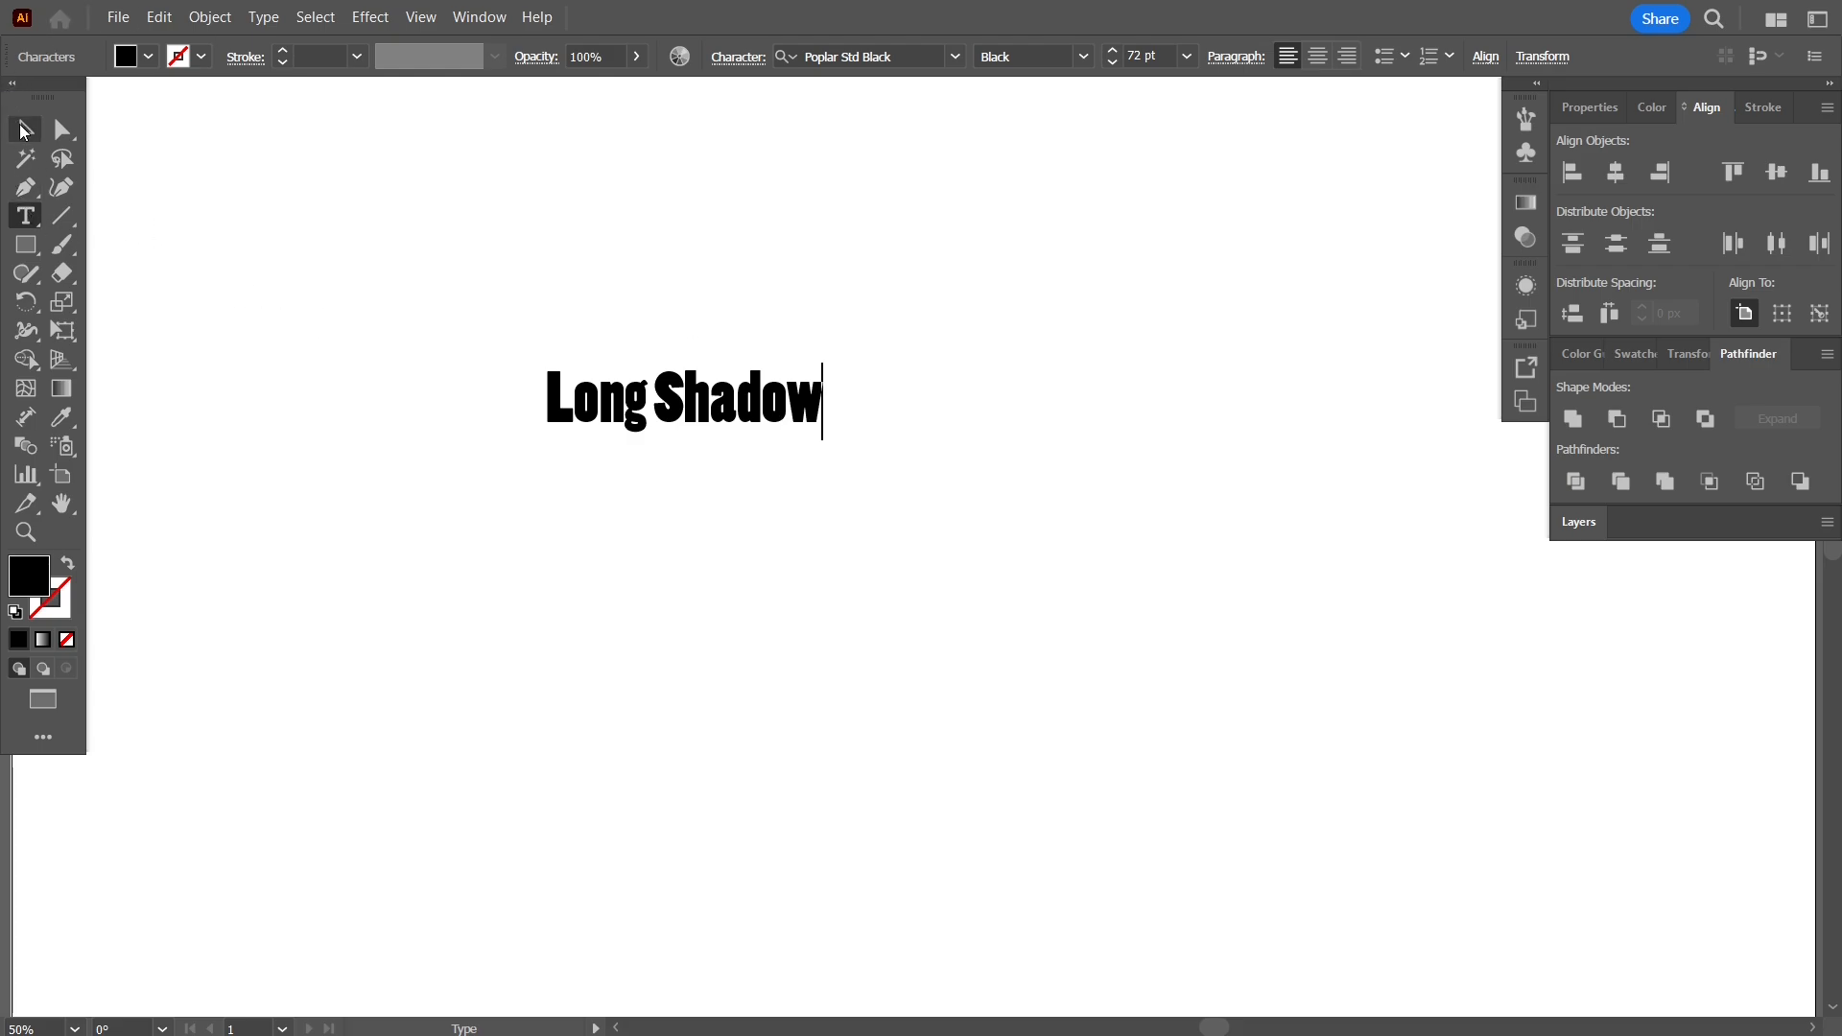
- Enlarge the Long Shadow text to about 289 pt and centre it on the artboard
click(25, 129)
scroll(564, 490, down, 1)
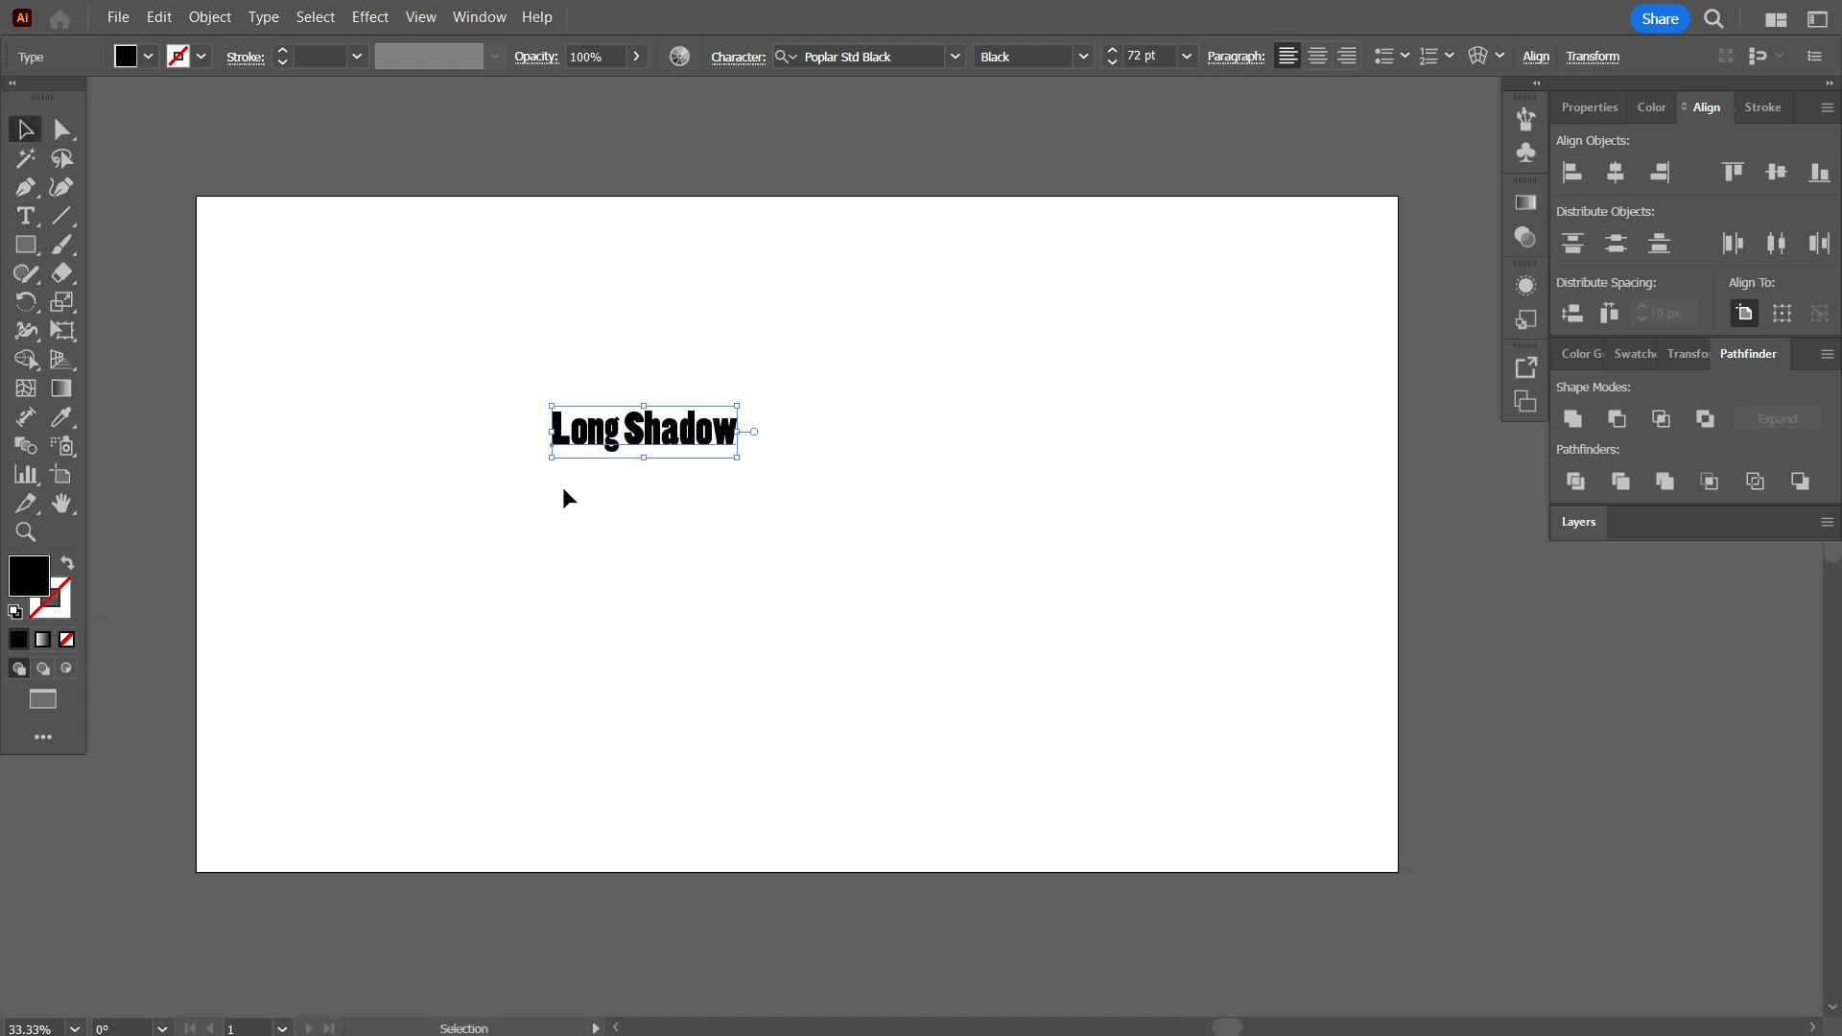
drag(683, 434, 1162, 631)
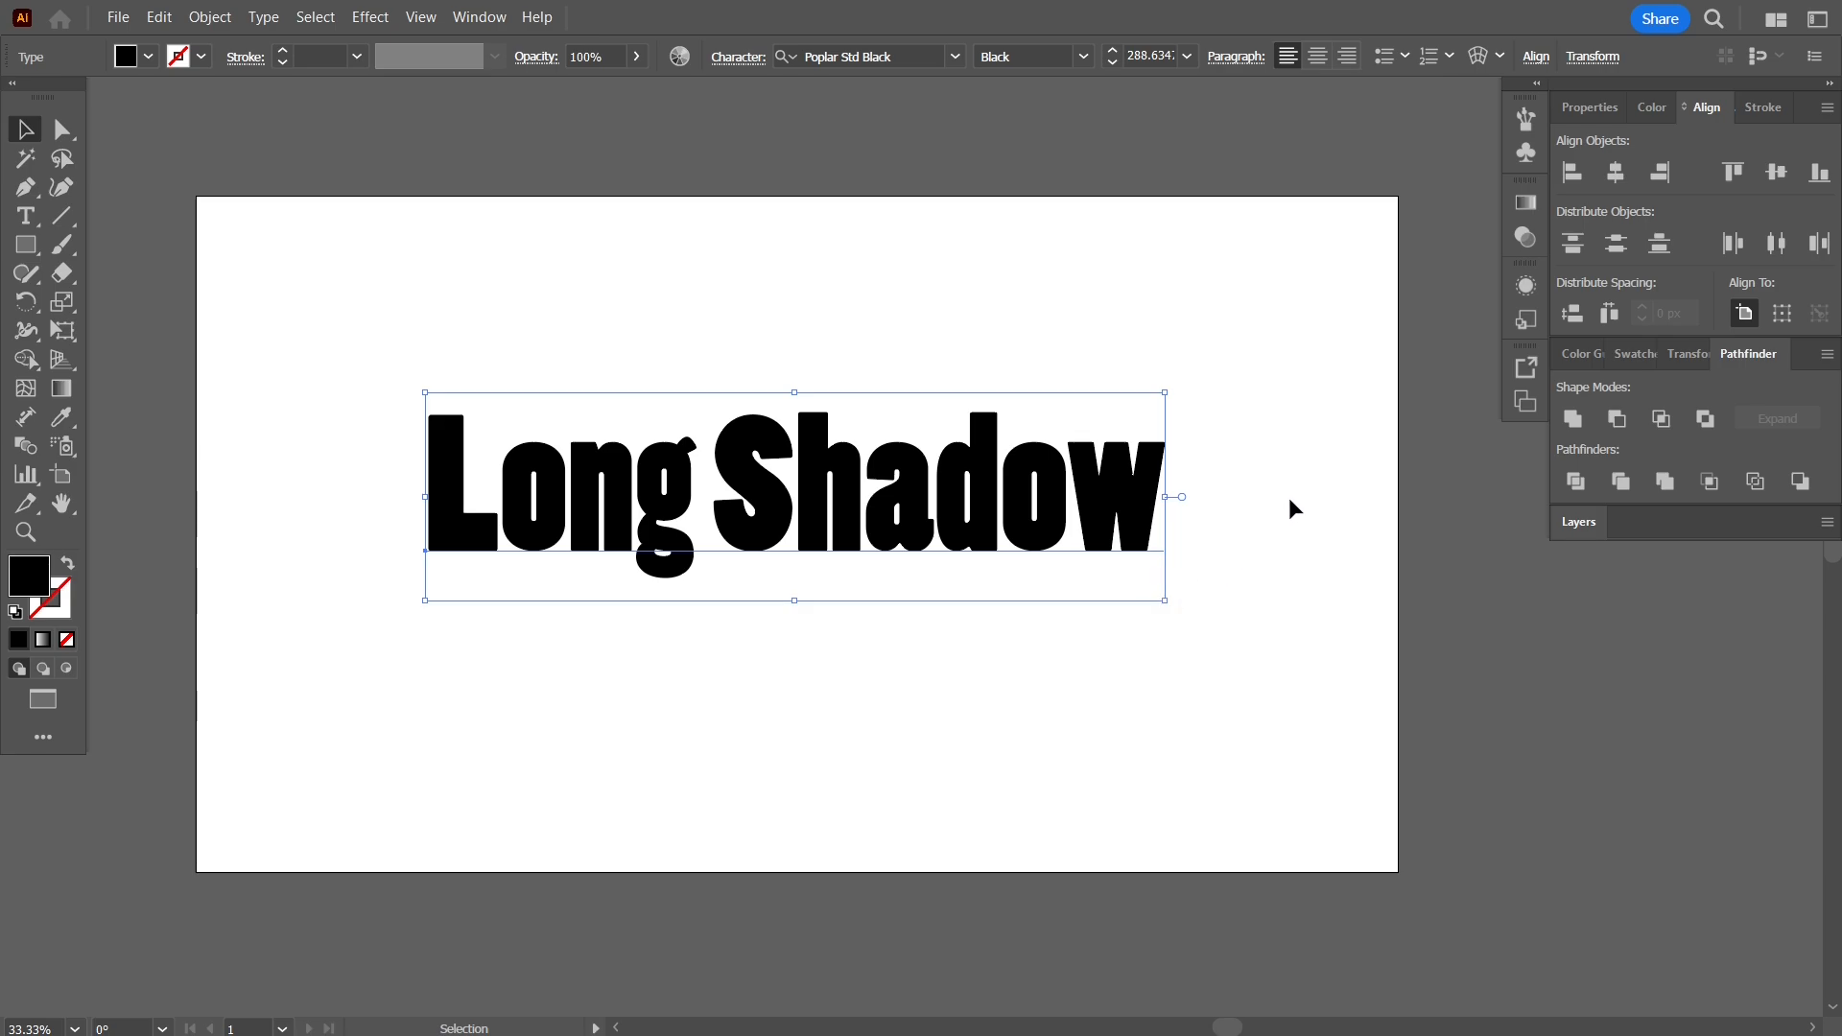
- Fill the Long Shadow text with the green swatch 7AC943 and deselect it
click(1657, 107)
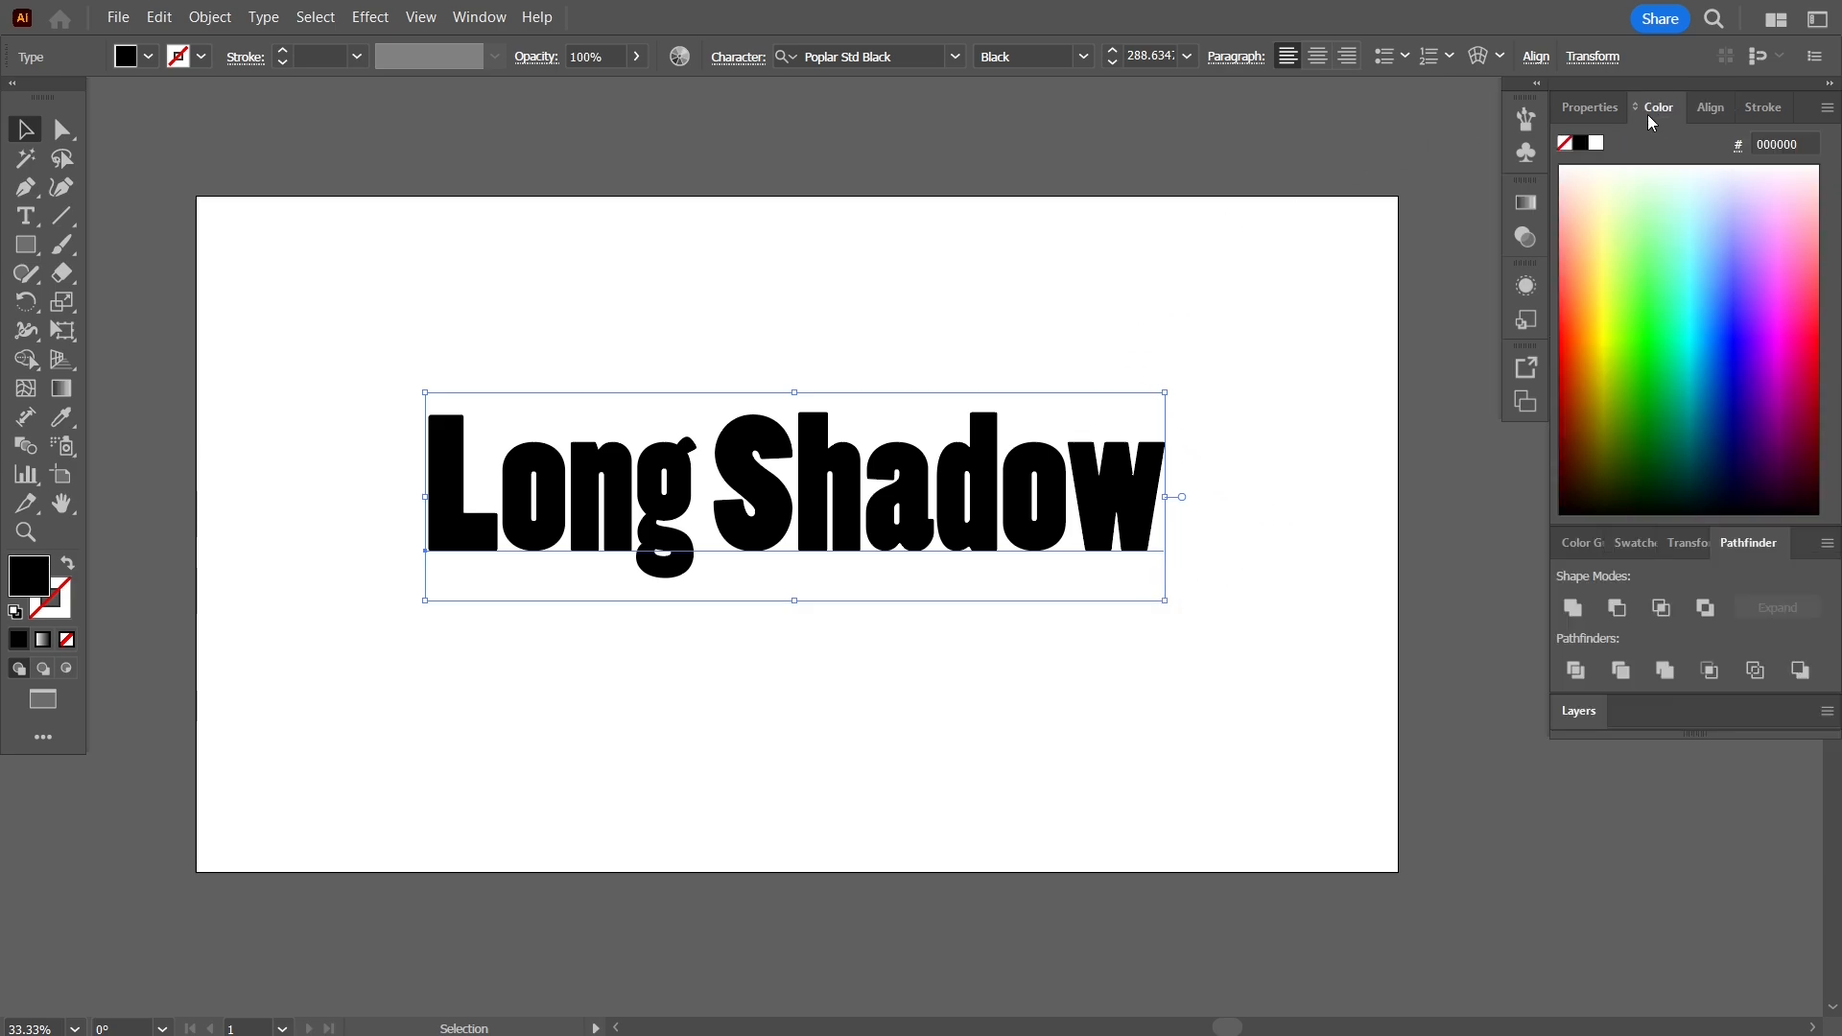
click(1631, 545)
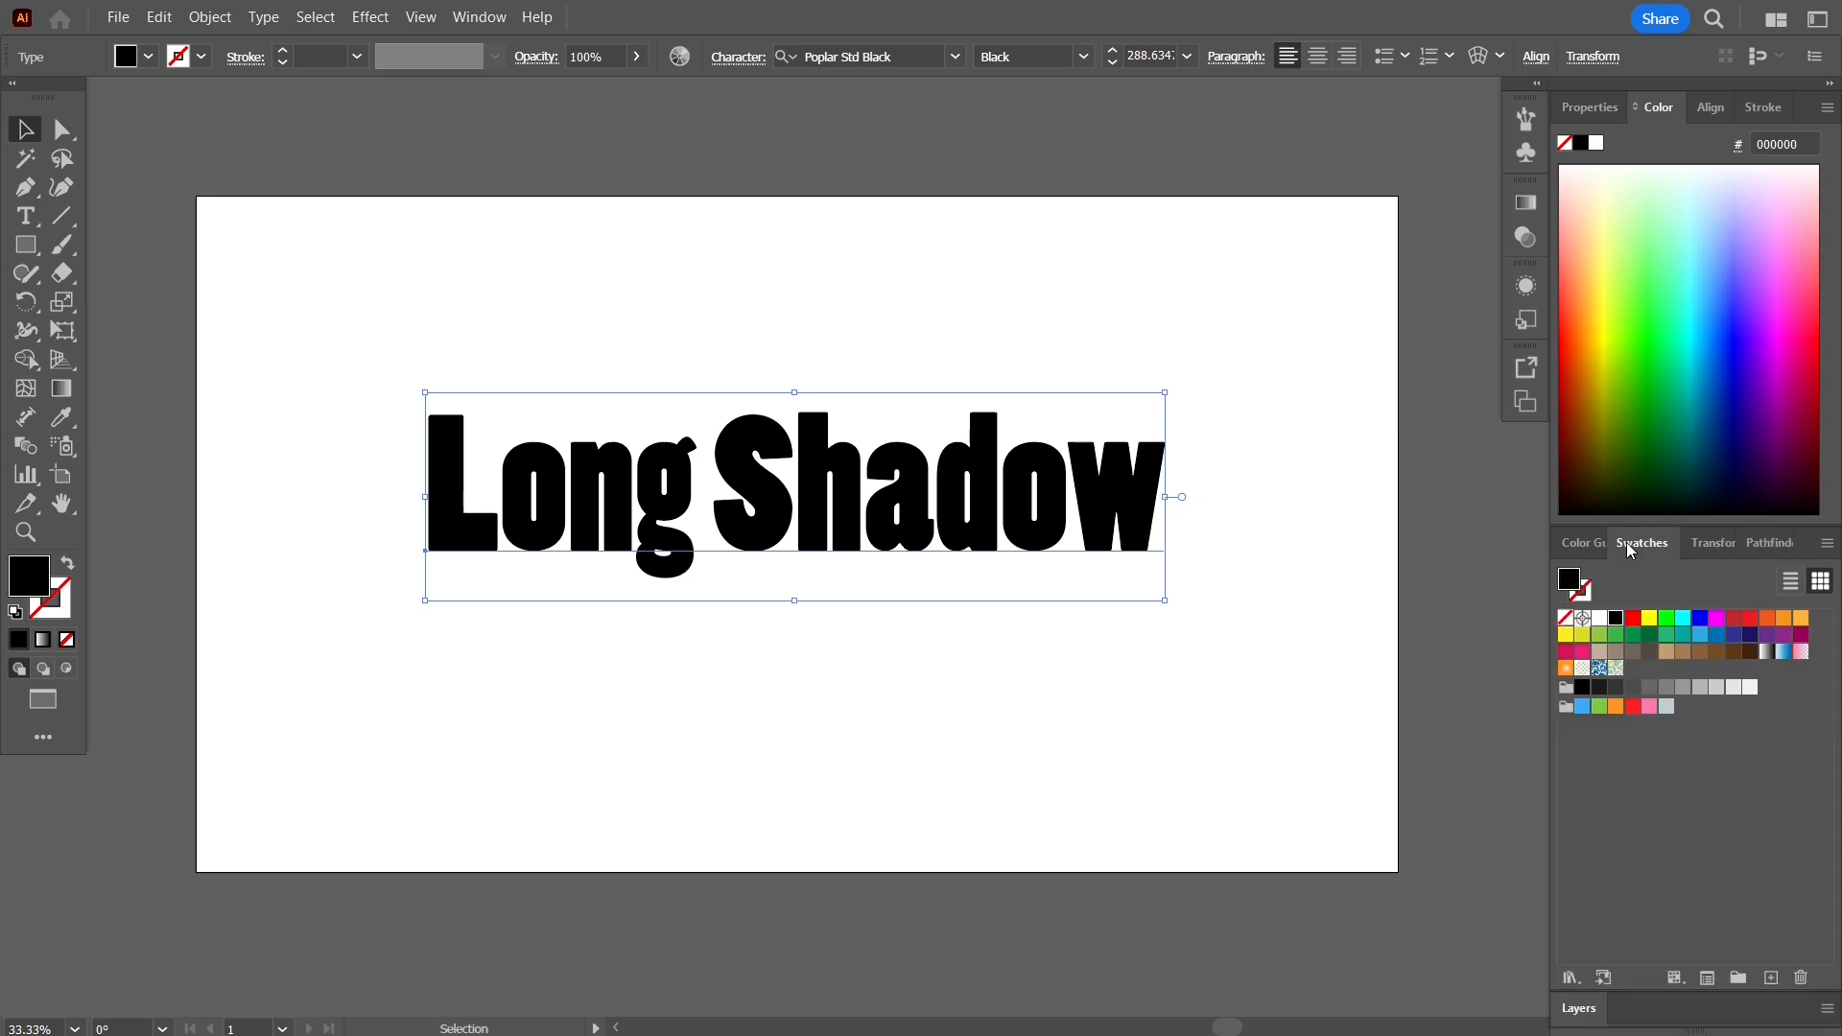
click(1599, 707)
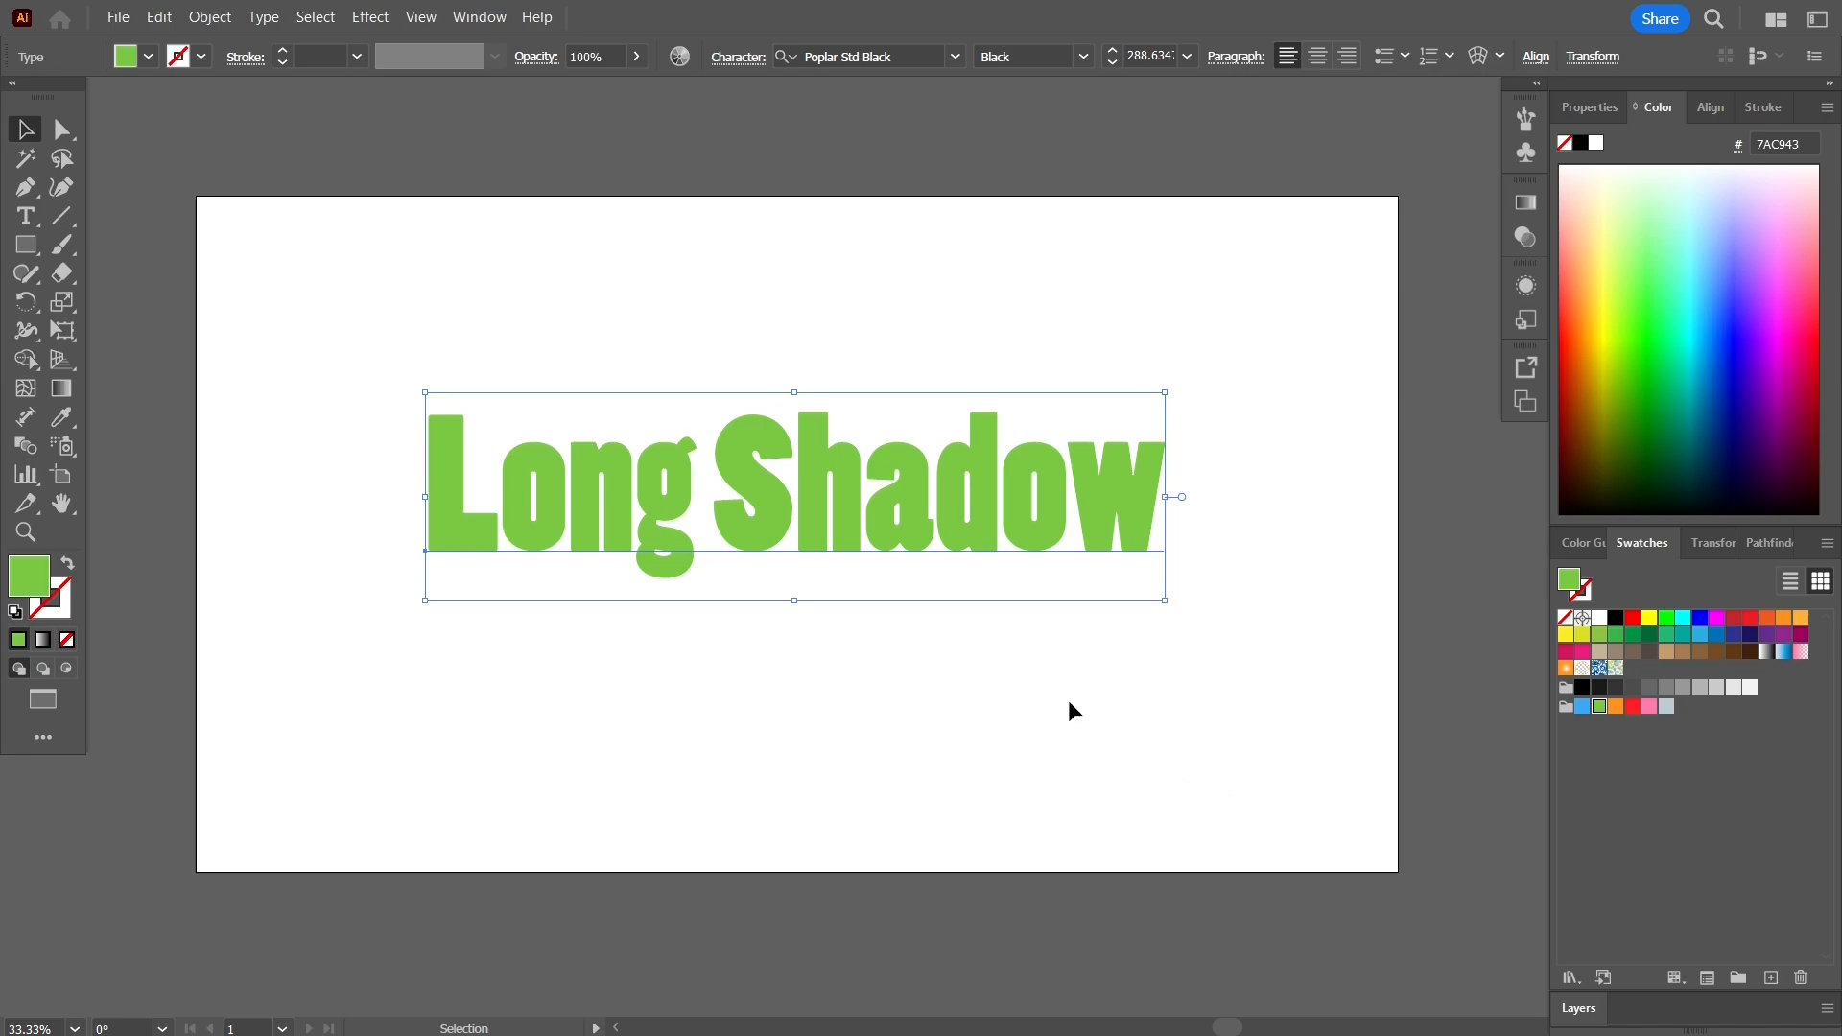
click(133, 282)
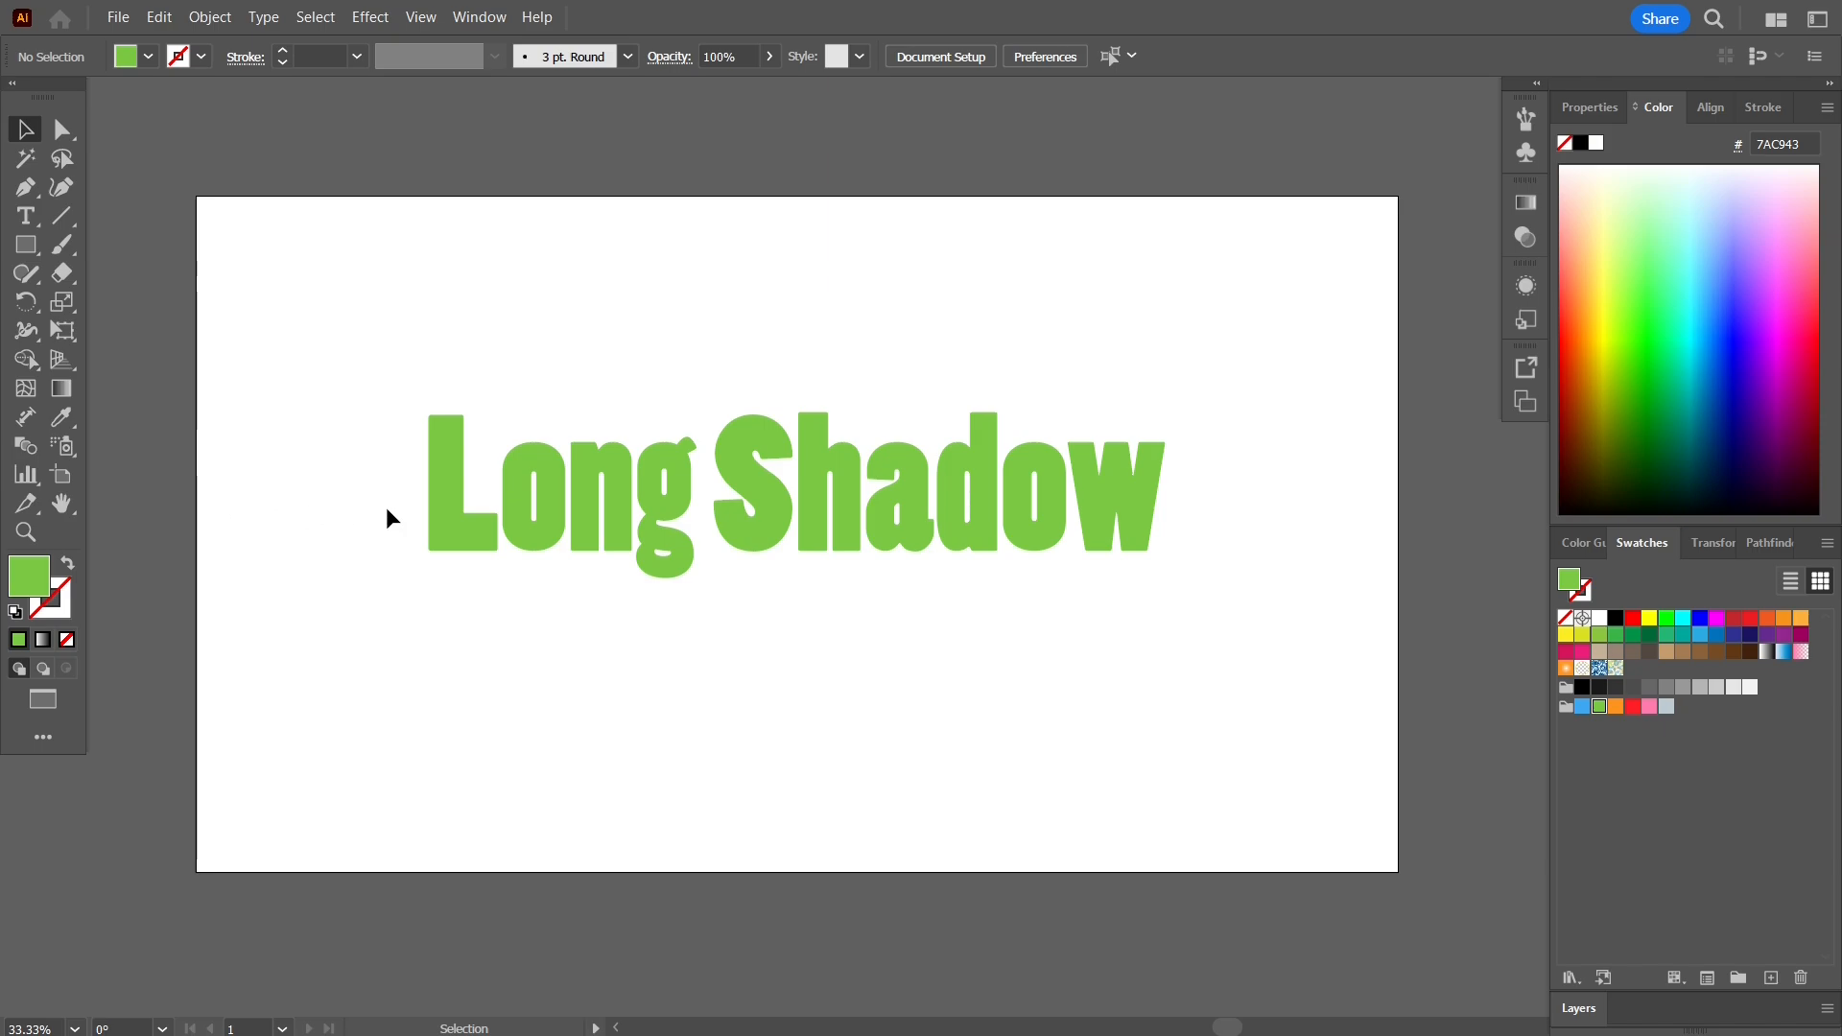
- Show the layer contents and target the Long Shadow text object inside Layer 1
click(487, 518)
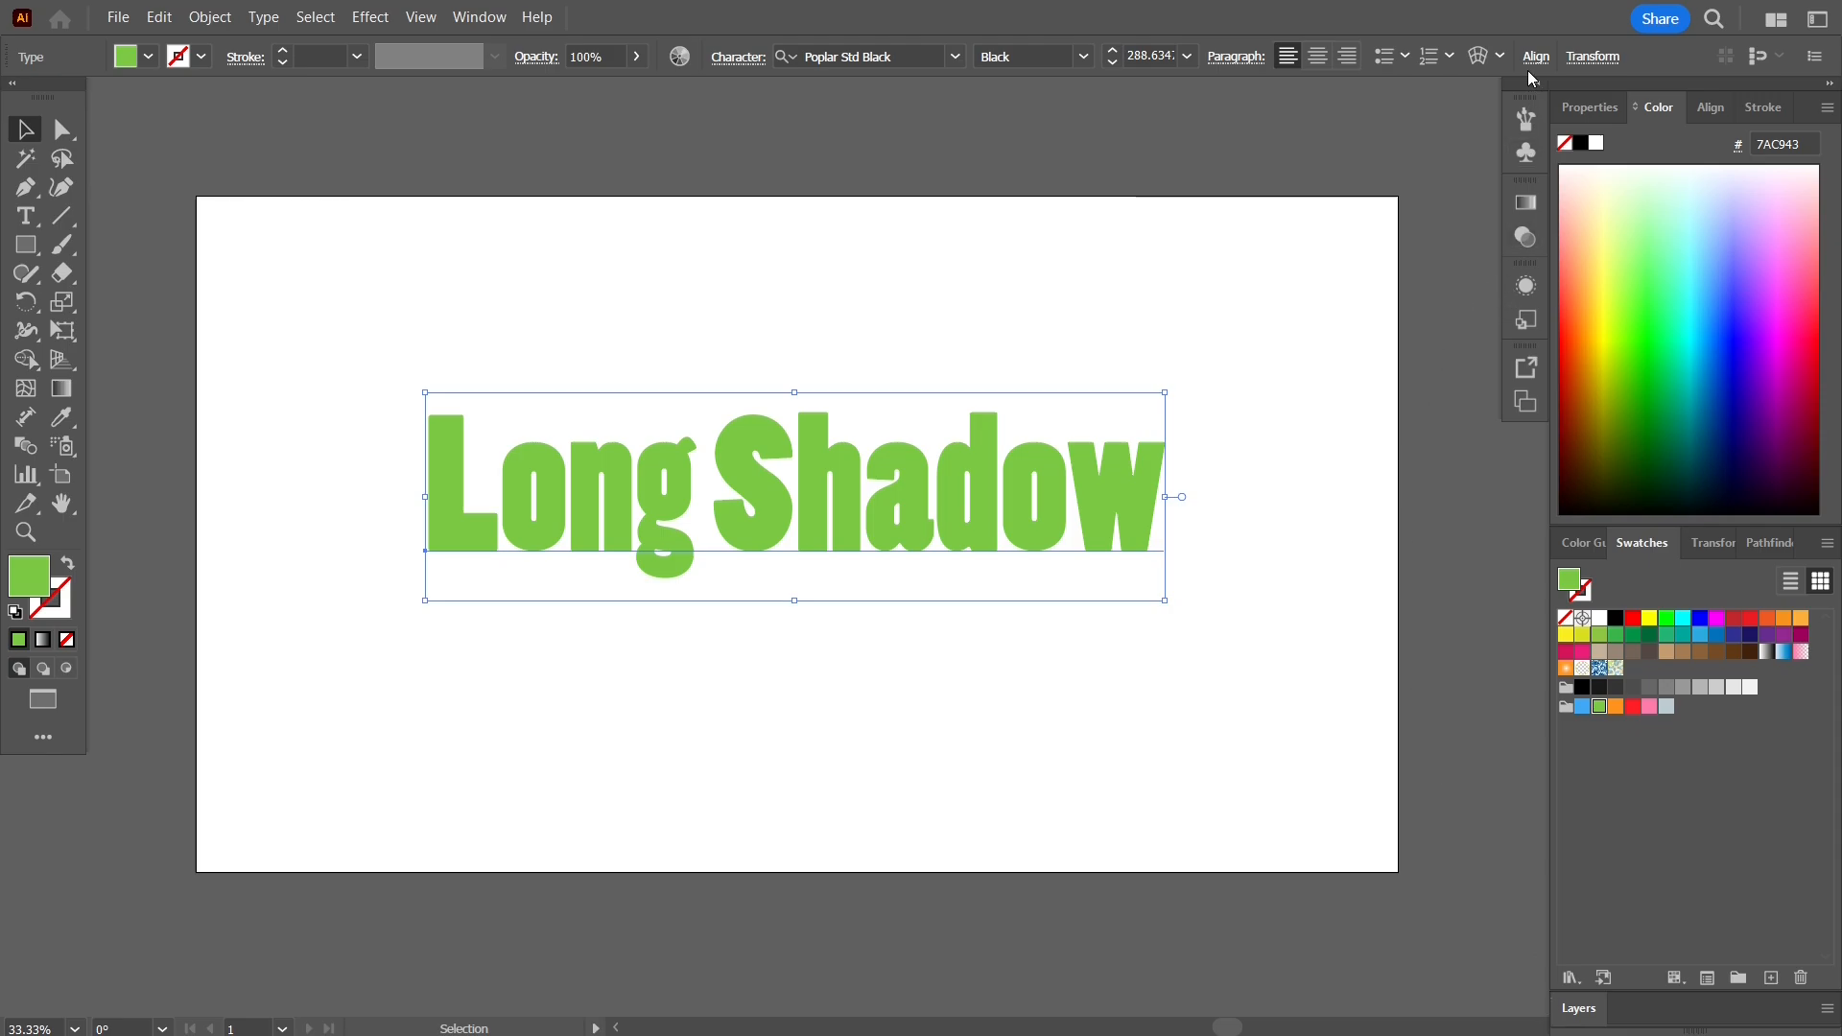
click(480, 17)
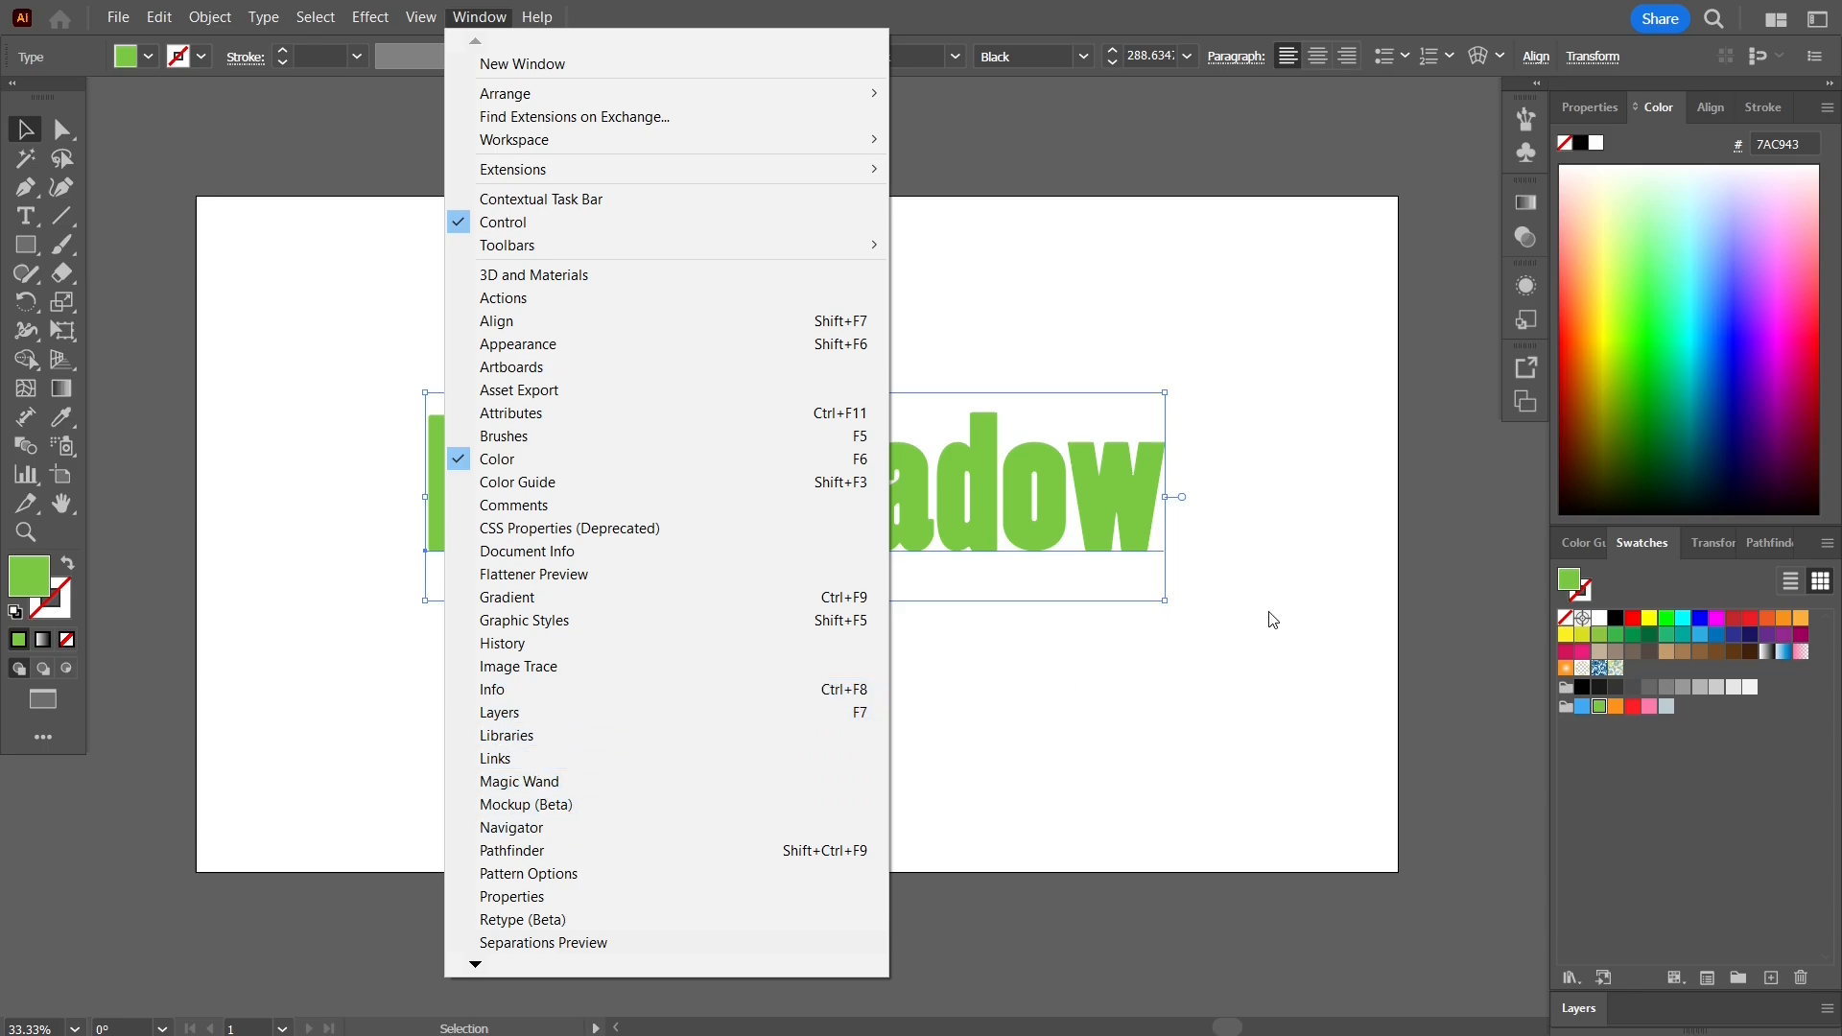
click(1429, 679)
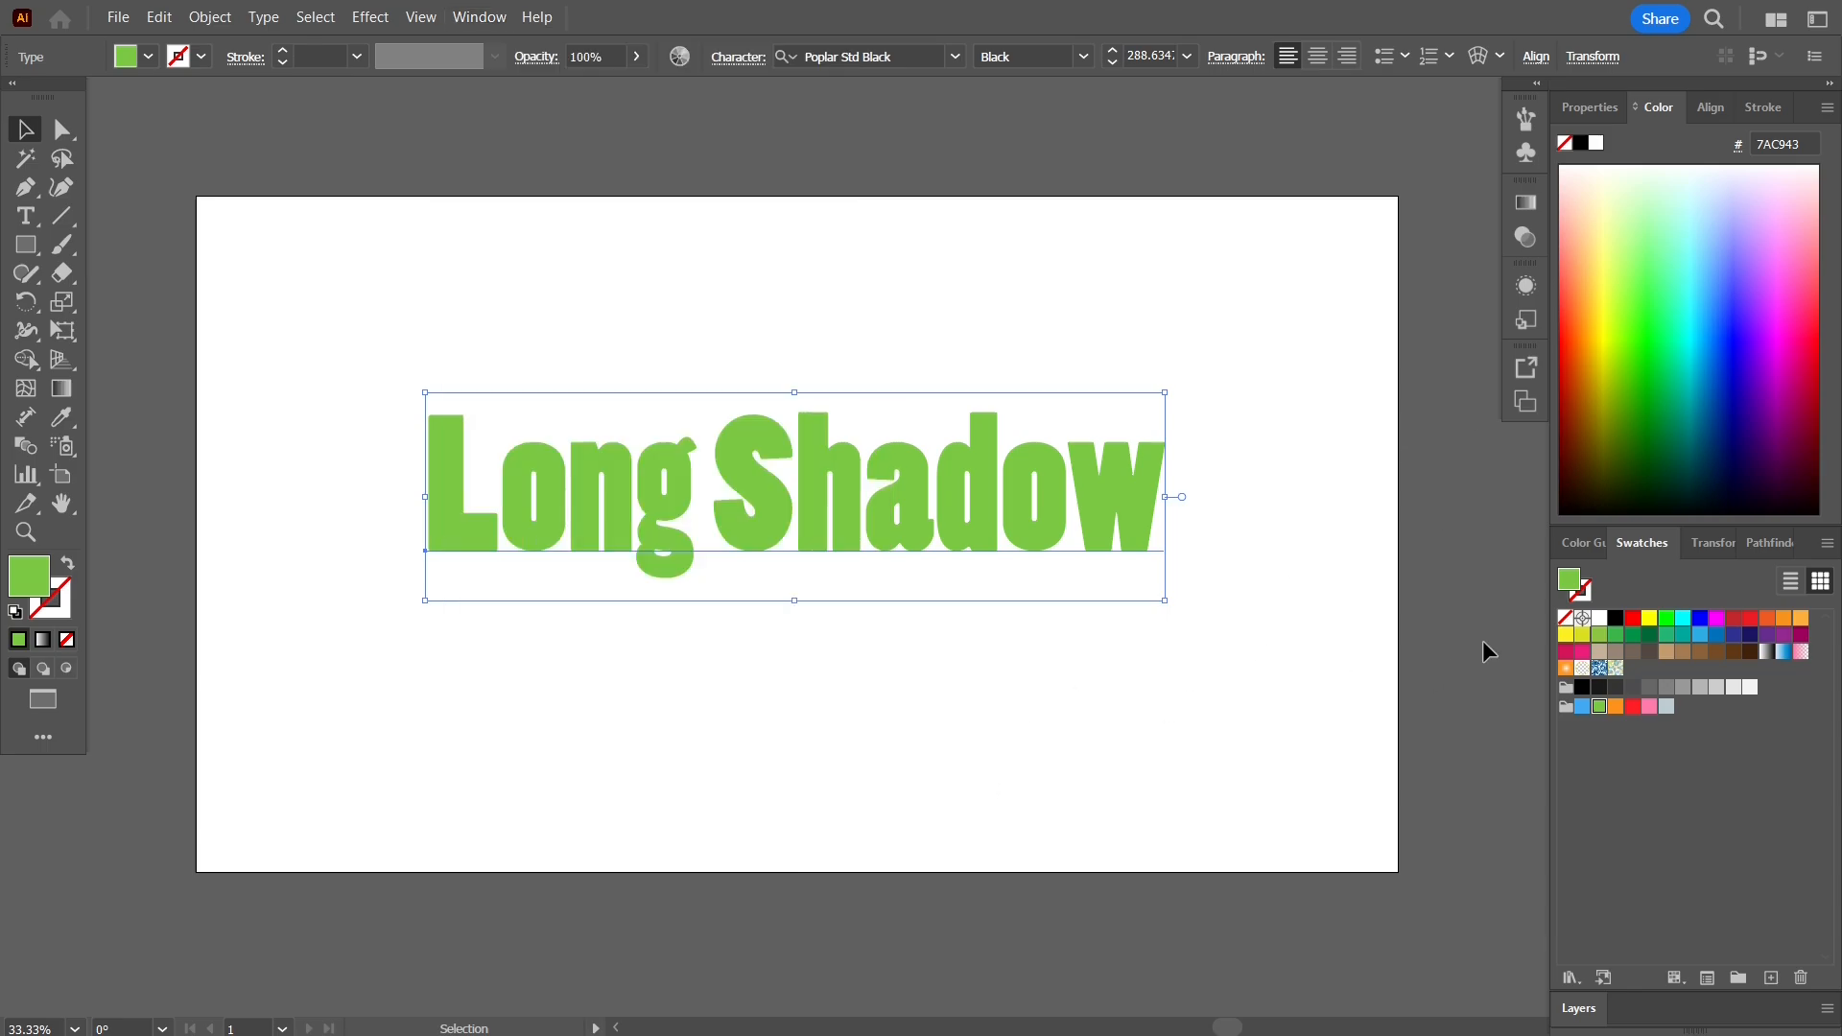
click(1484, 645)
click(1593, 1021)
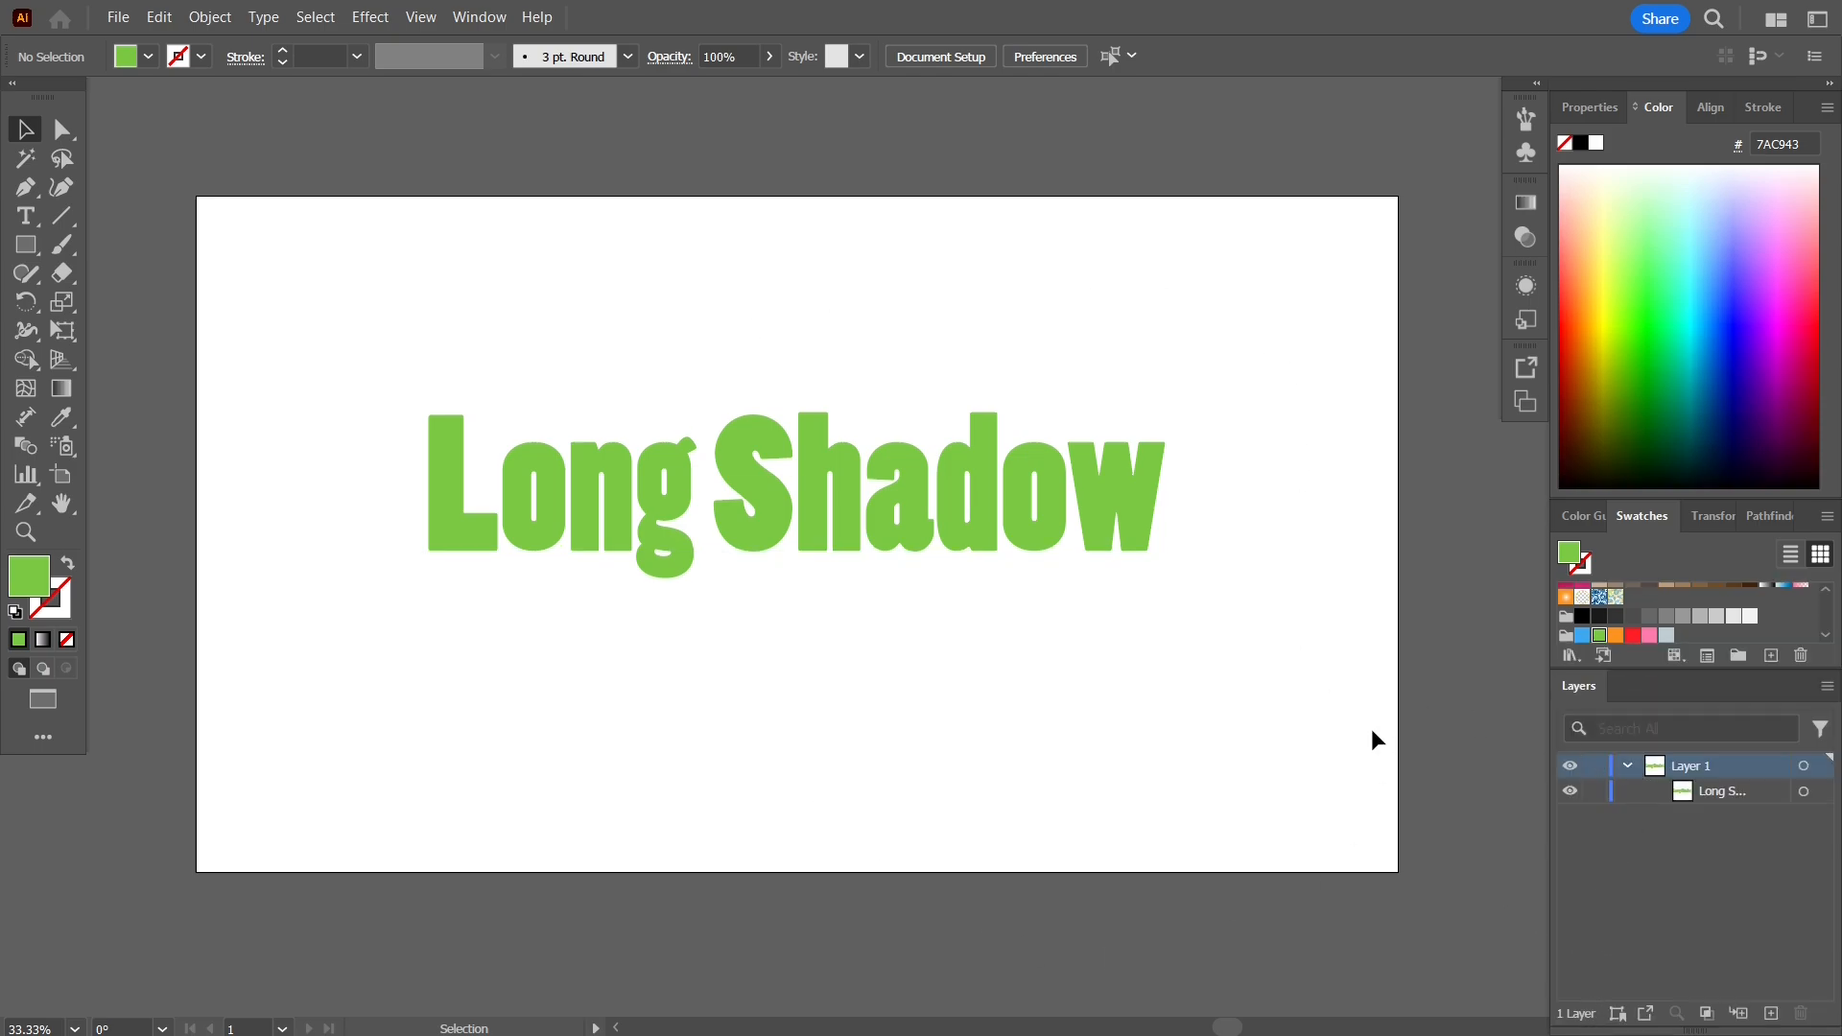
click(1721, 797)
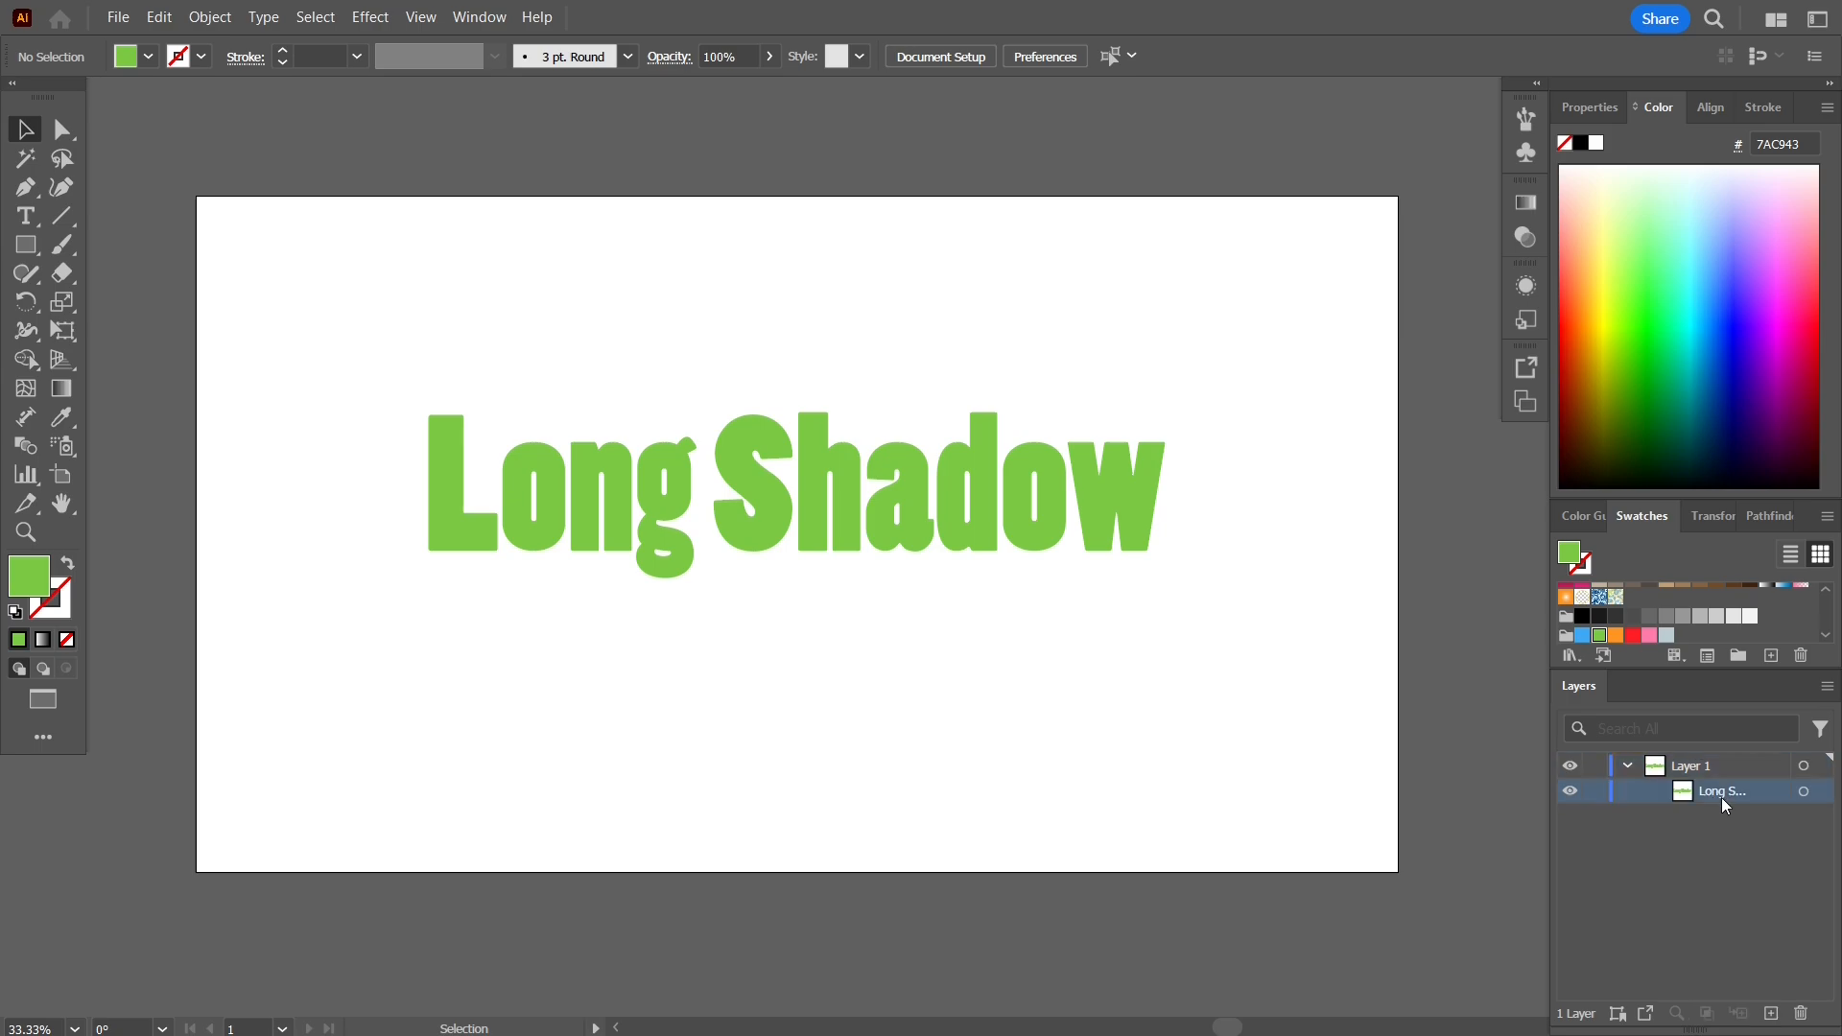
click(1803, 792)
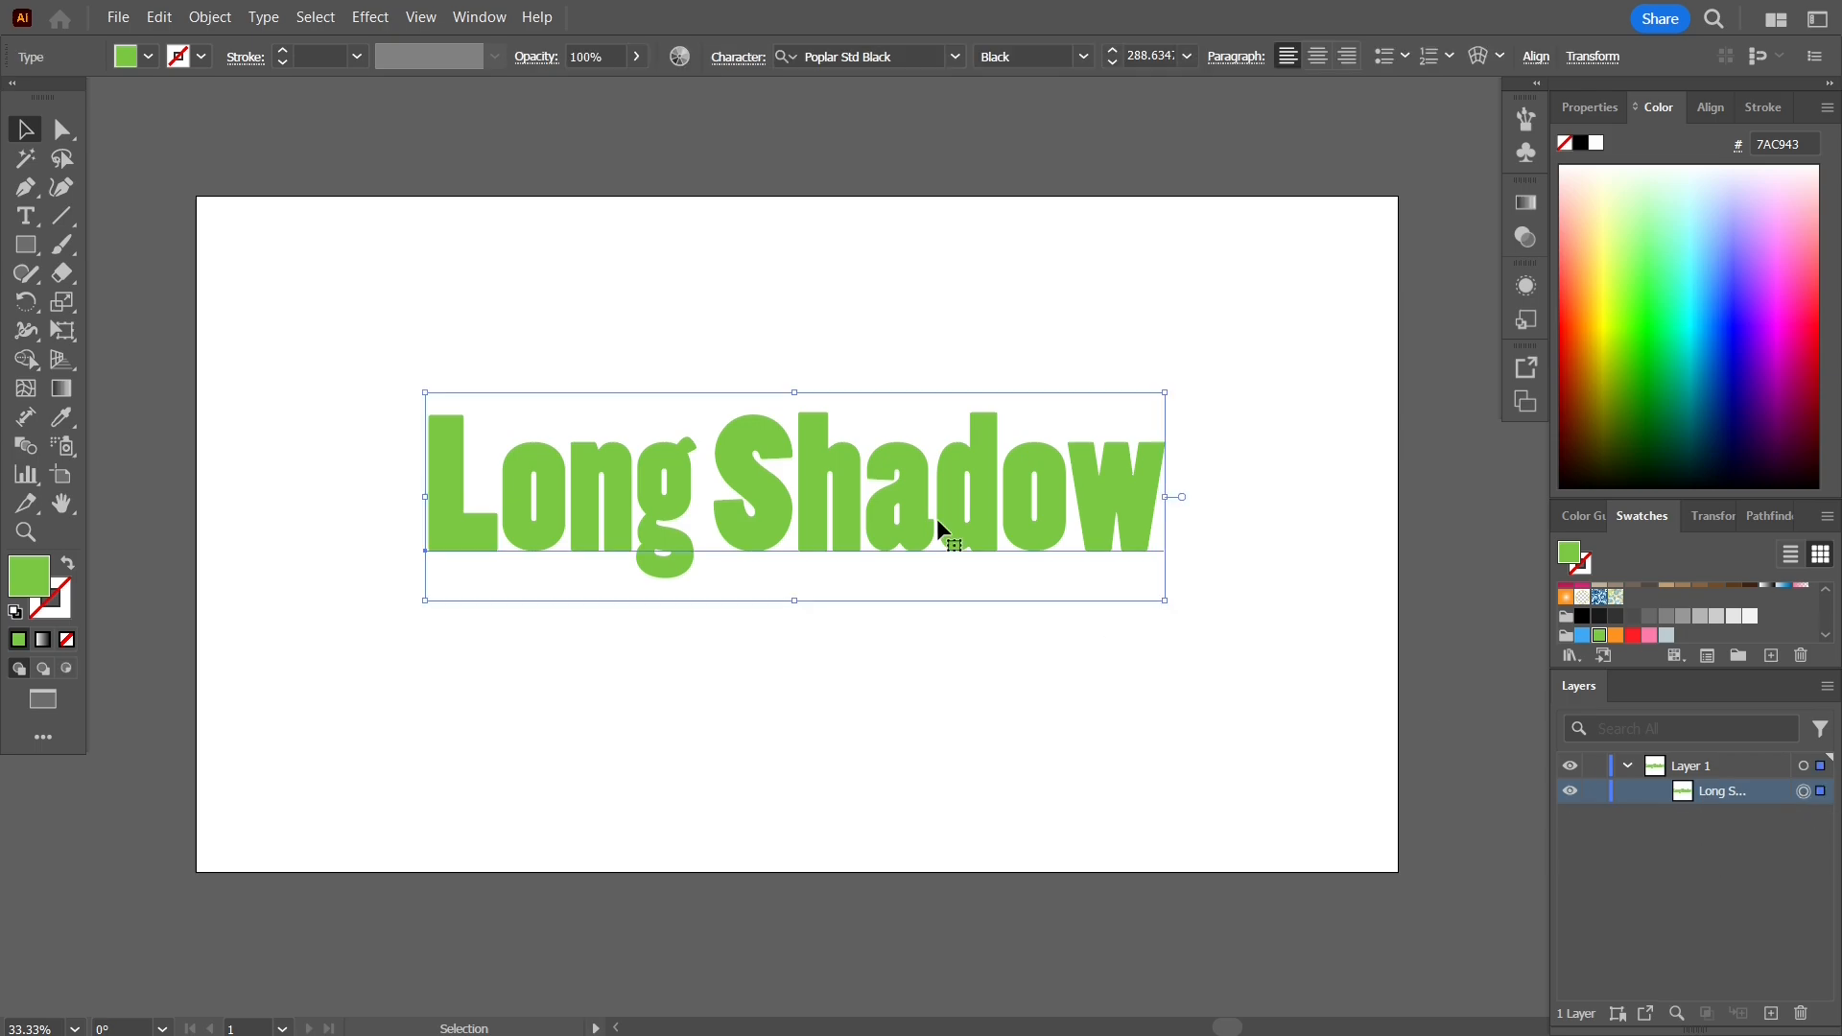
right_click(757, 443)
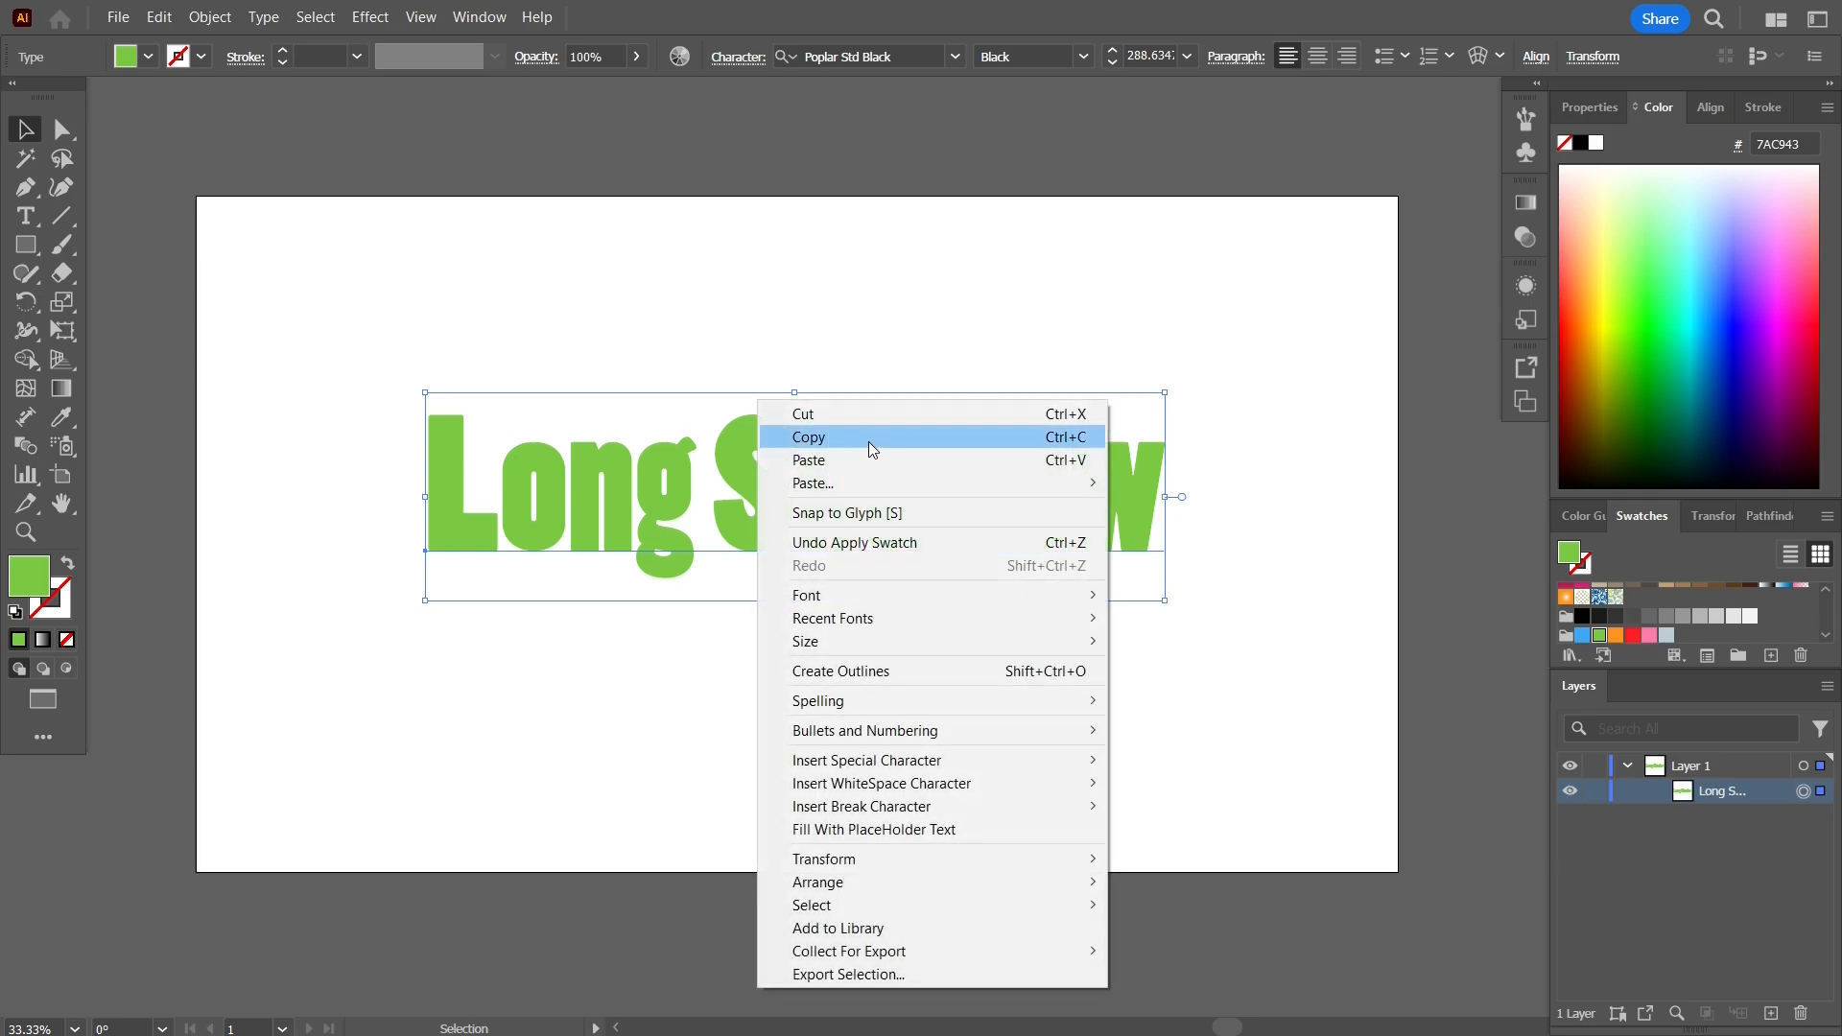
mouse_move(813, 483)
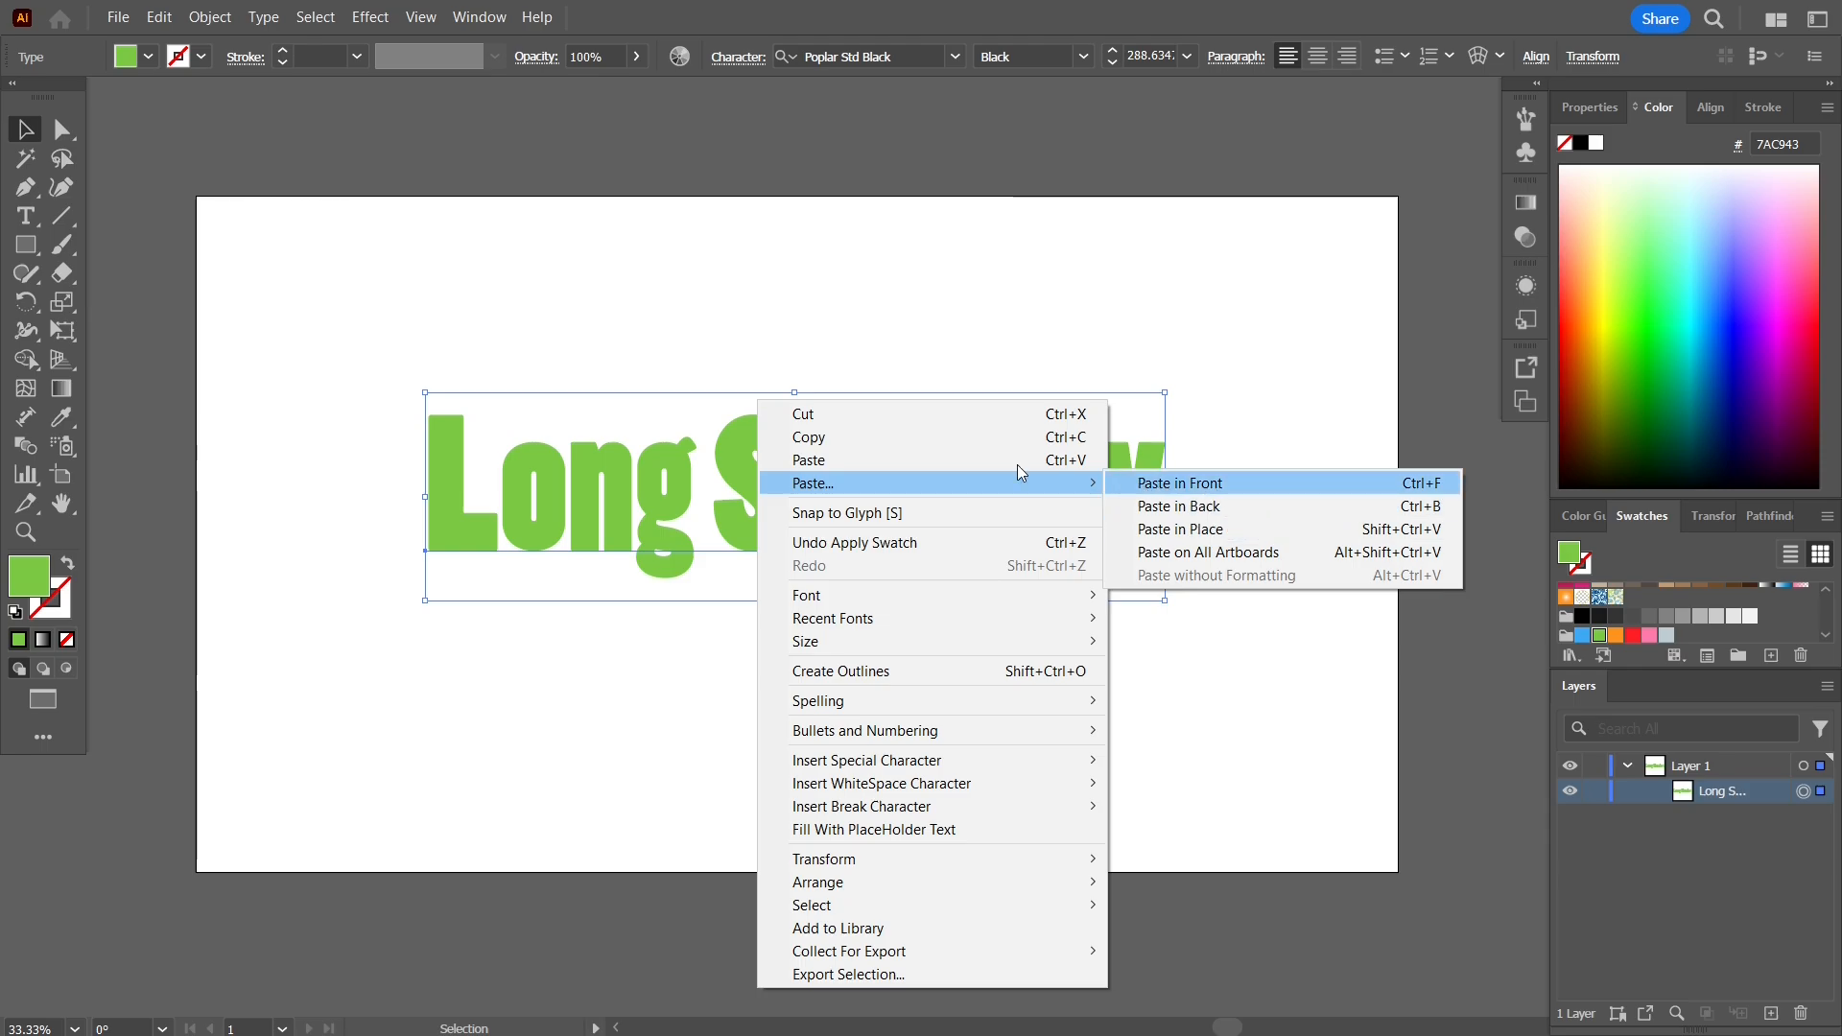
click(228, 100)
click(228, 100)
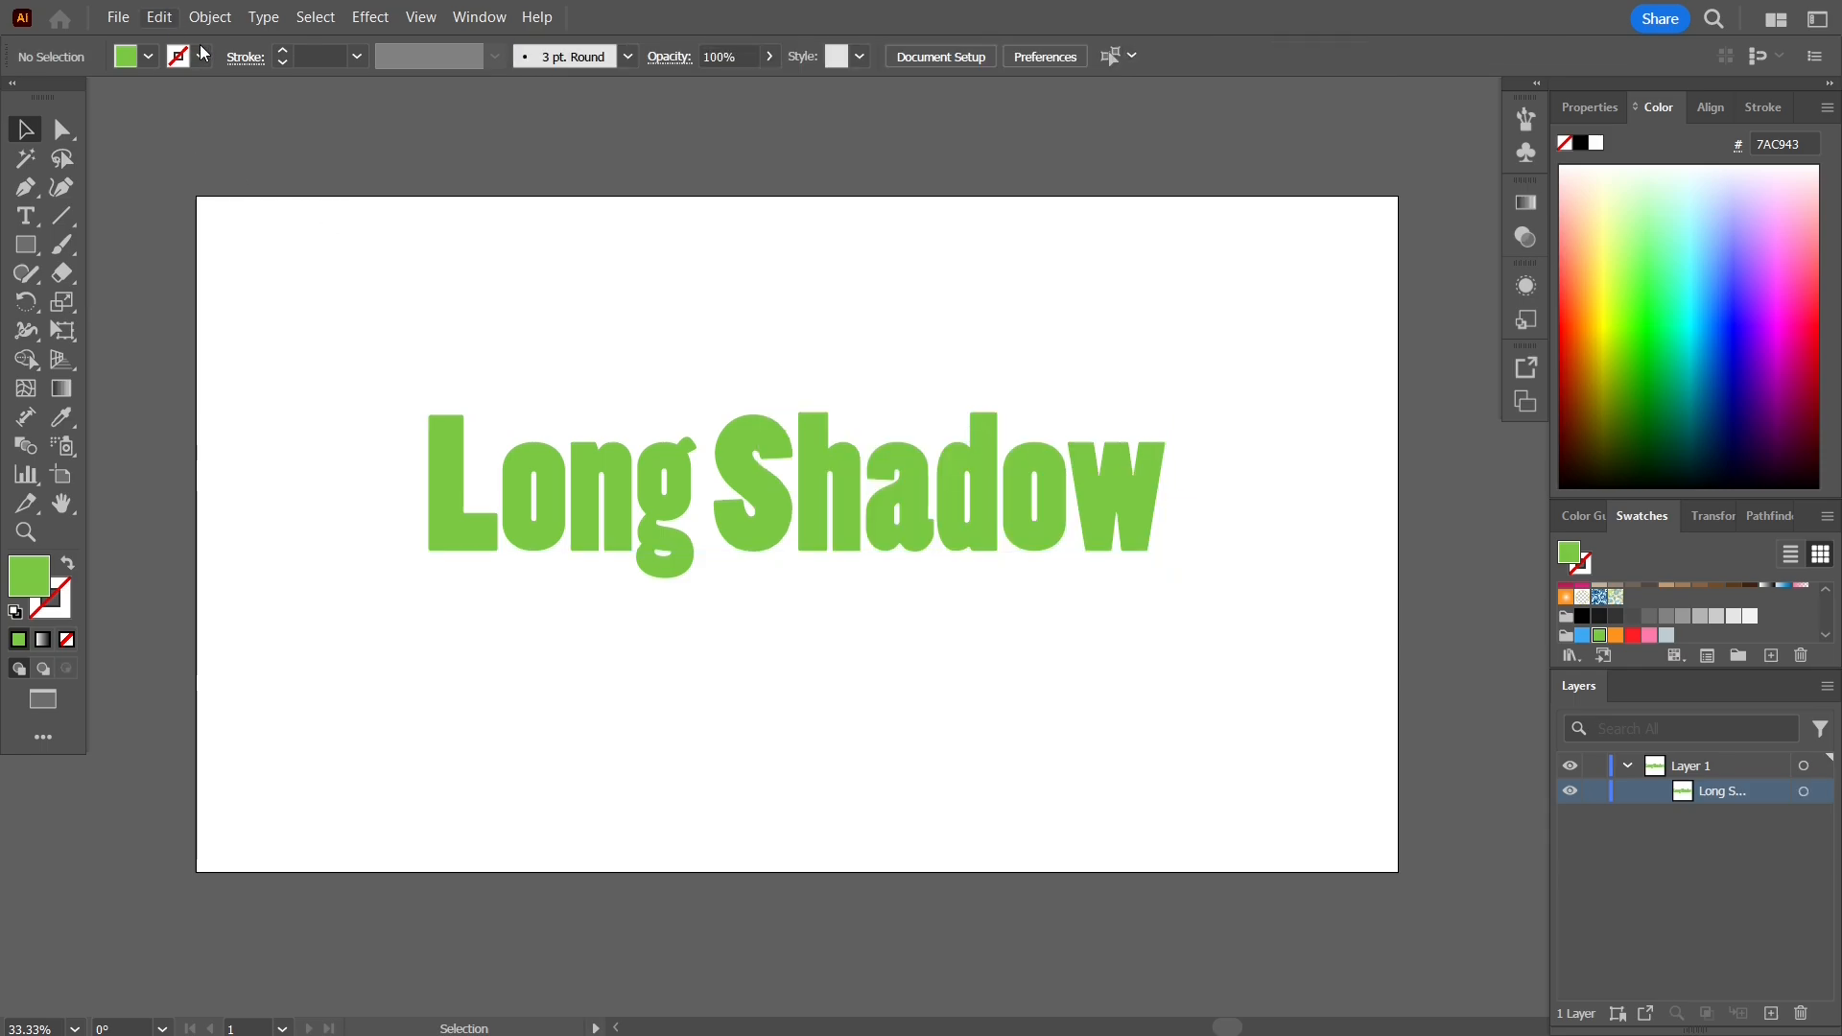
click(520, 503)
click(159, 16)
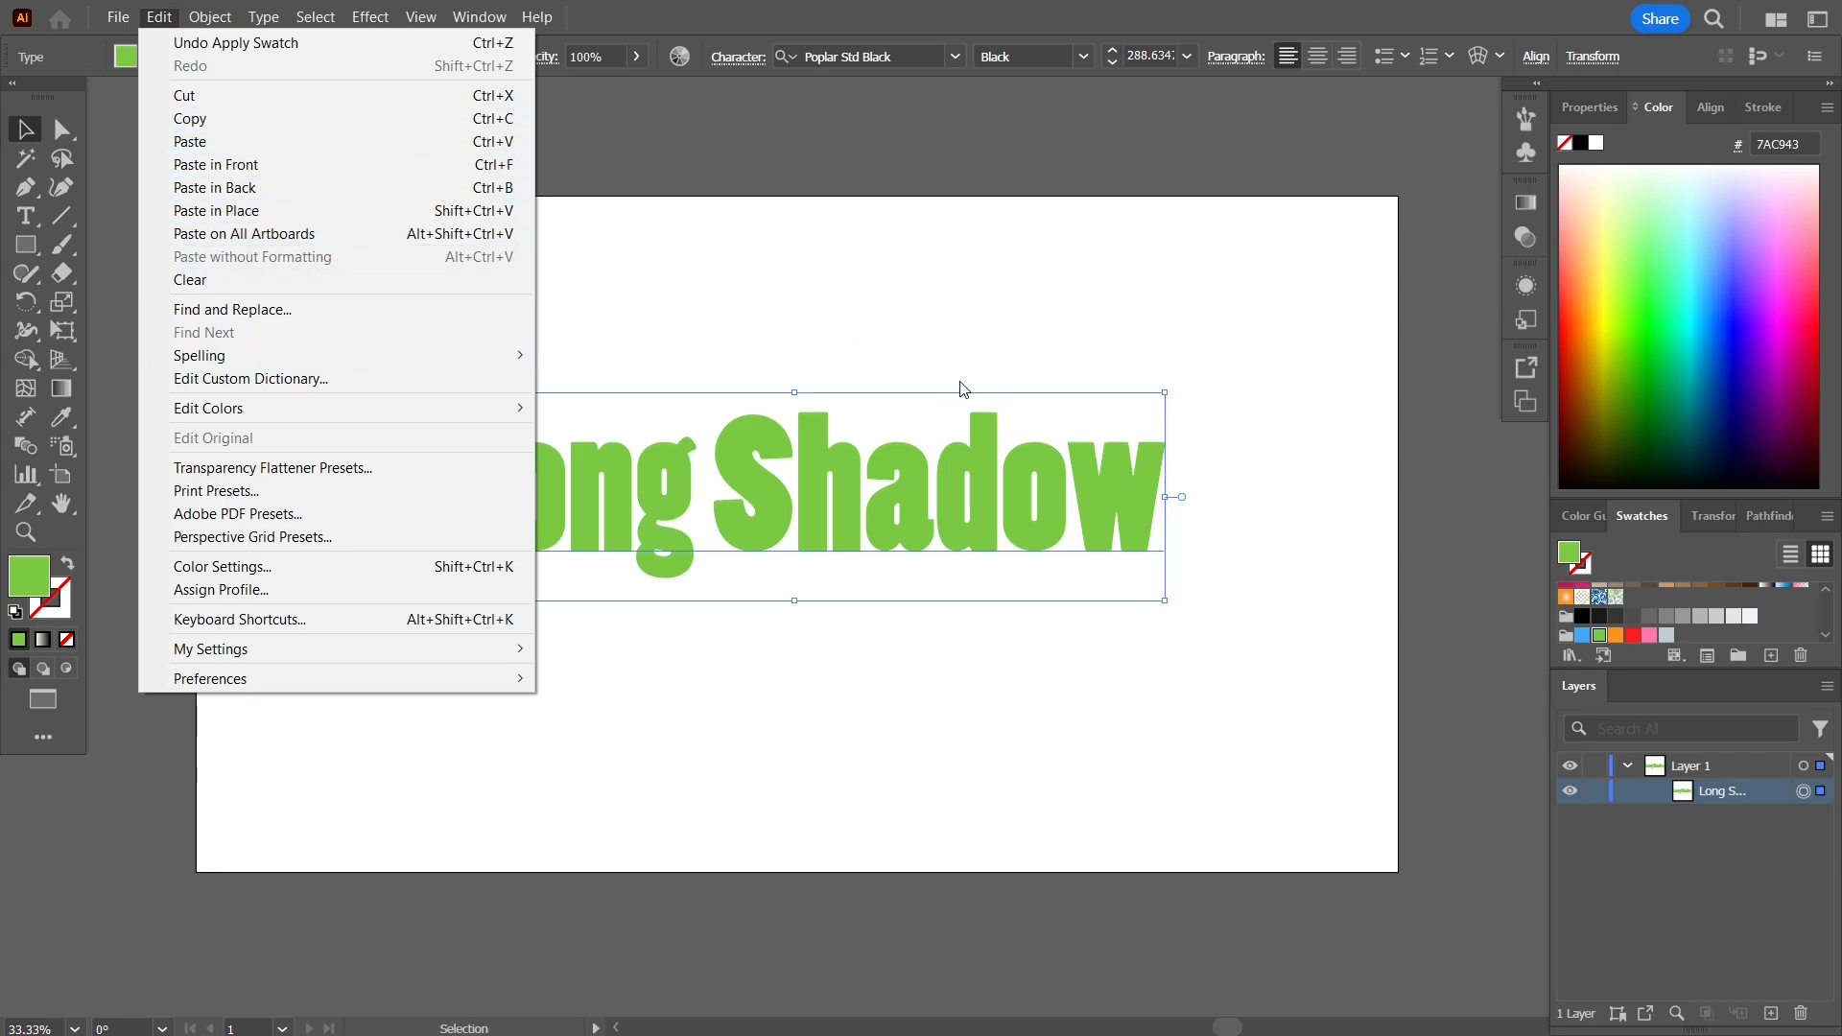
click(1450, 489)
click(1400, 545)
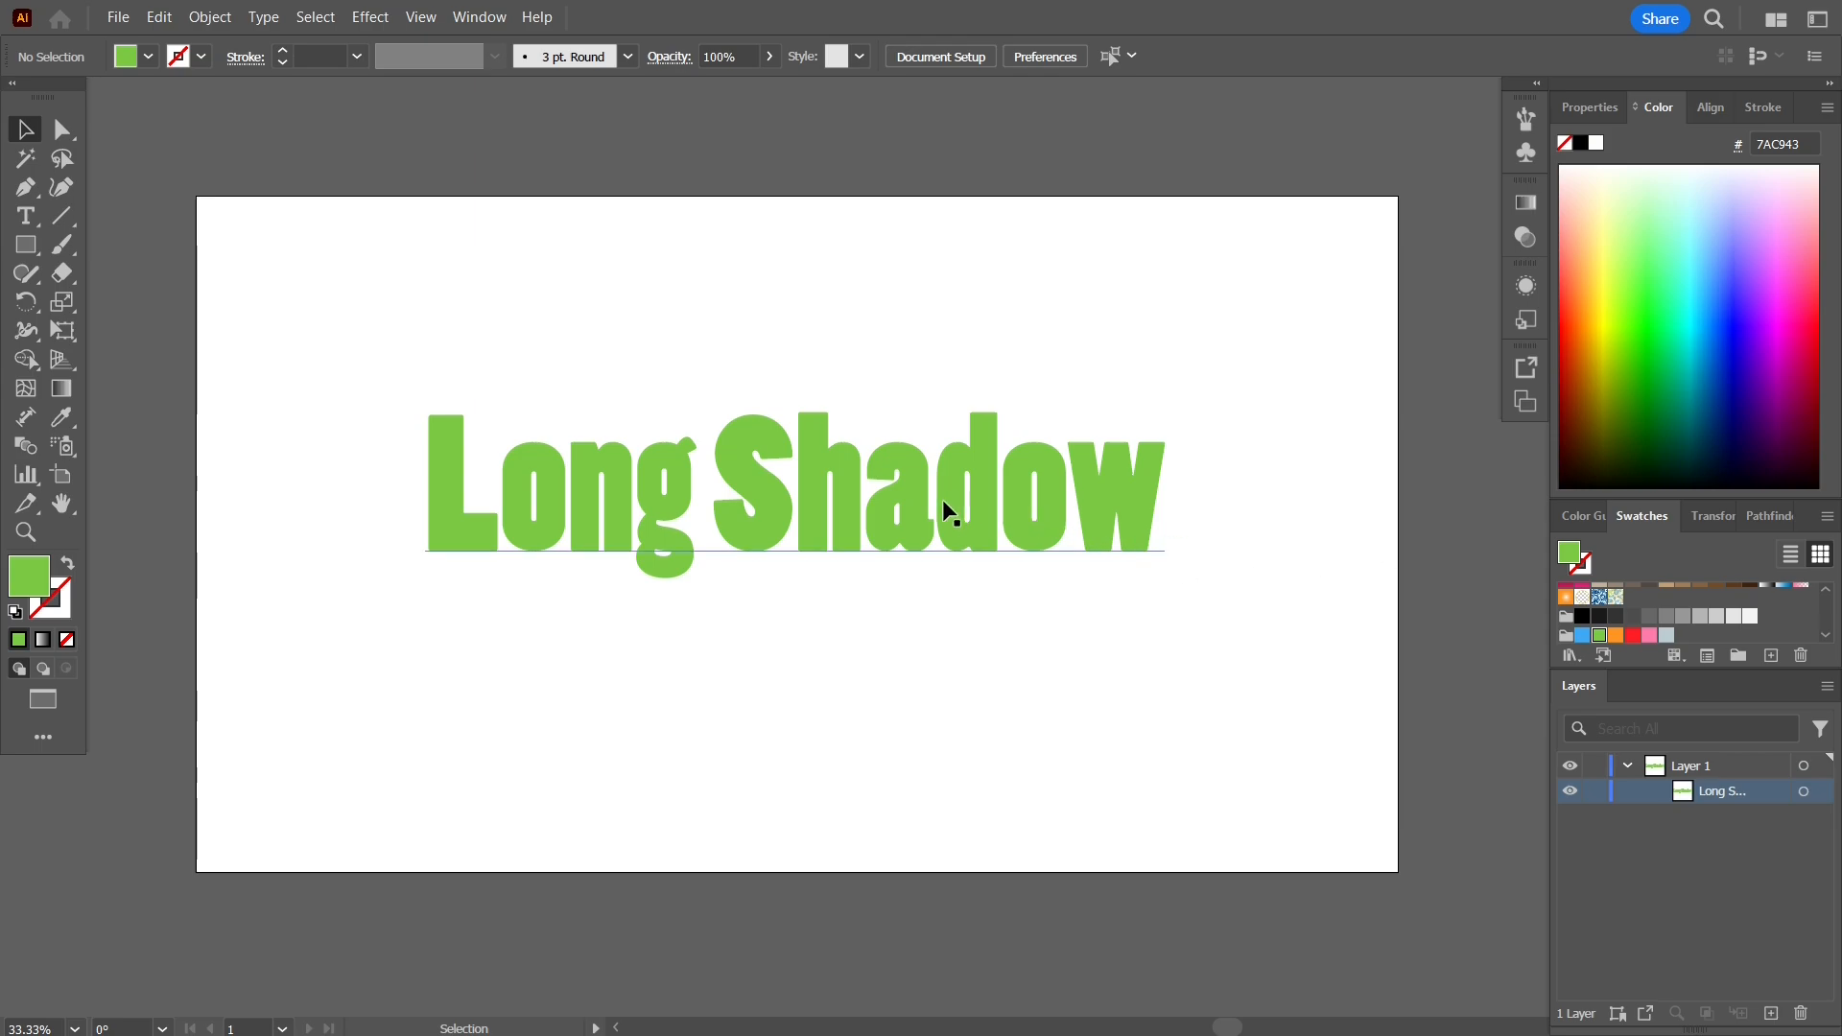
- Duplicate the Long Shadow text object twice within Layer 1, so that three copies lie on top of one another
click(968, 508)
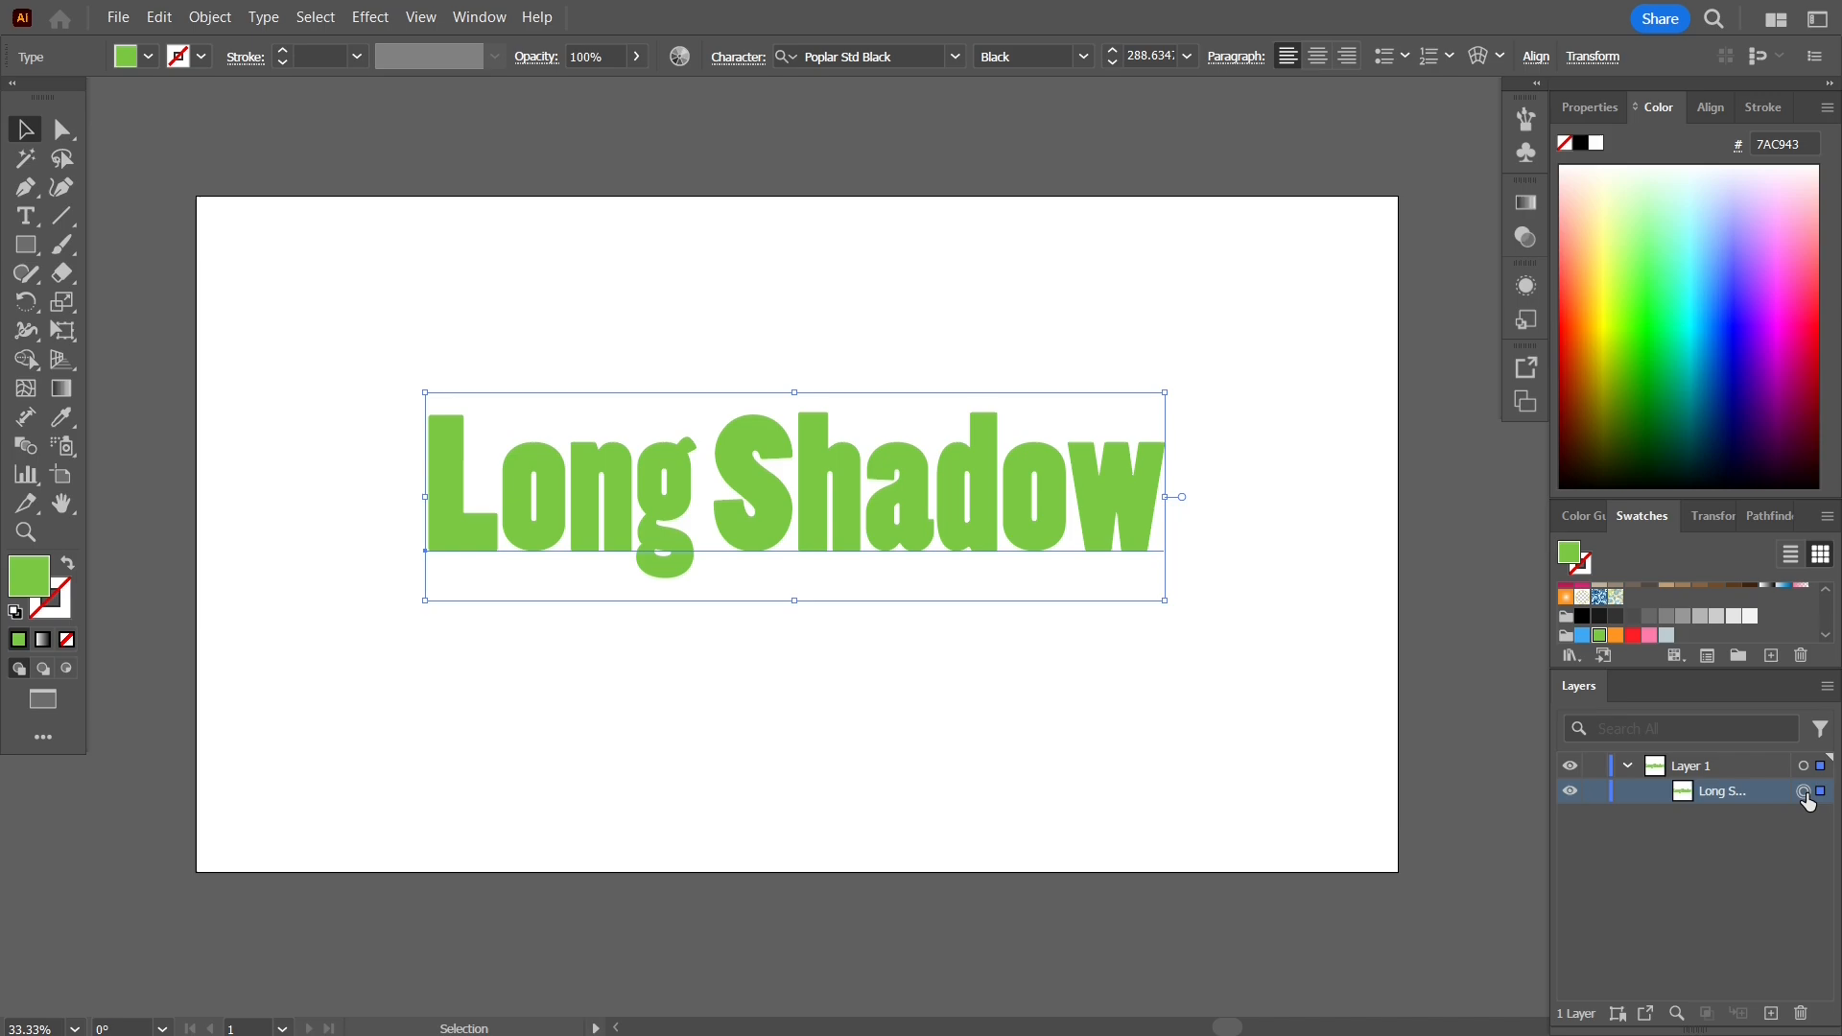
drag(1751, 792, 1773, 1019)
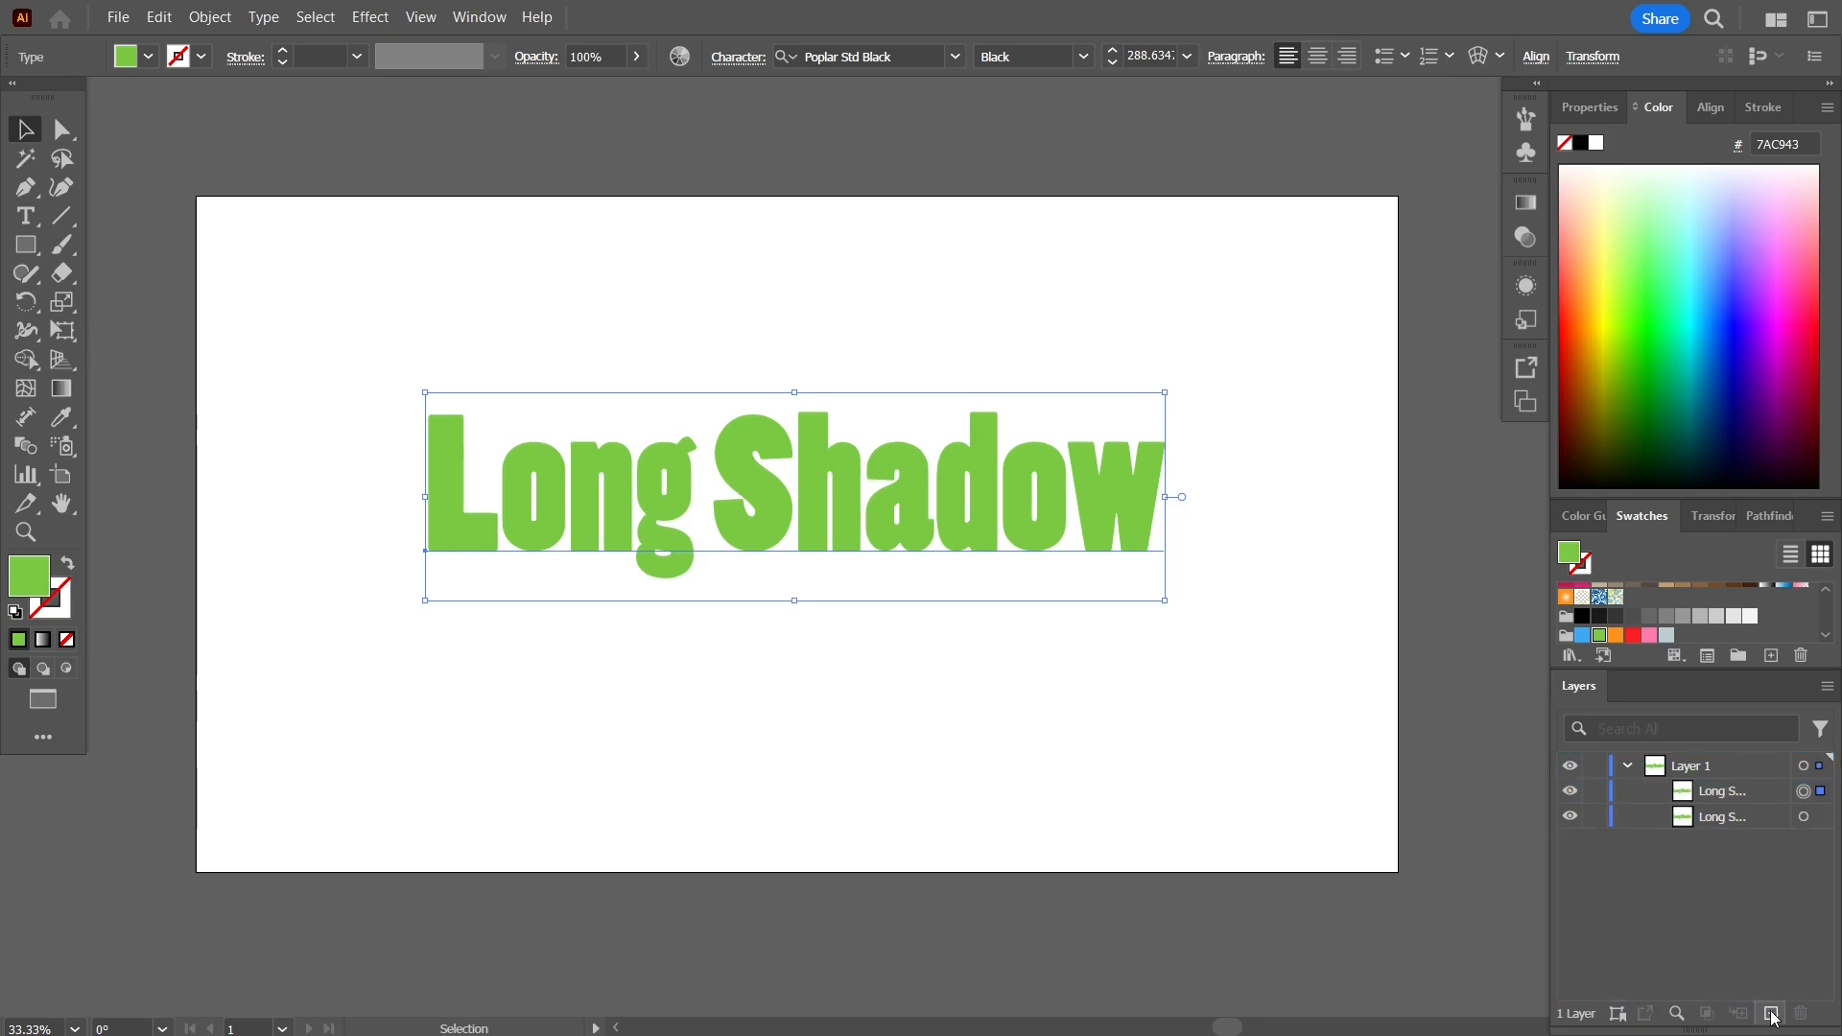
click(1802, 817)
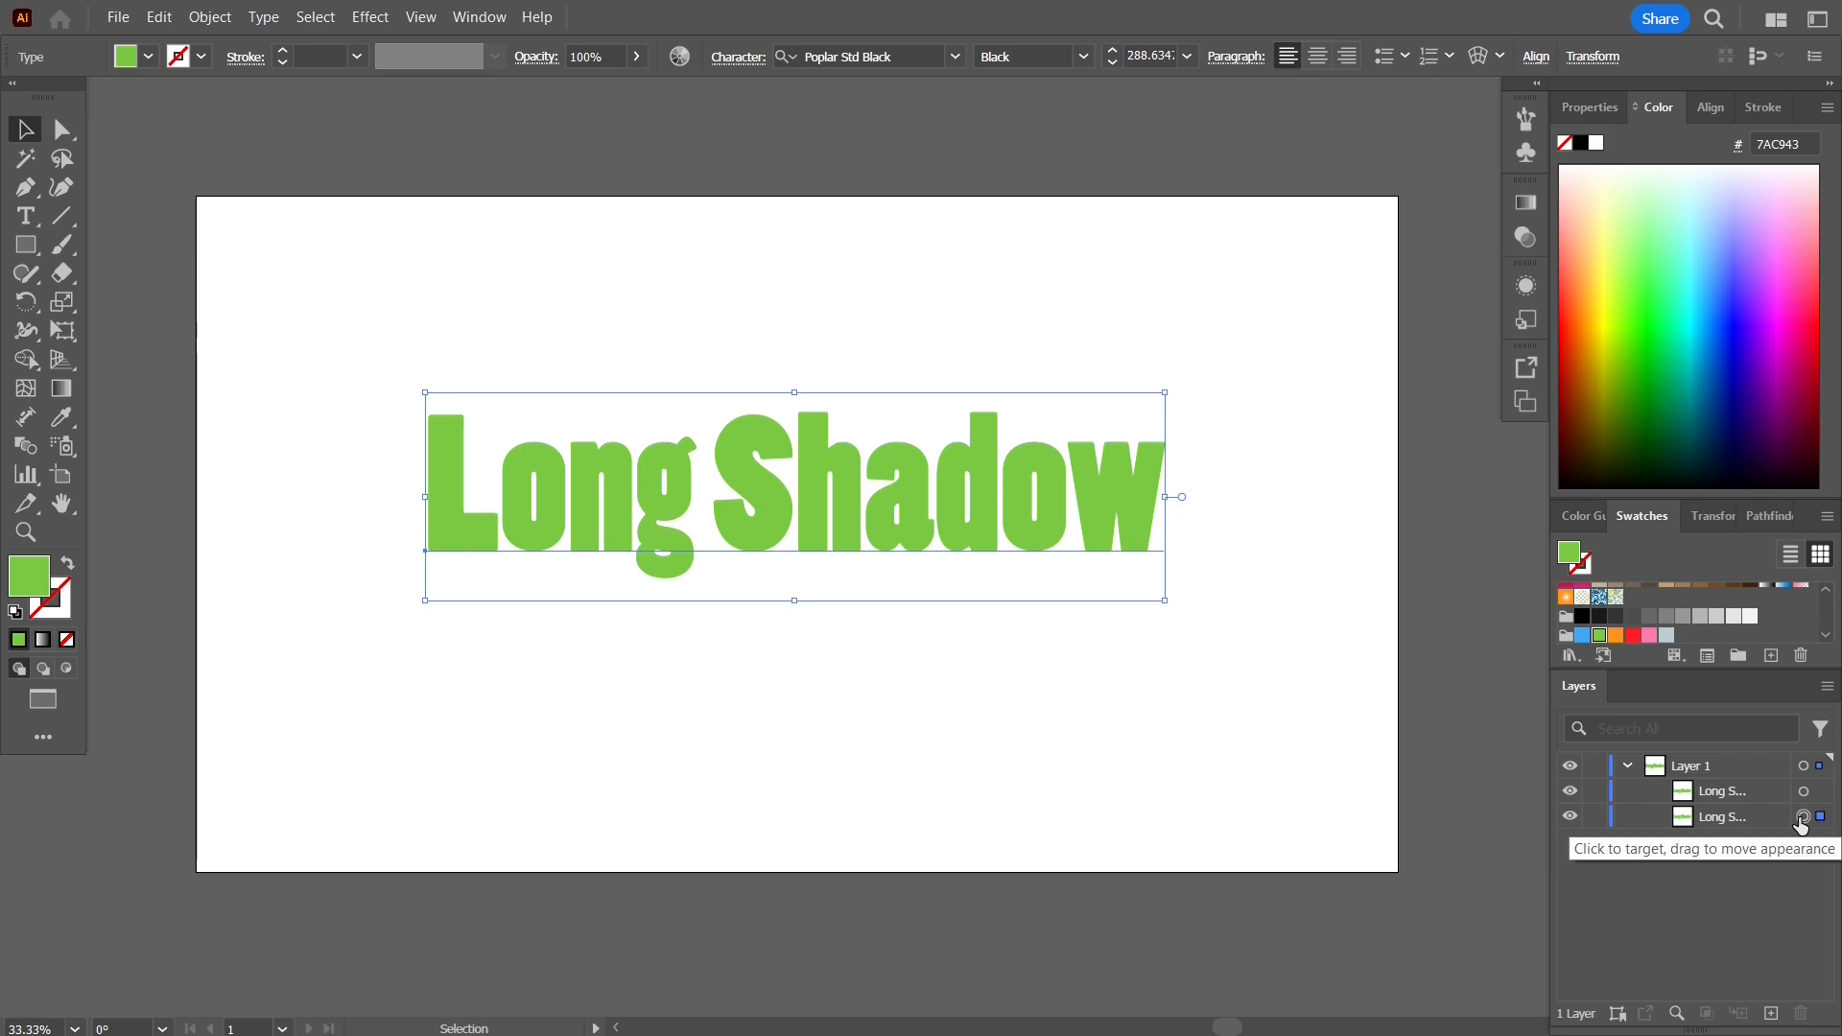
drag(1742, 817, 1772, 1013)
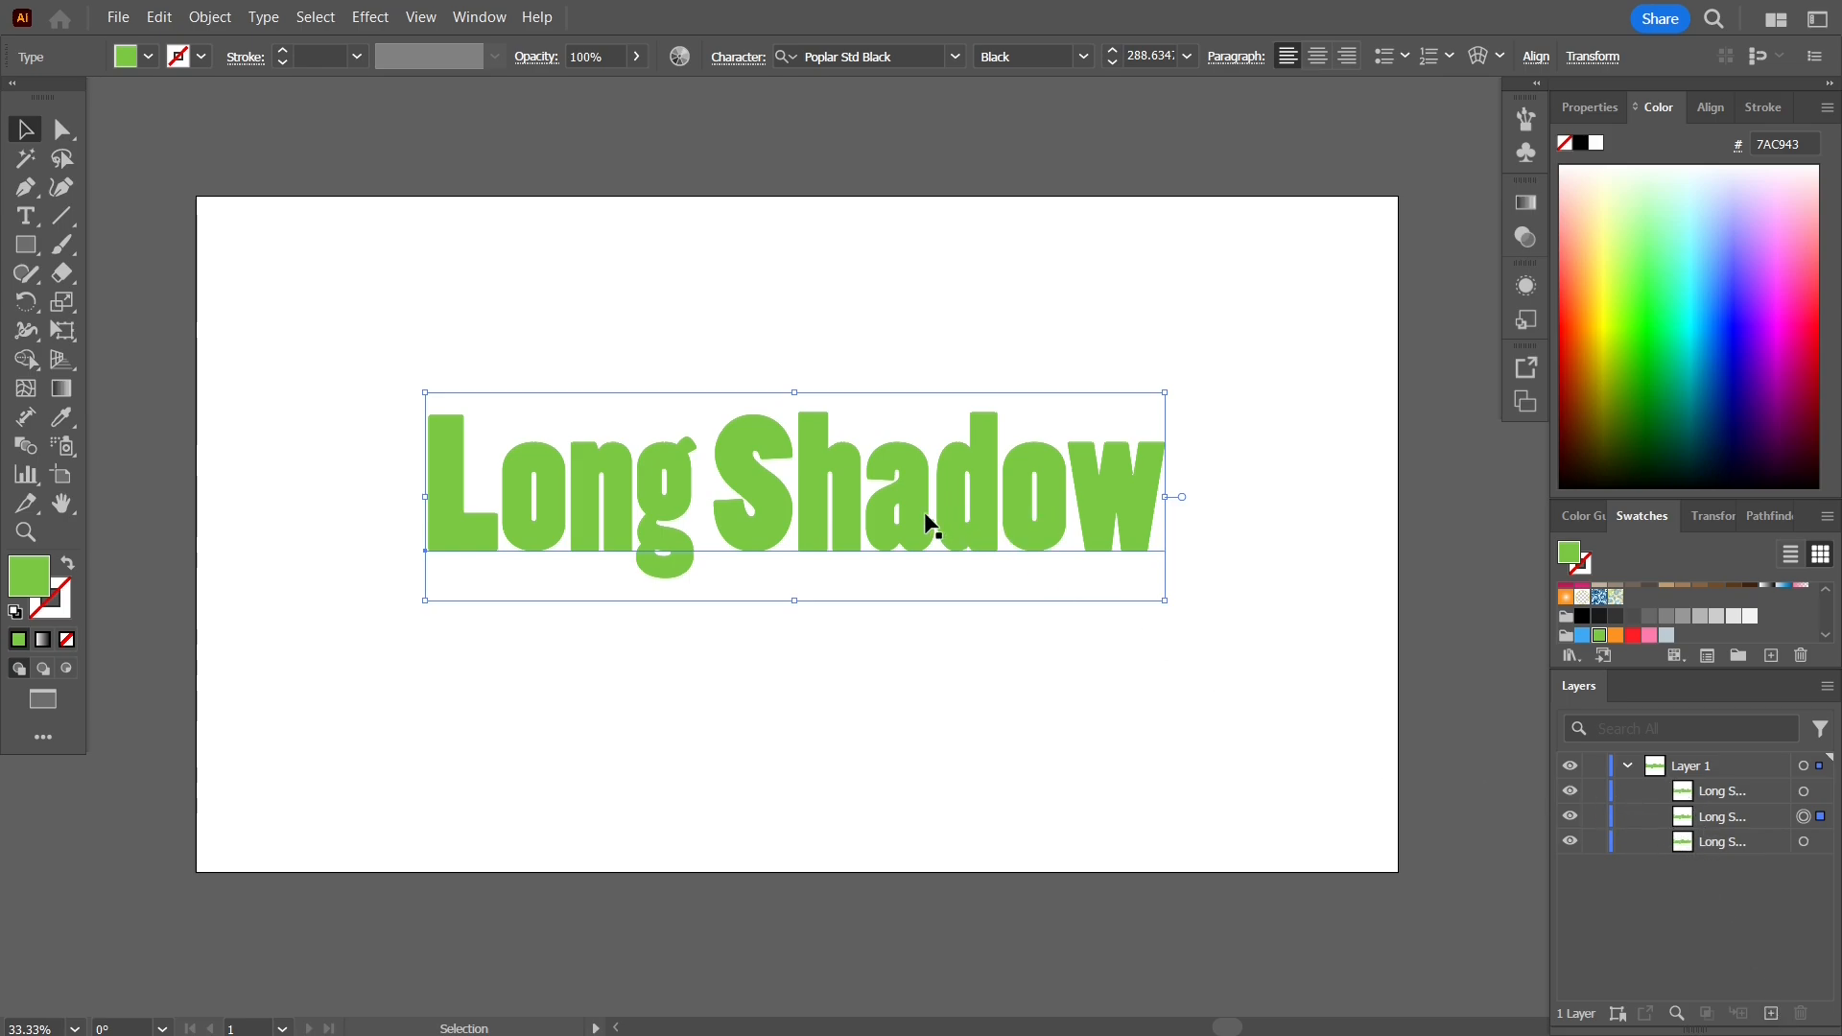
drag(927, 526, 761, 620)
drag(1013, 463, 908, 327)
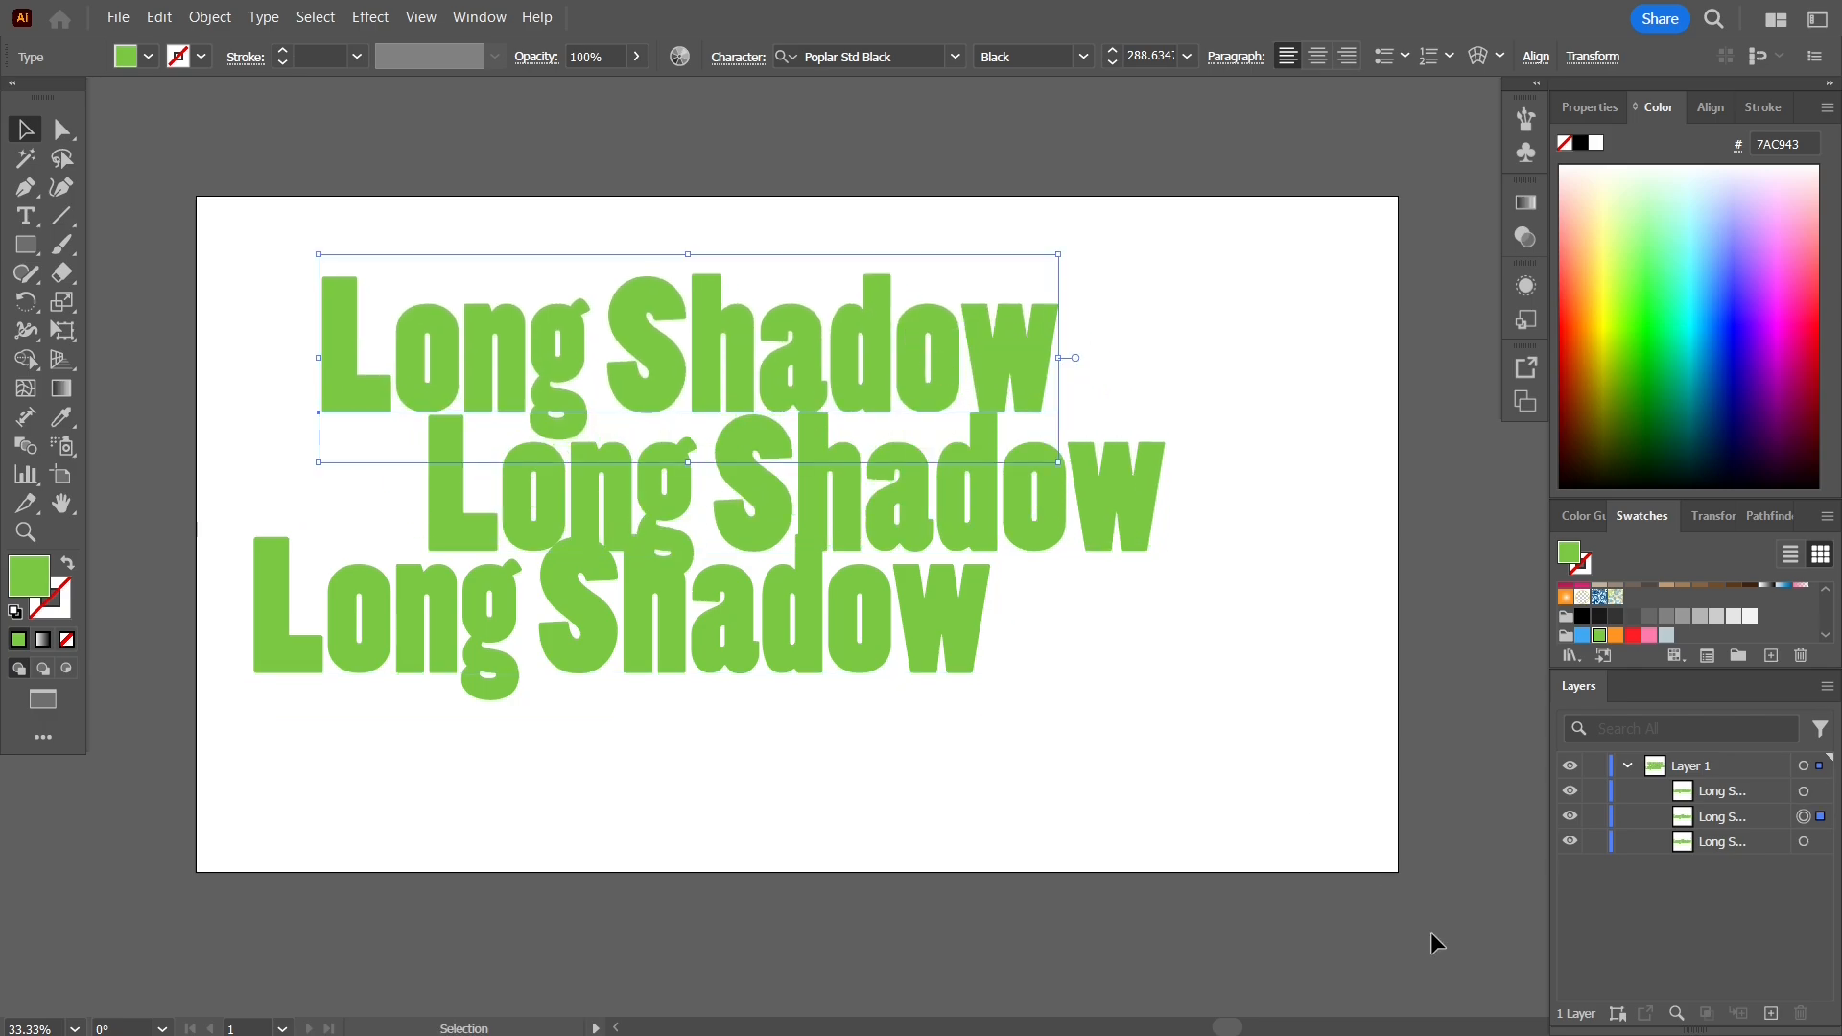
key(ctrl+z)
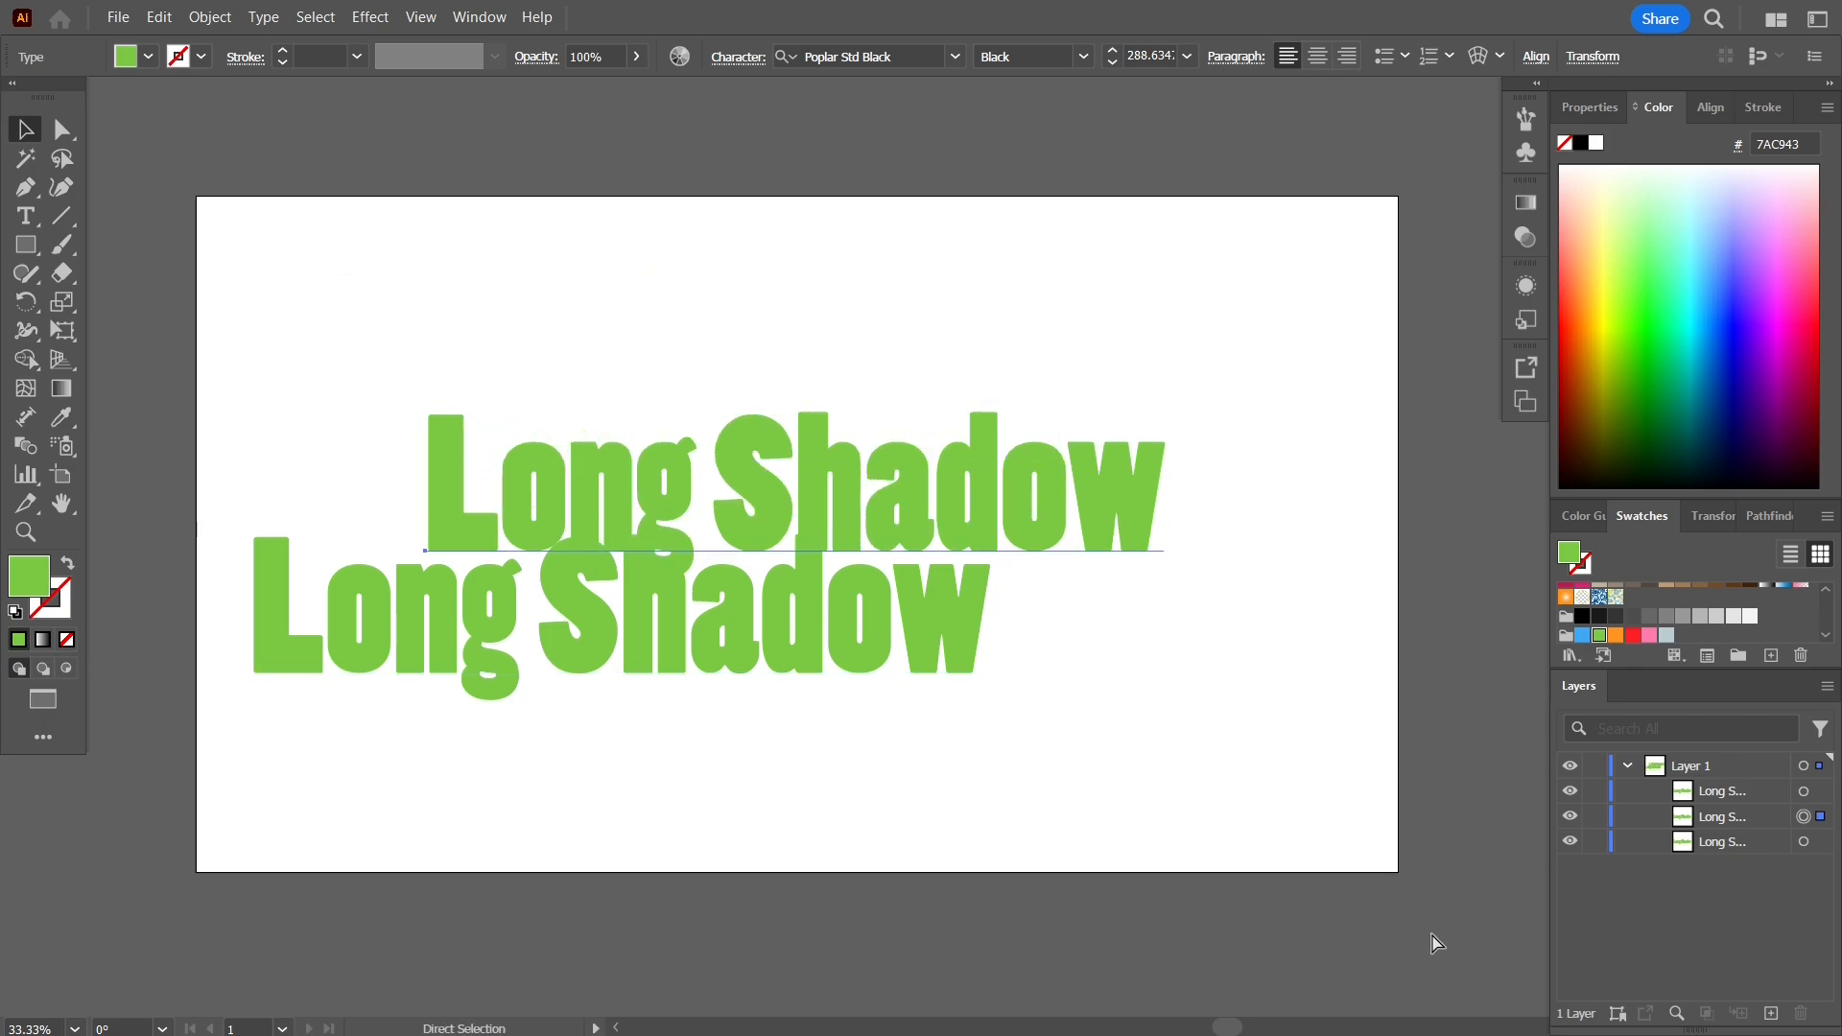
key(ctrl+z)
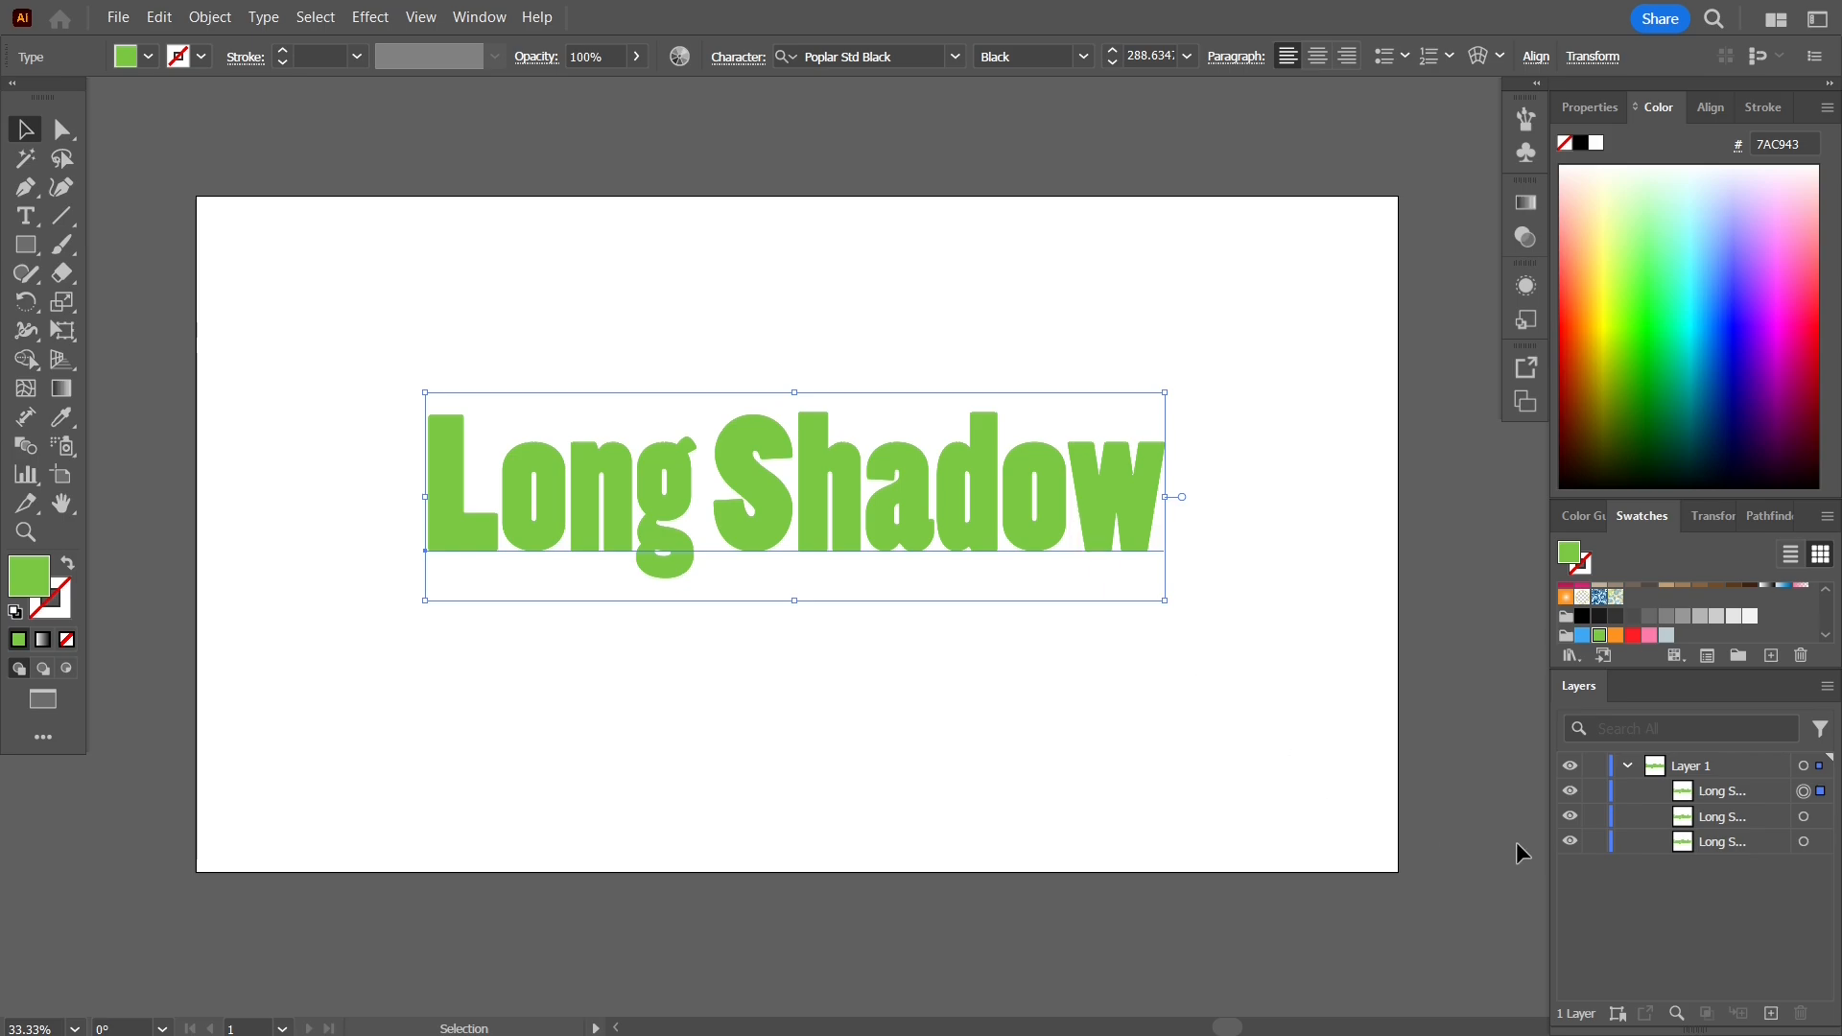
- Hide the topmost green text copy and fill the two copies beneath it with black
click(1570, 791)
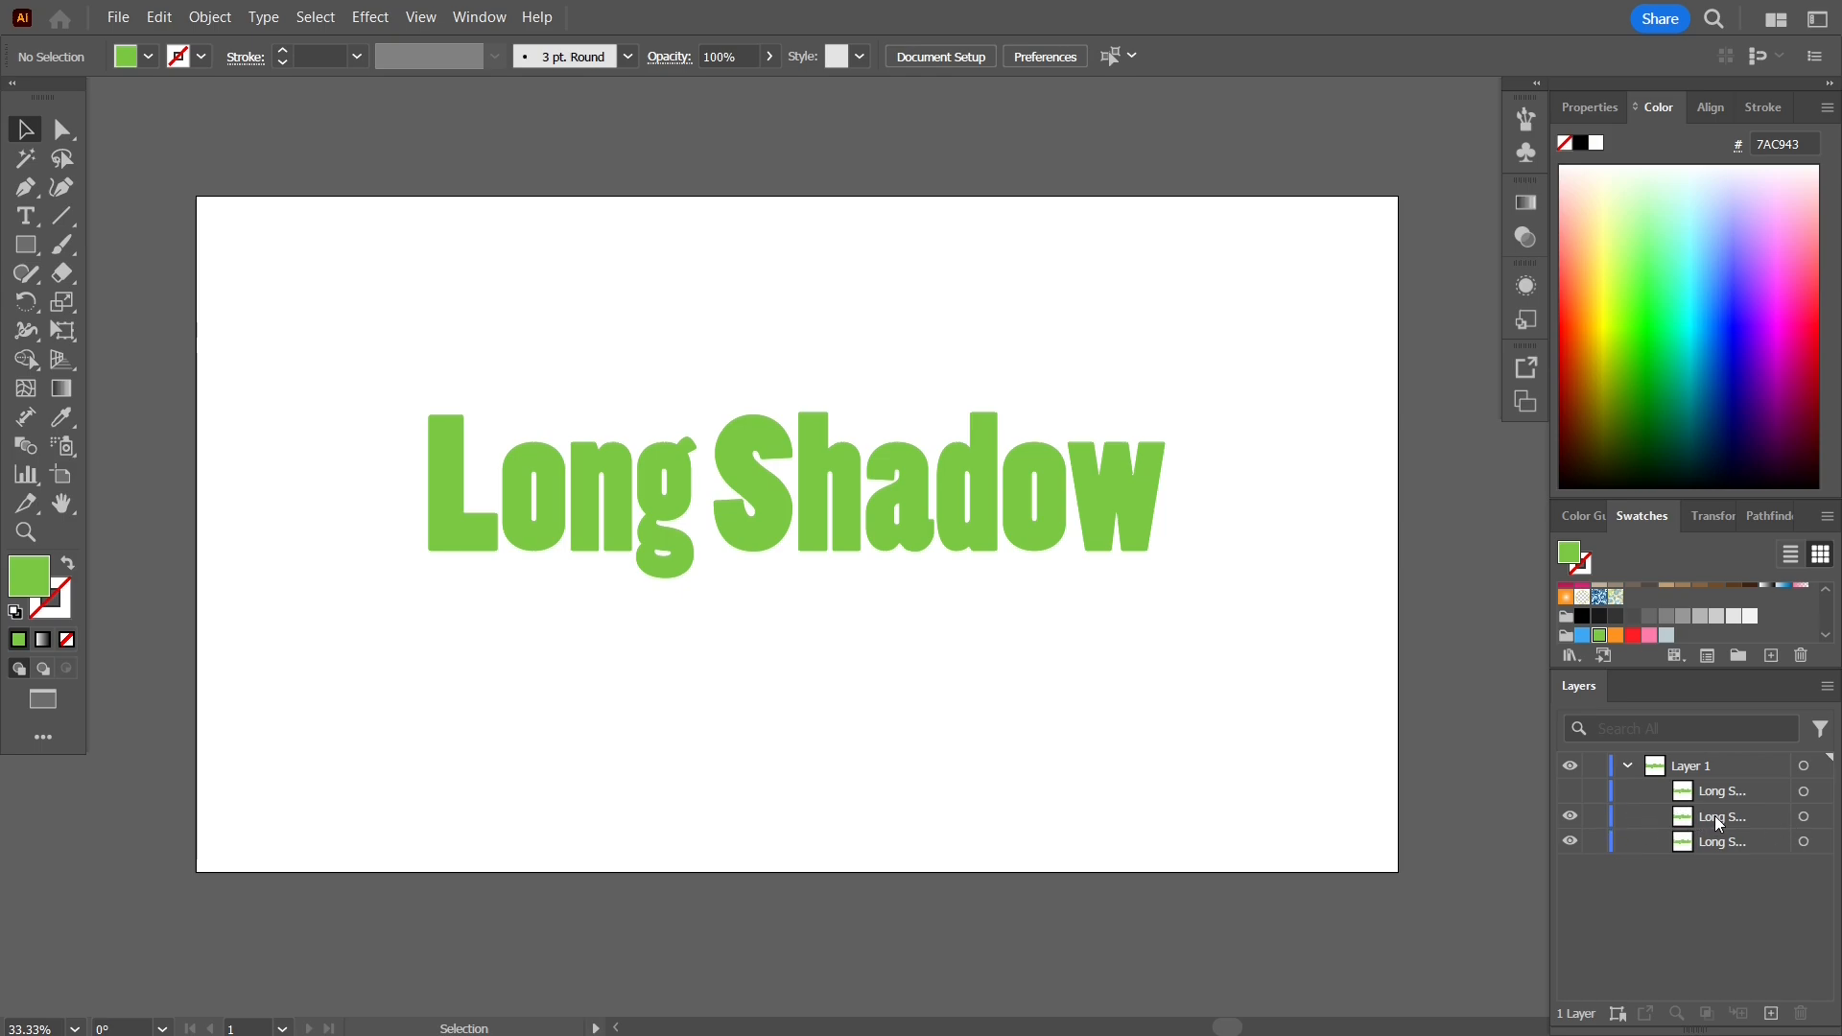
click(1804, 816)
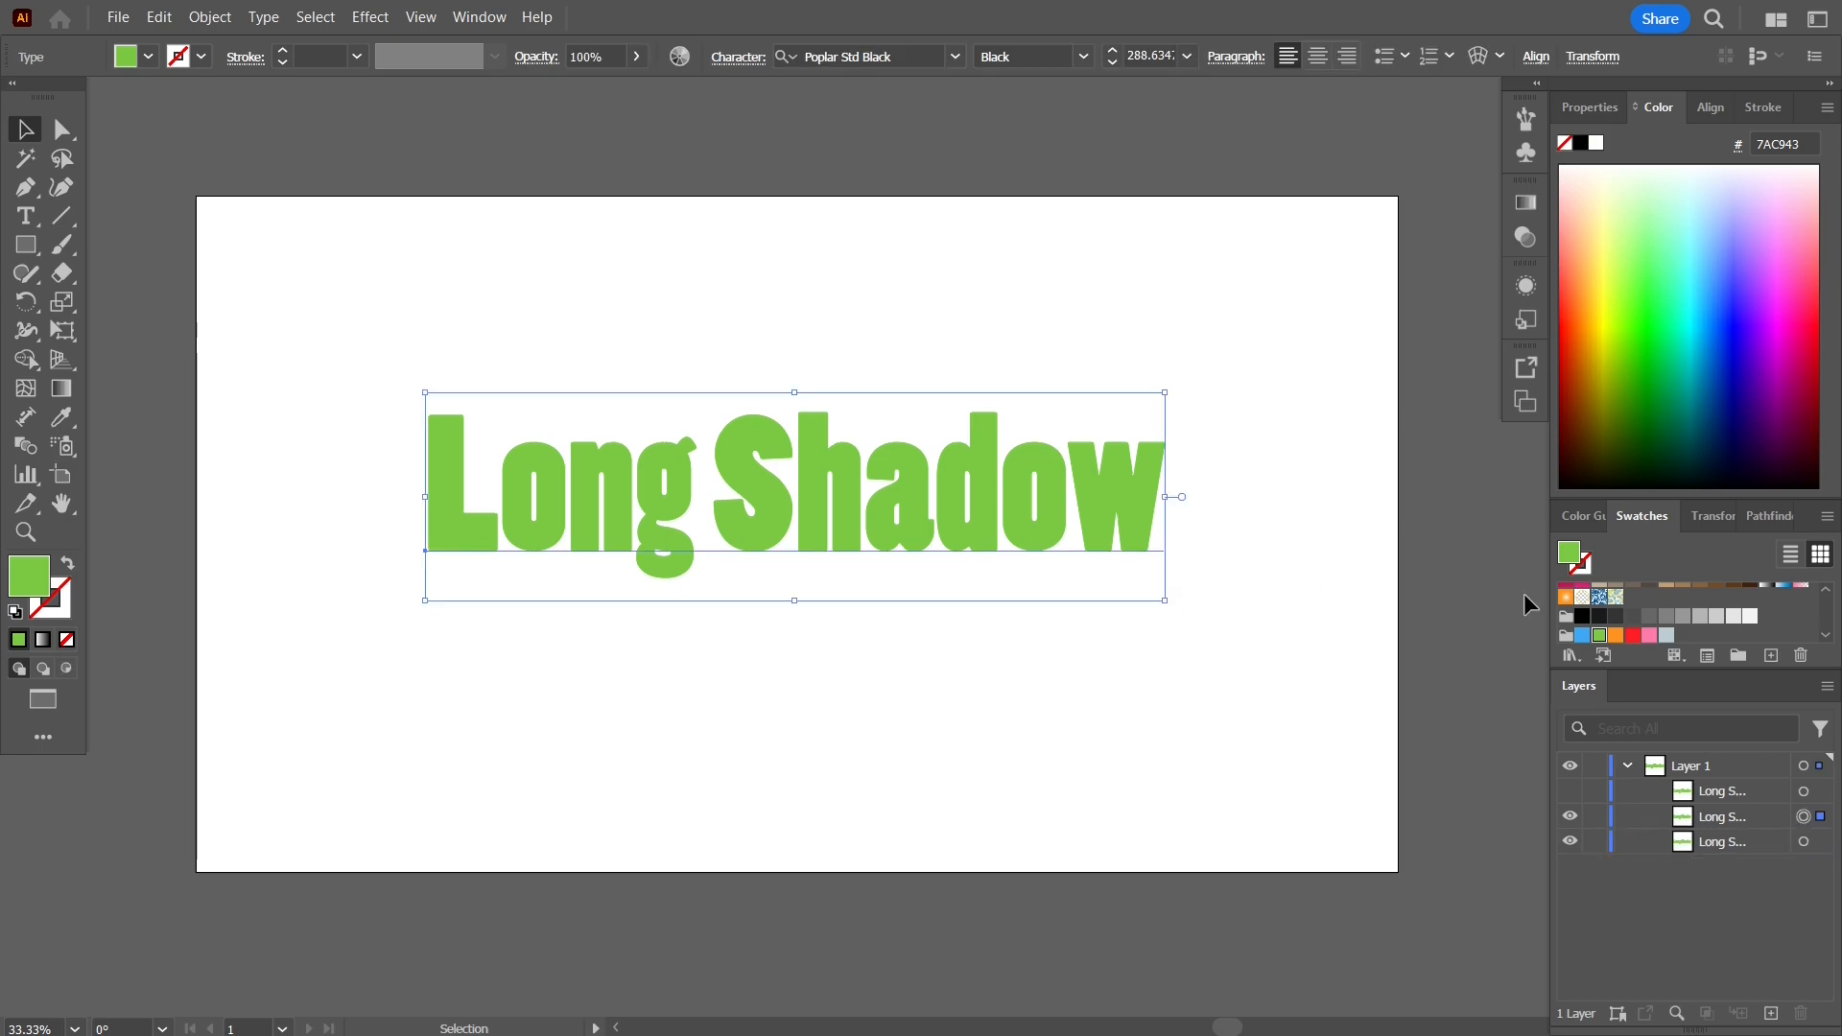
click(1582, 617)
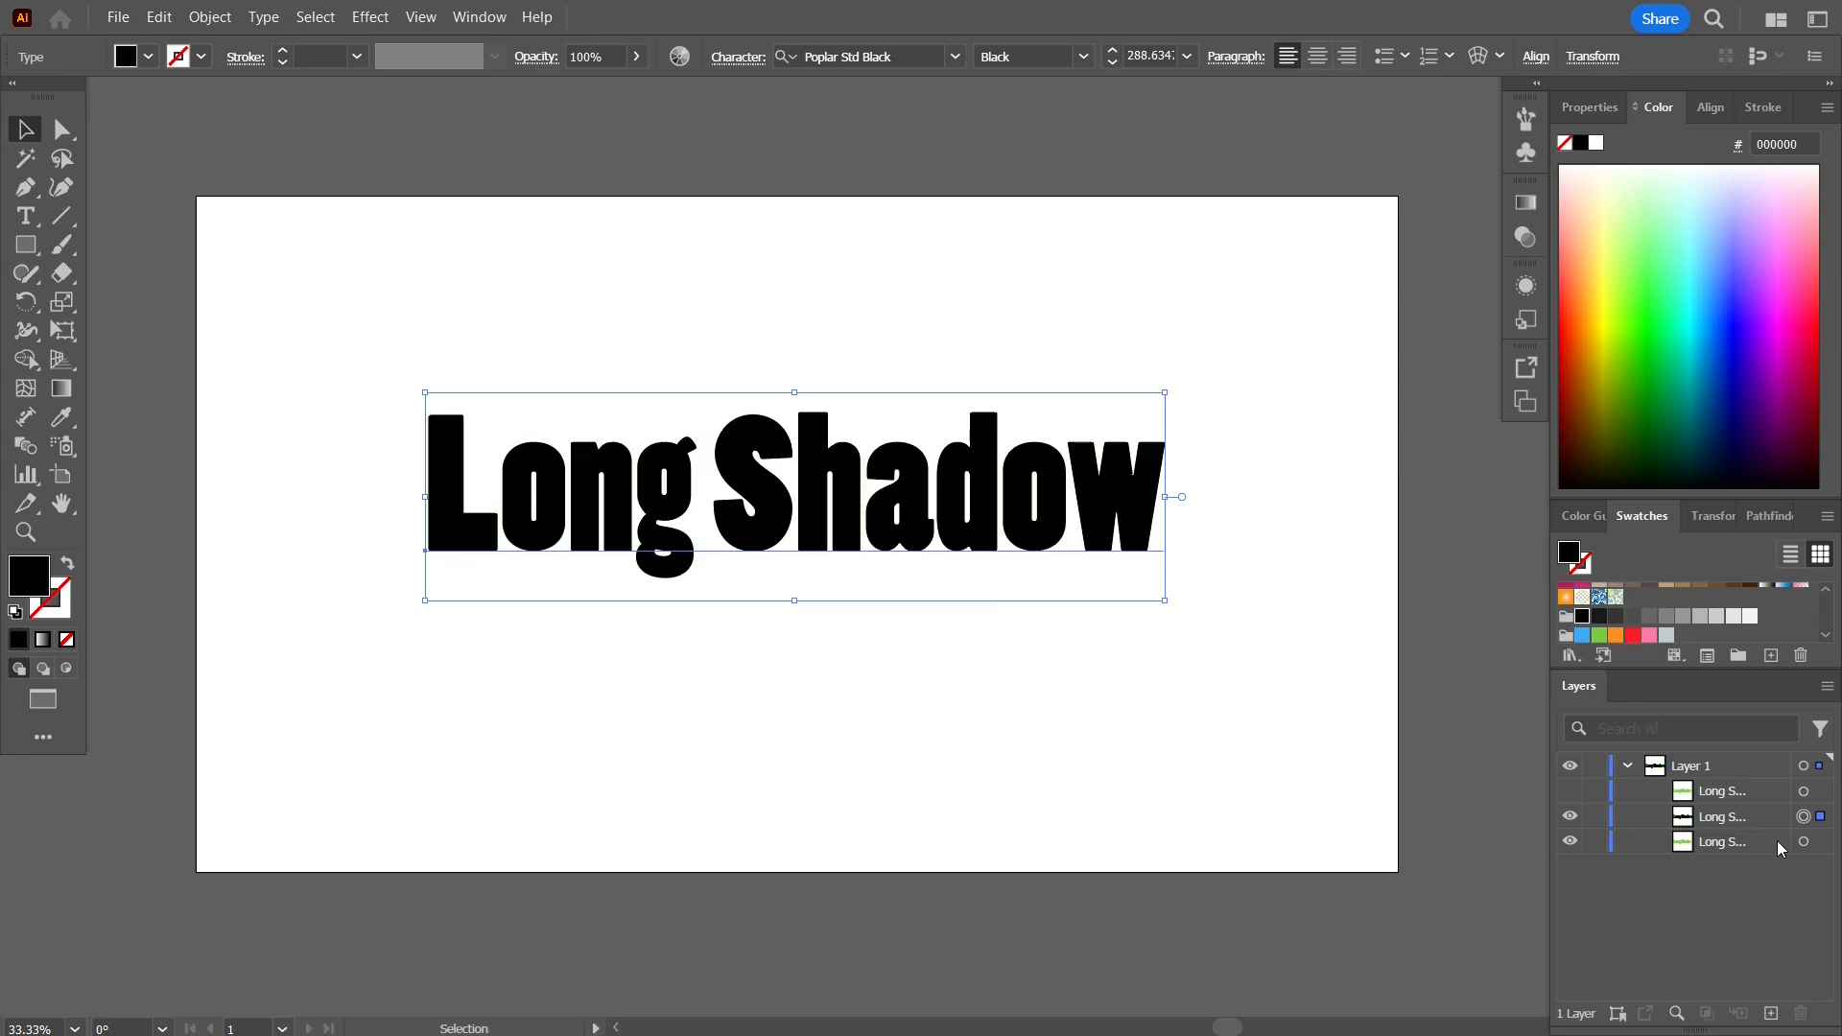
click(1804, 841)
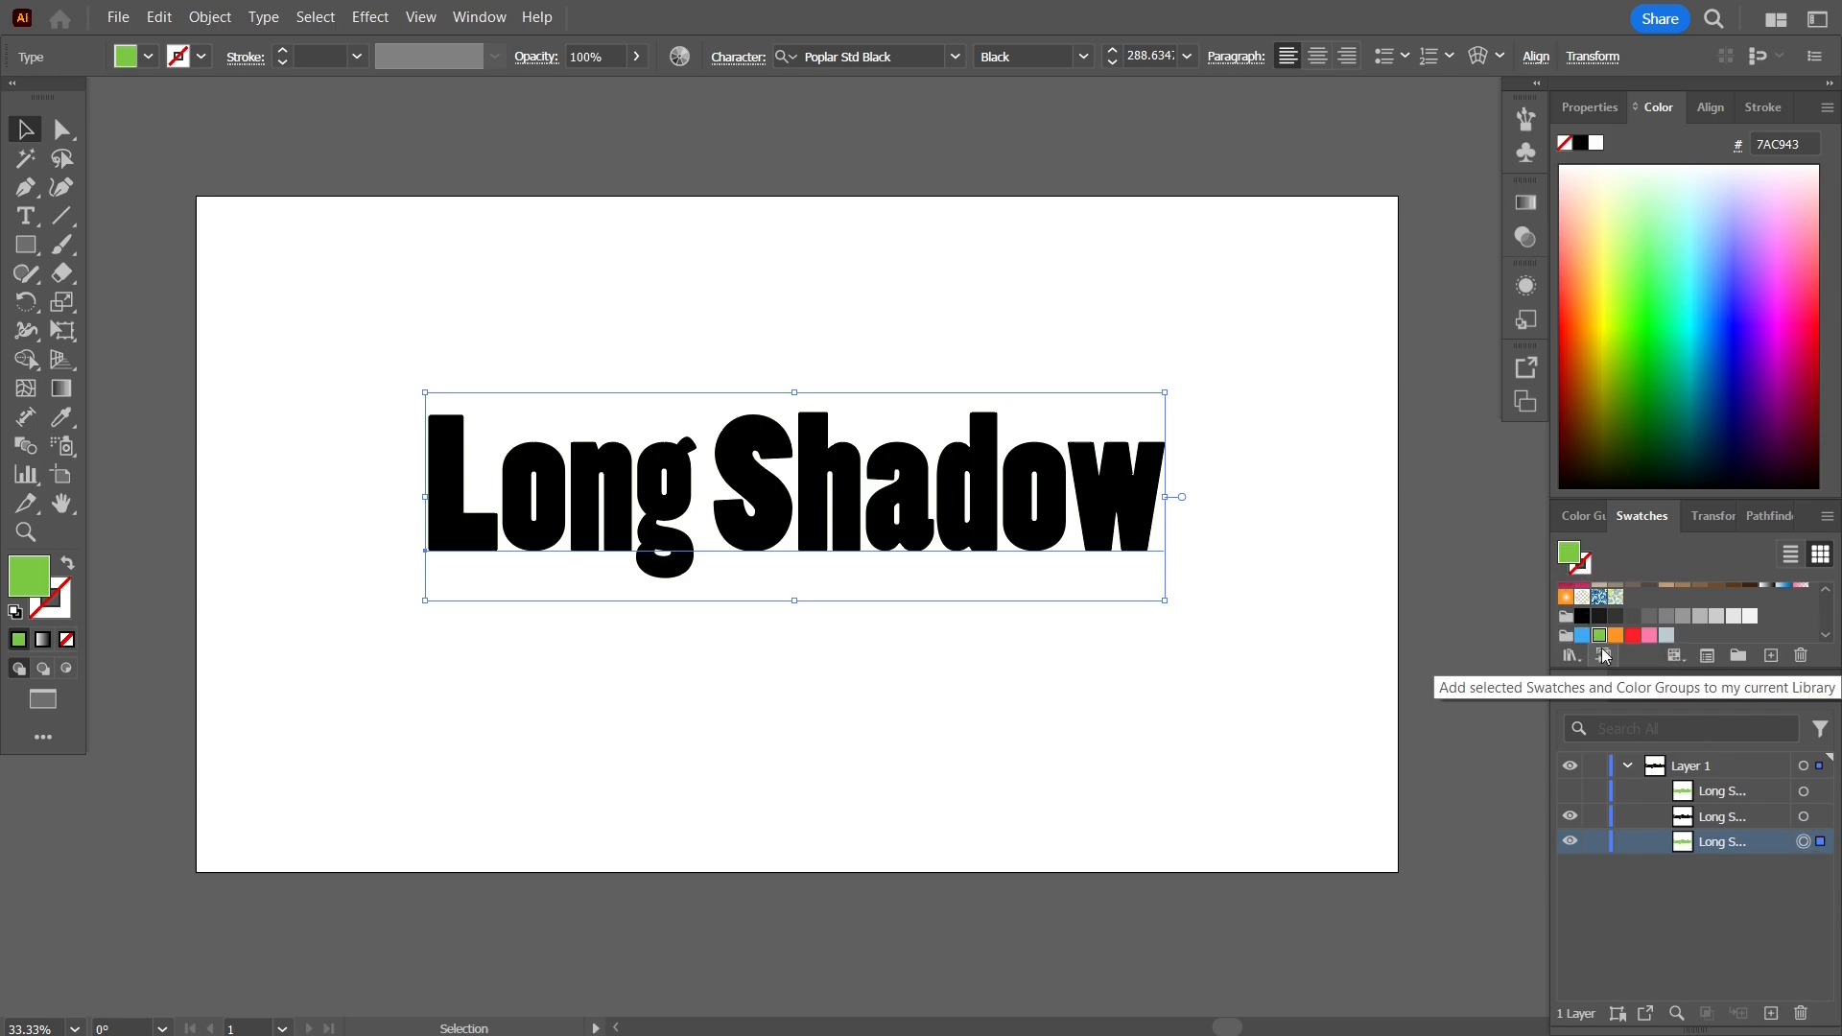
click(1582, 617)
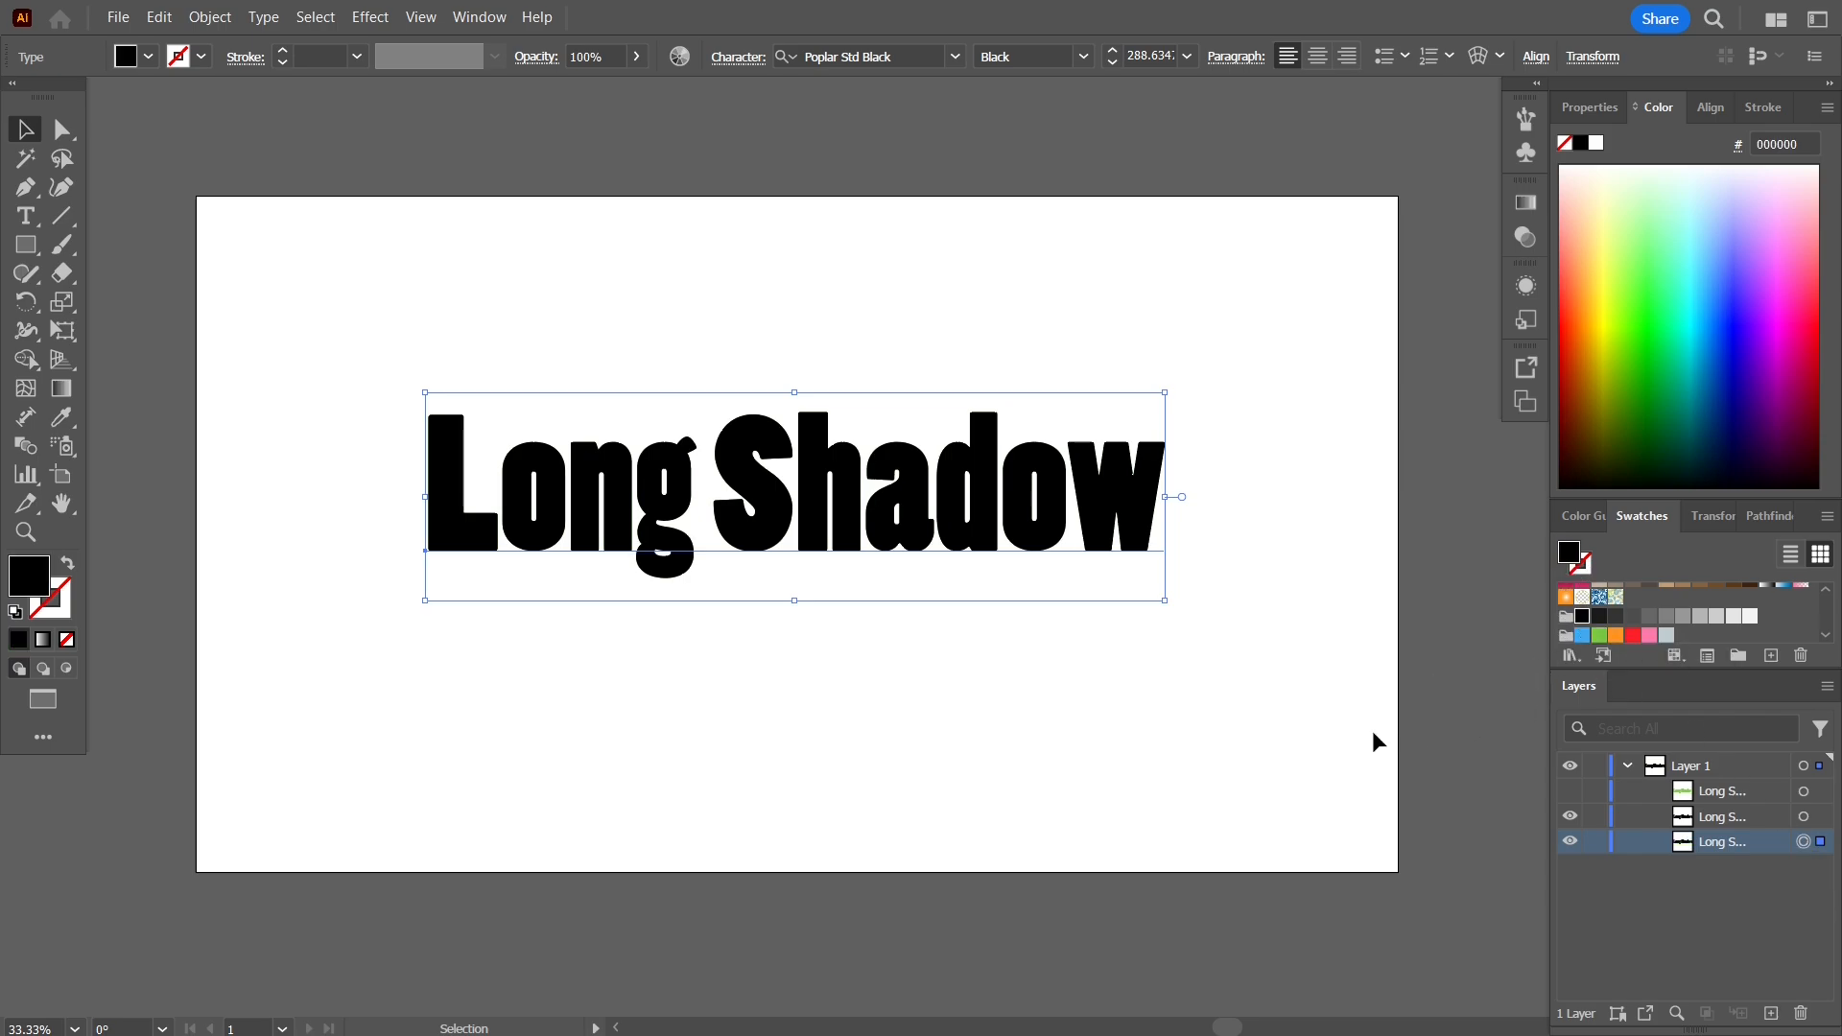
click(1803, 818)
drag(890, 545, 881, 610)
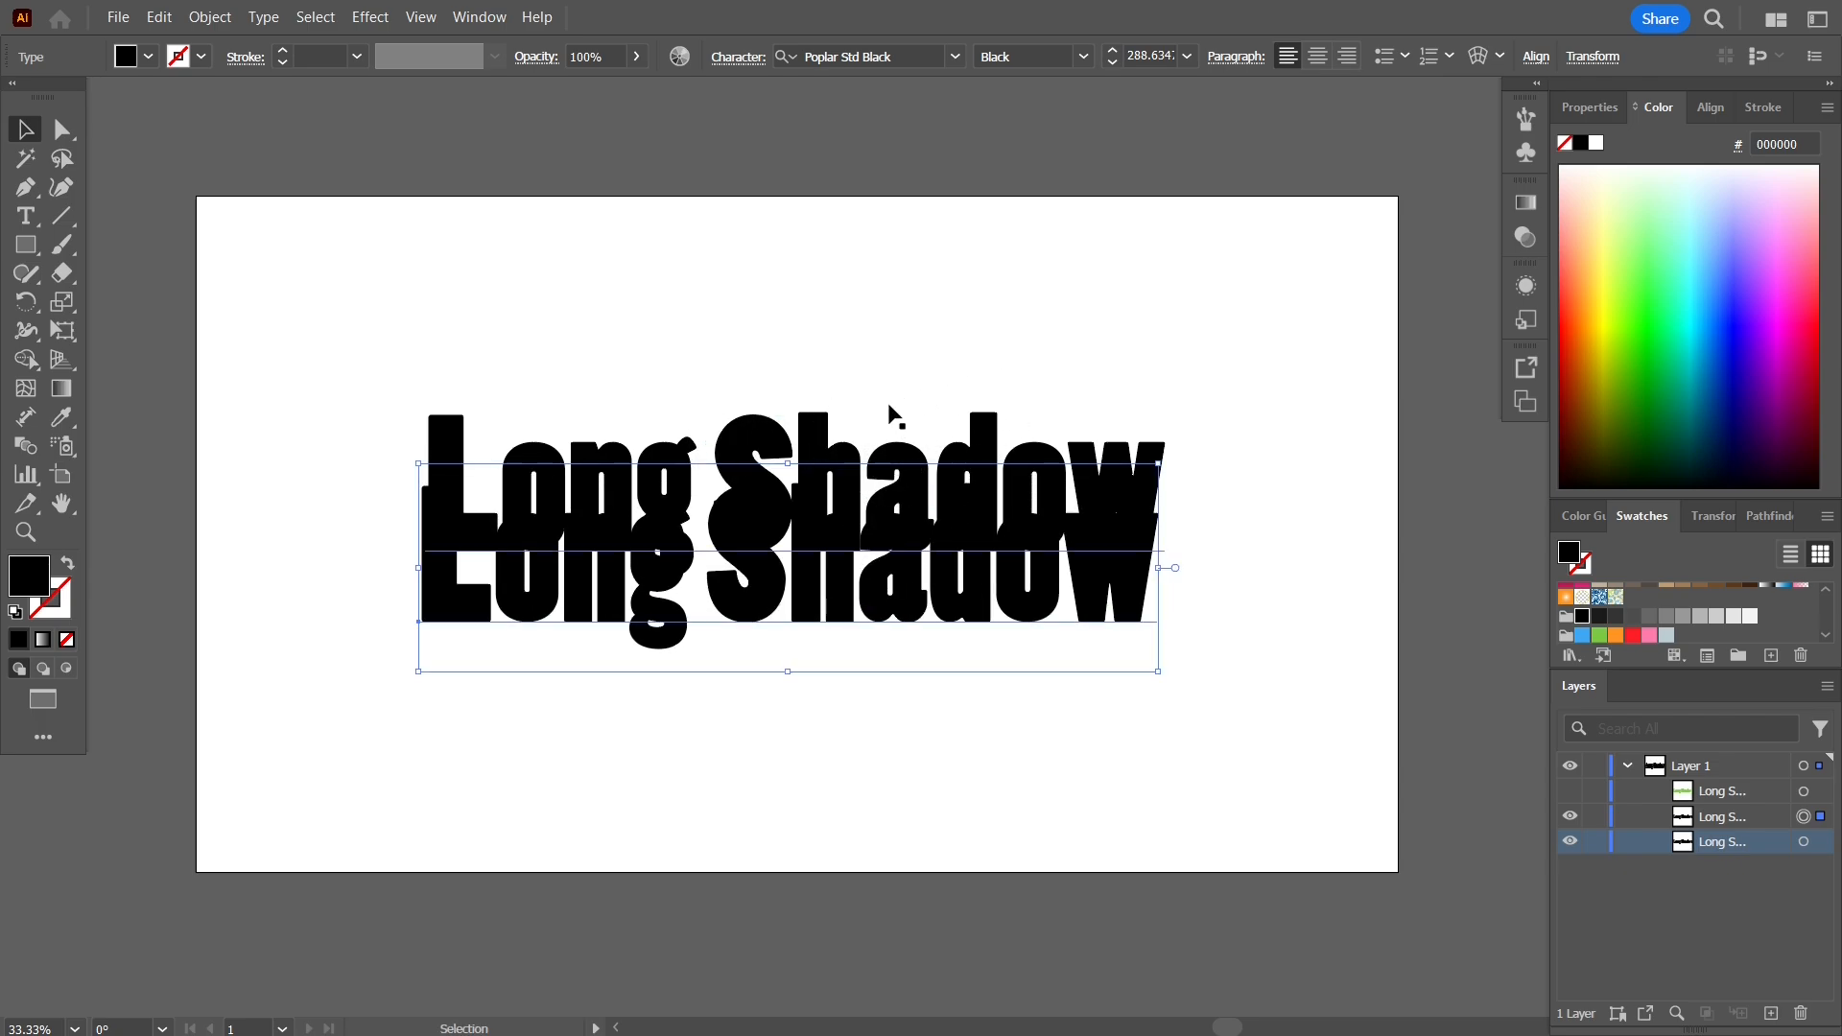
key(a)
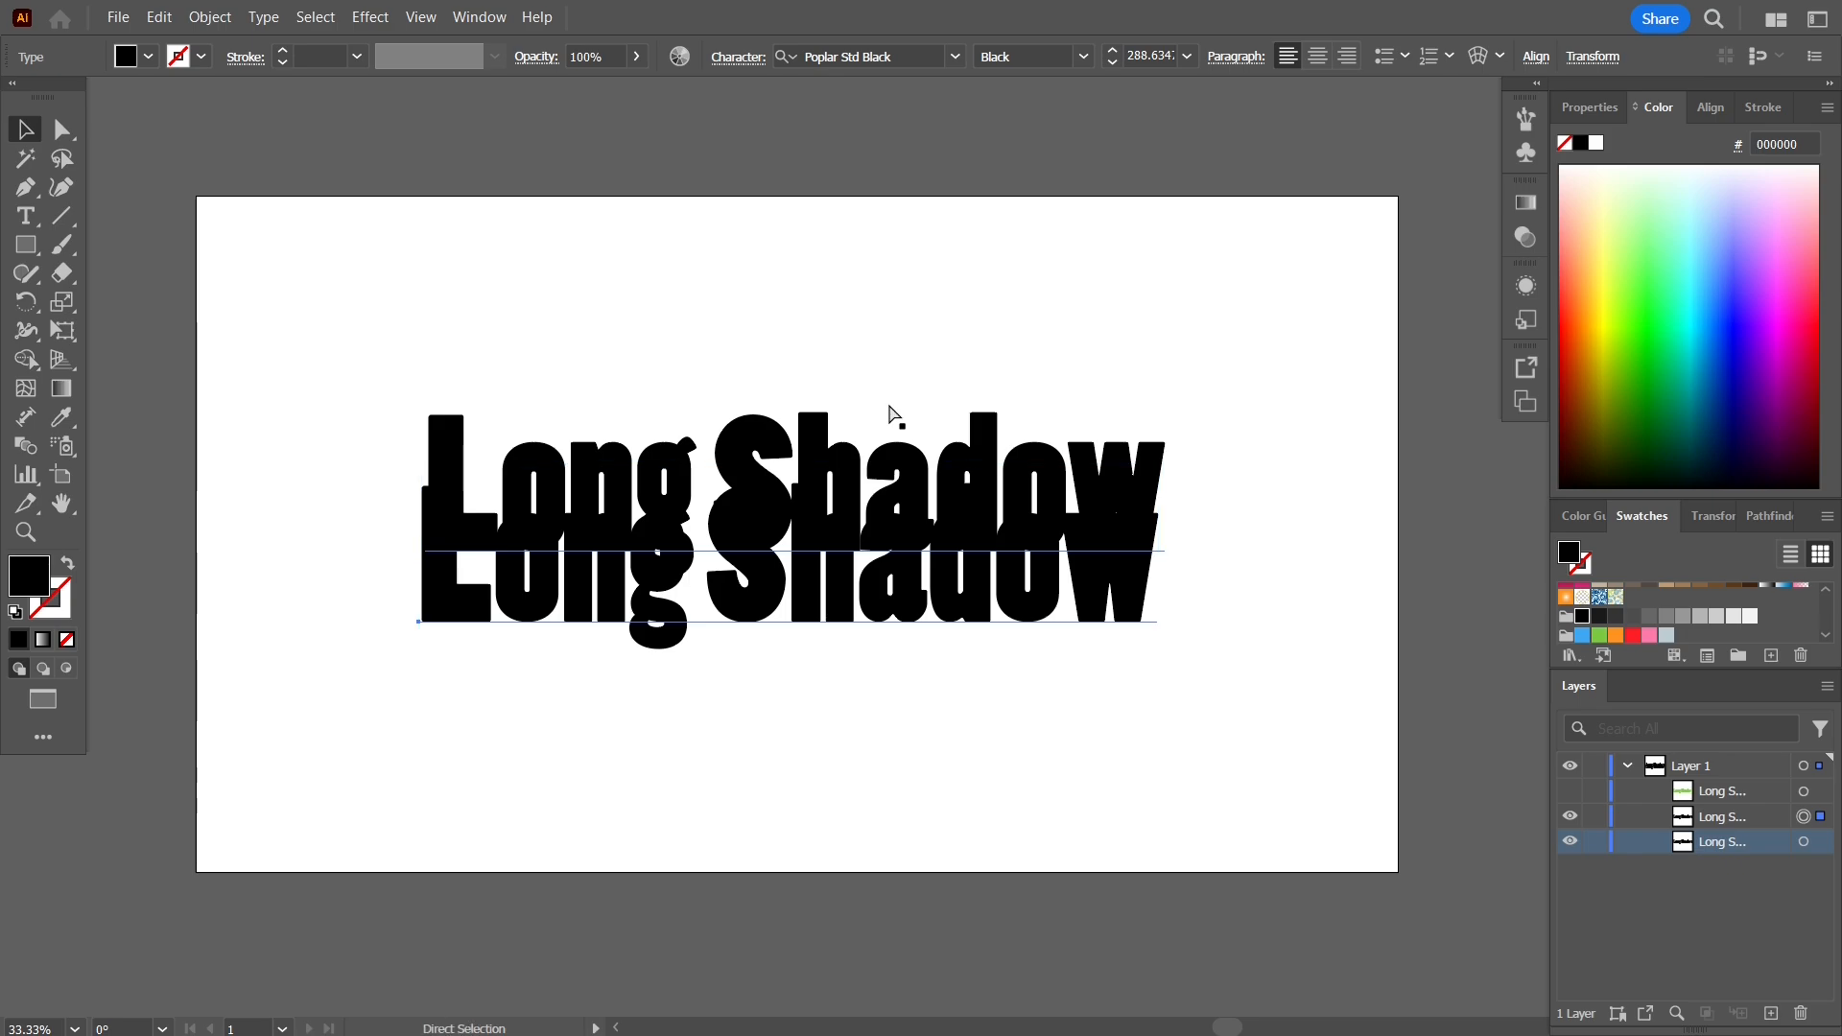
key(ctrl+z)
key(v)
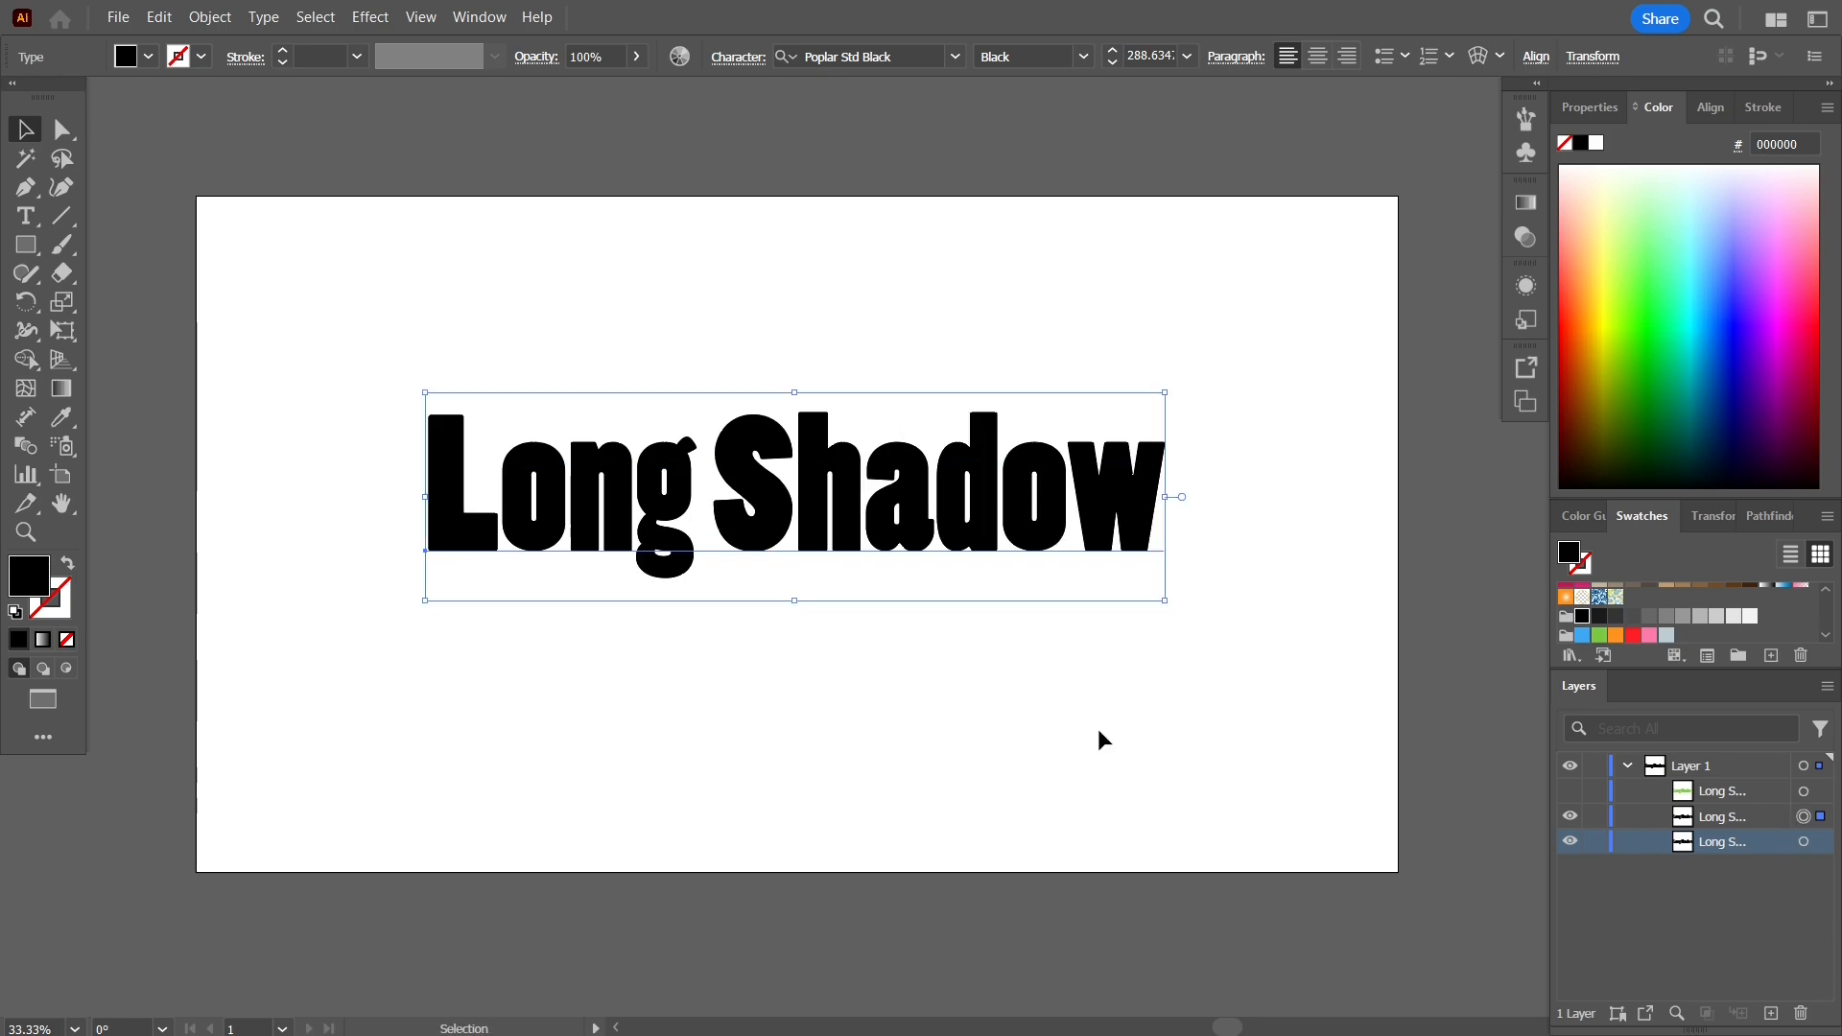
- Move one black text copy diagonally down to the artboard's lower-right corner and select both black copies
click(1804, 842)
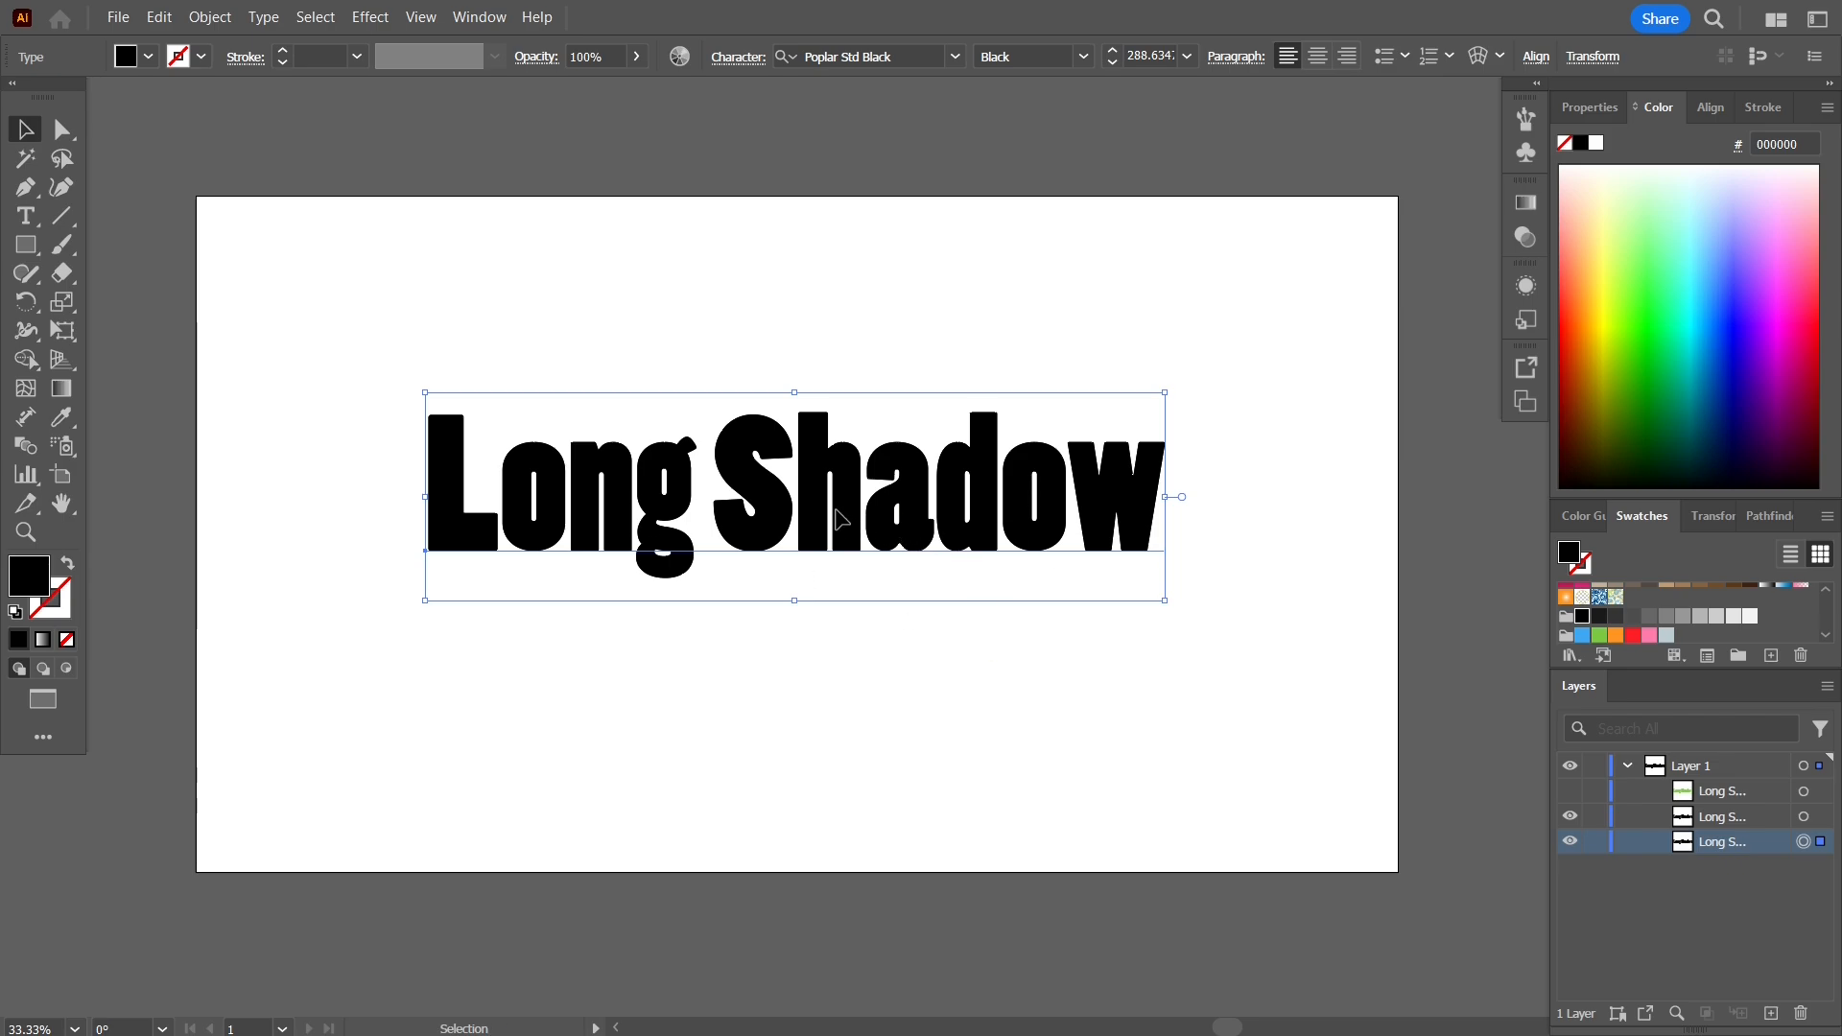
drag(840, 519, 1037, 678)
drag(1061, 697, 1087, 729)
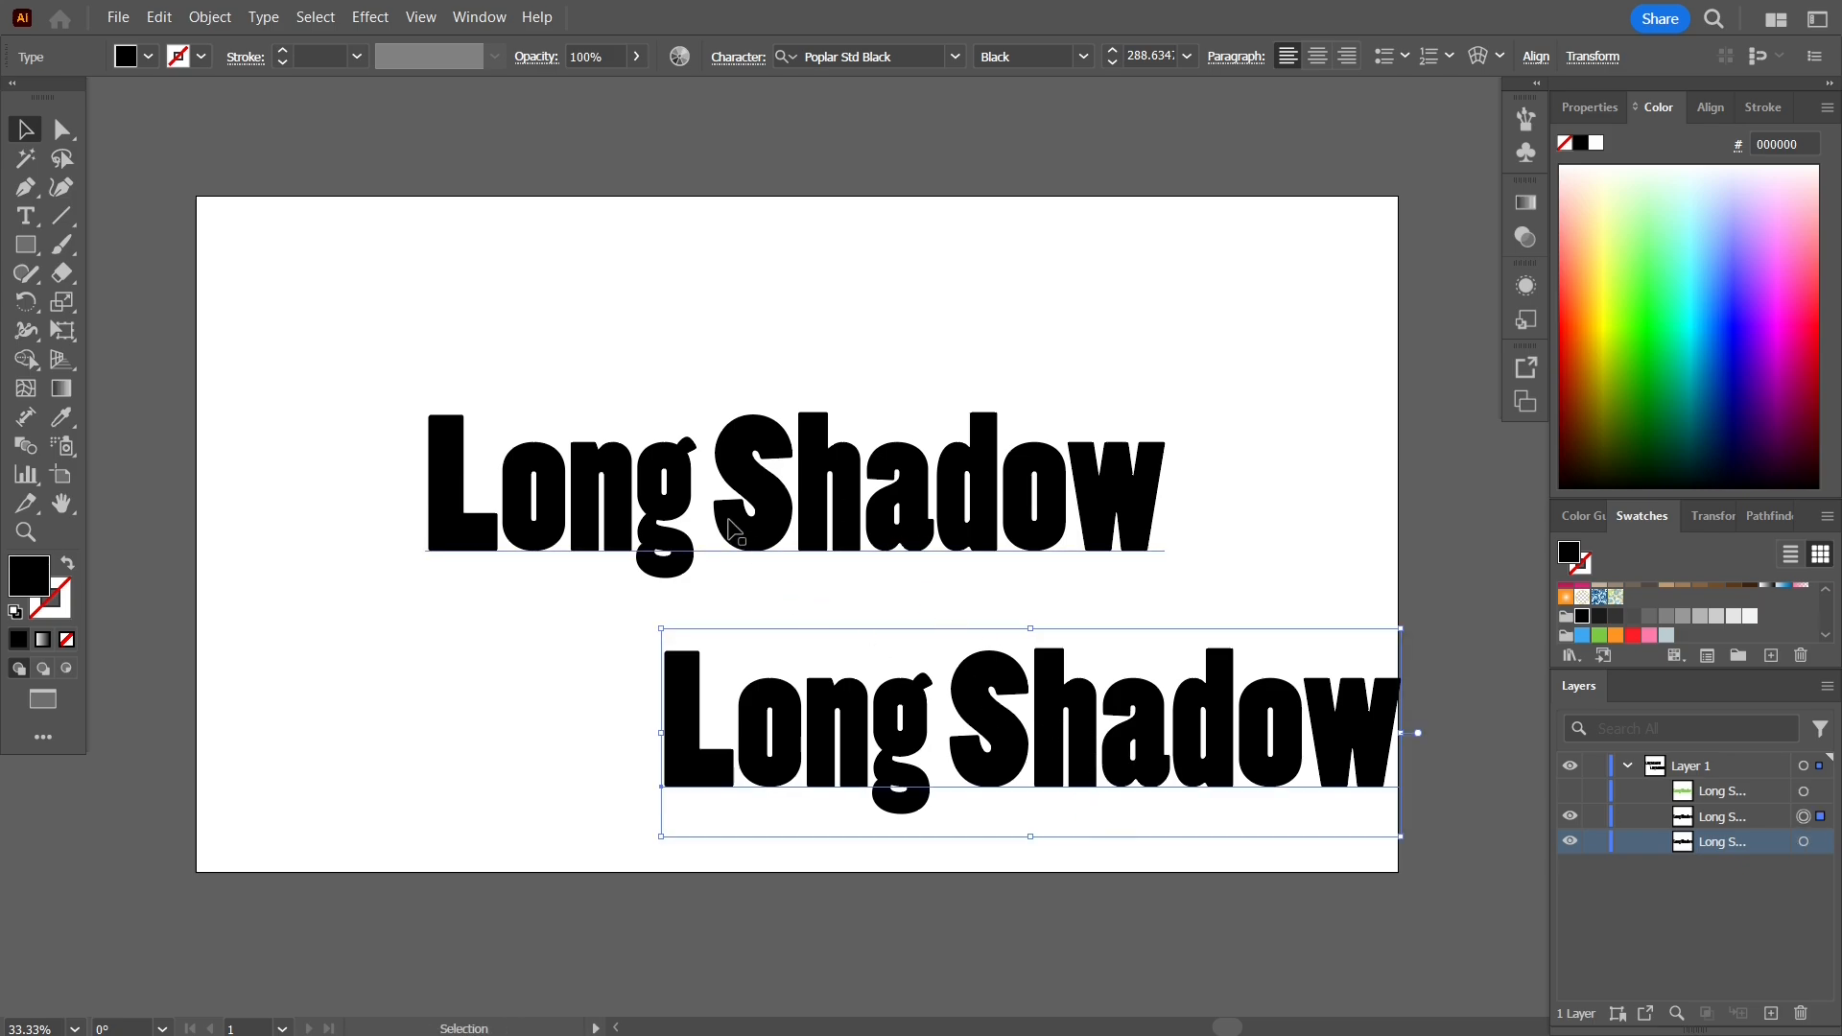
shift+click(785, 504)
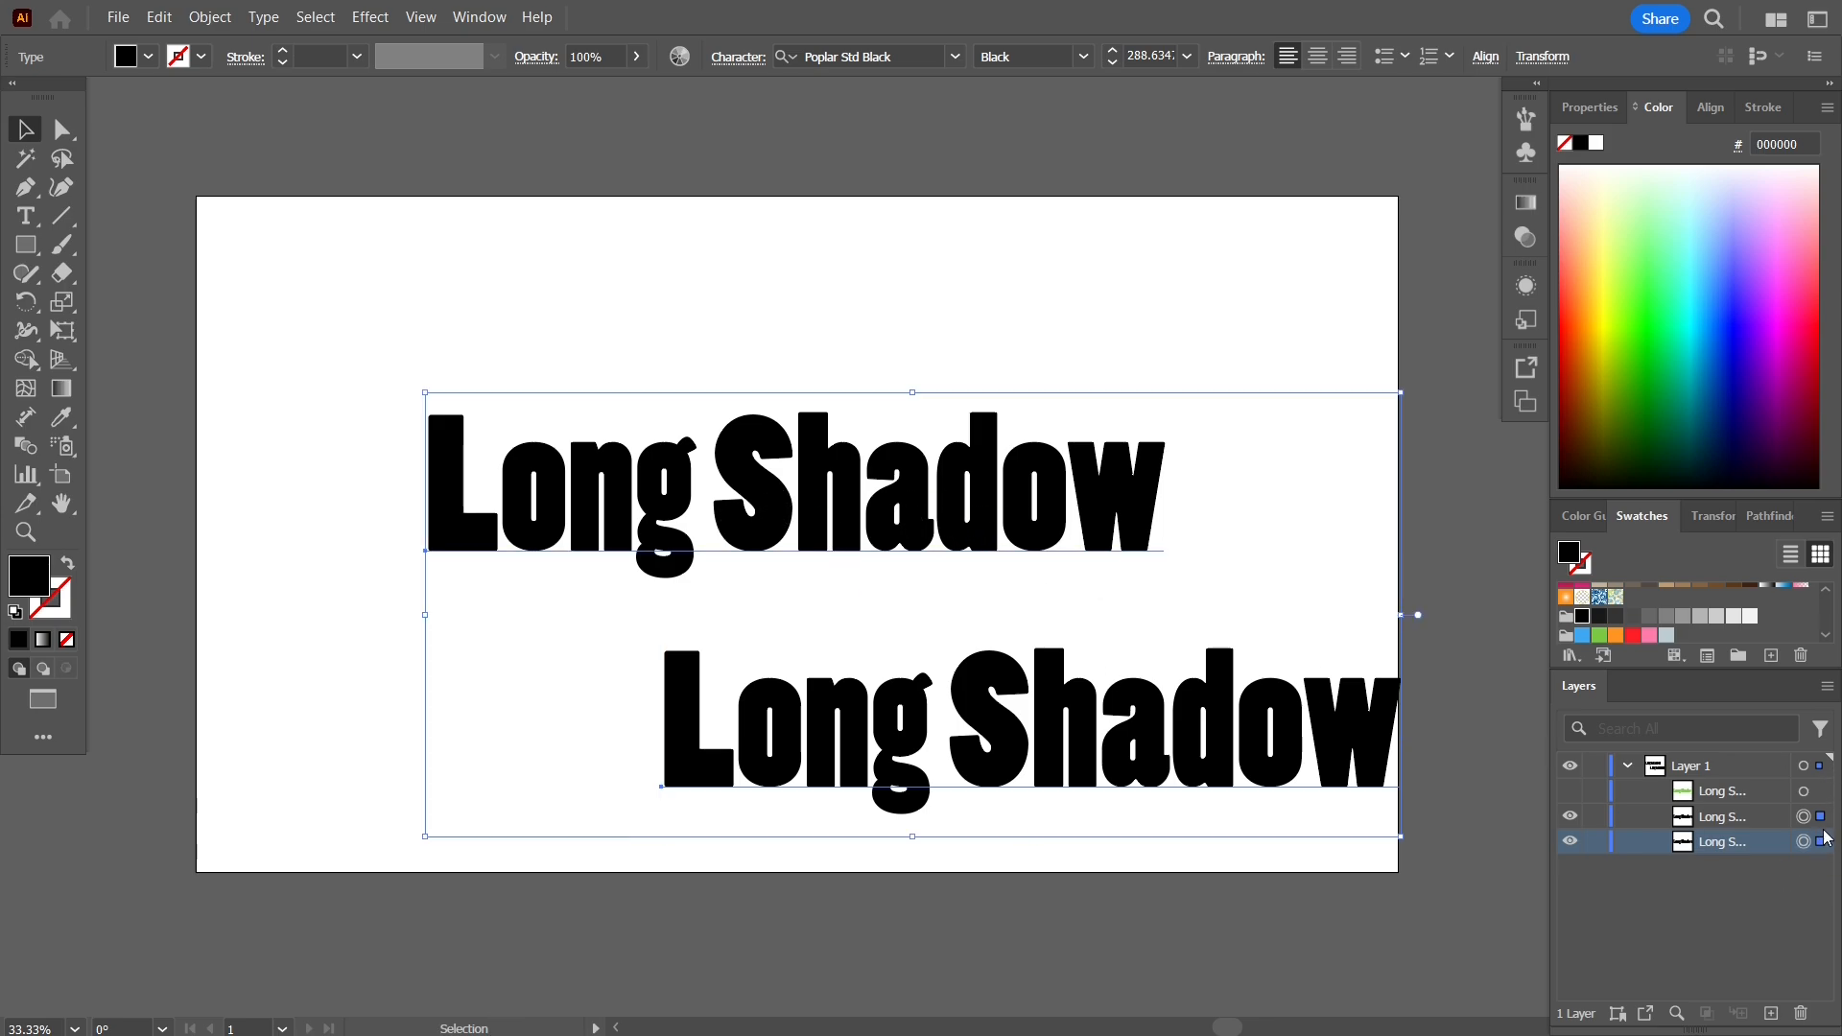
- Select both black text copies and set their blend options to 300 specified steps
click(308, 440)
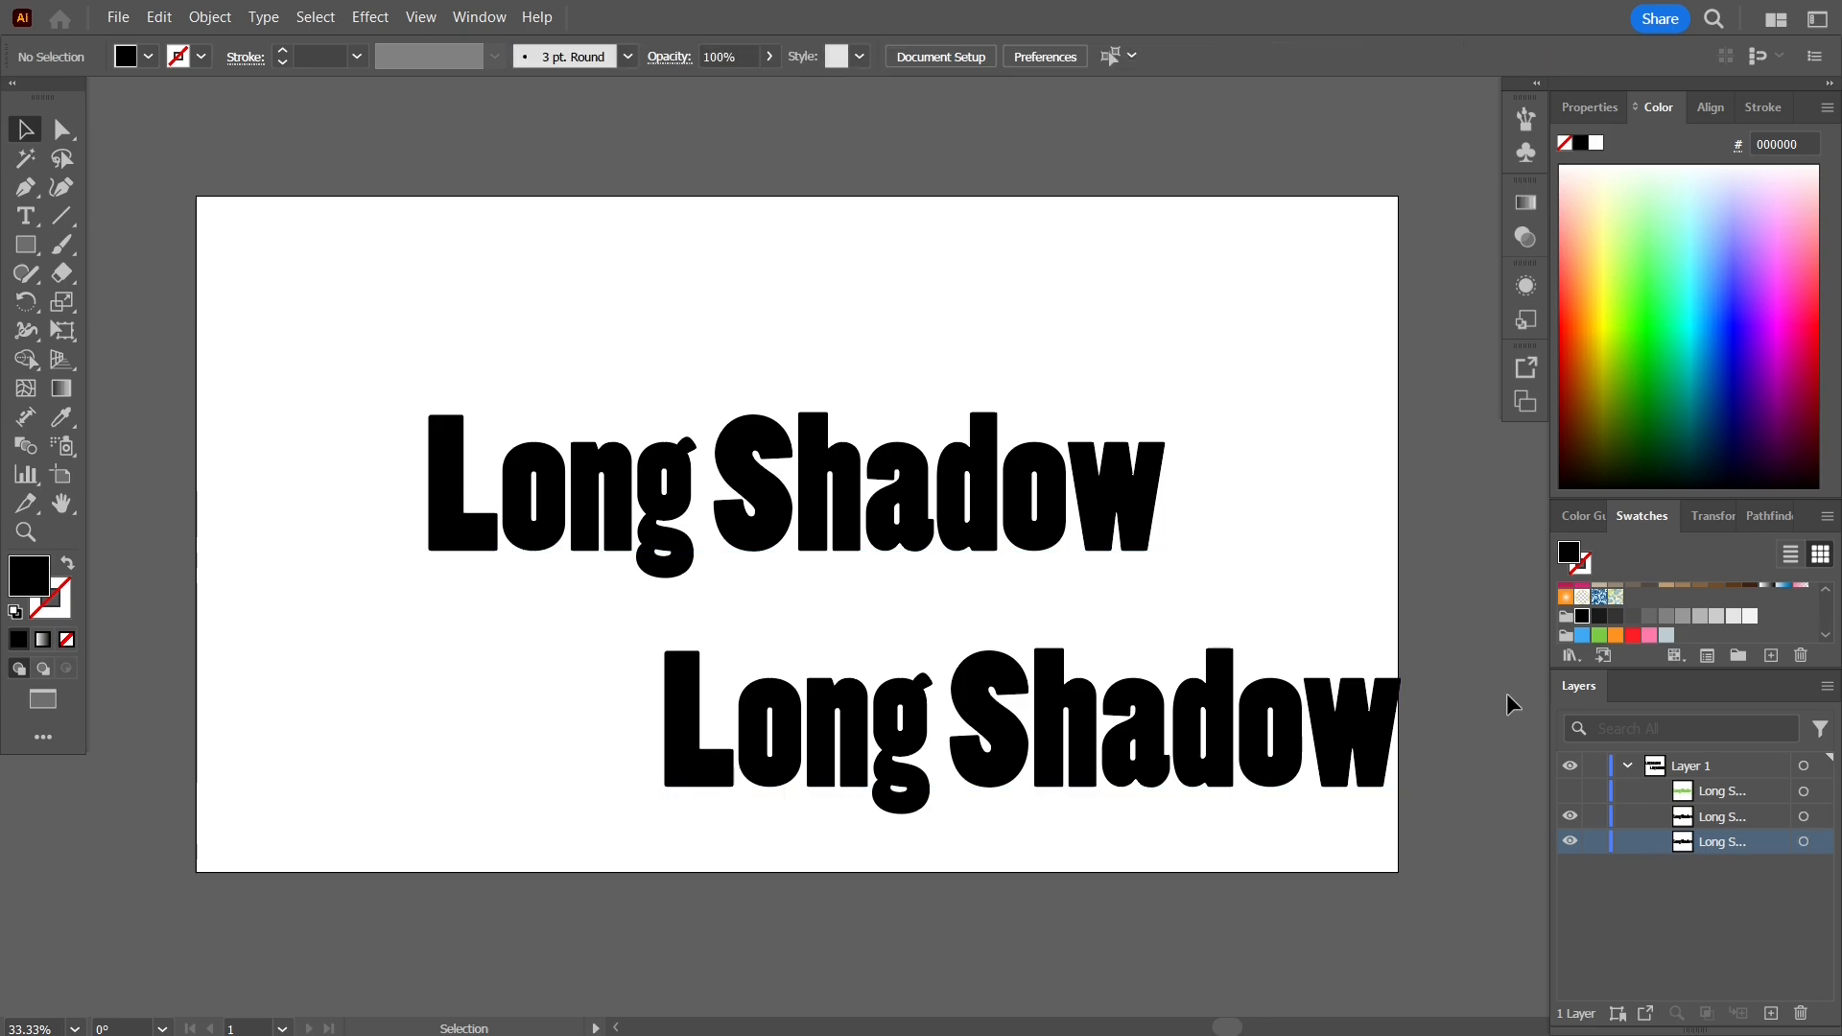
click(1803, 819)
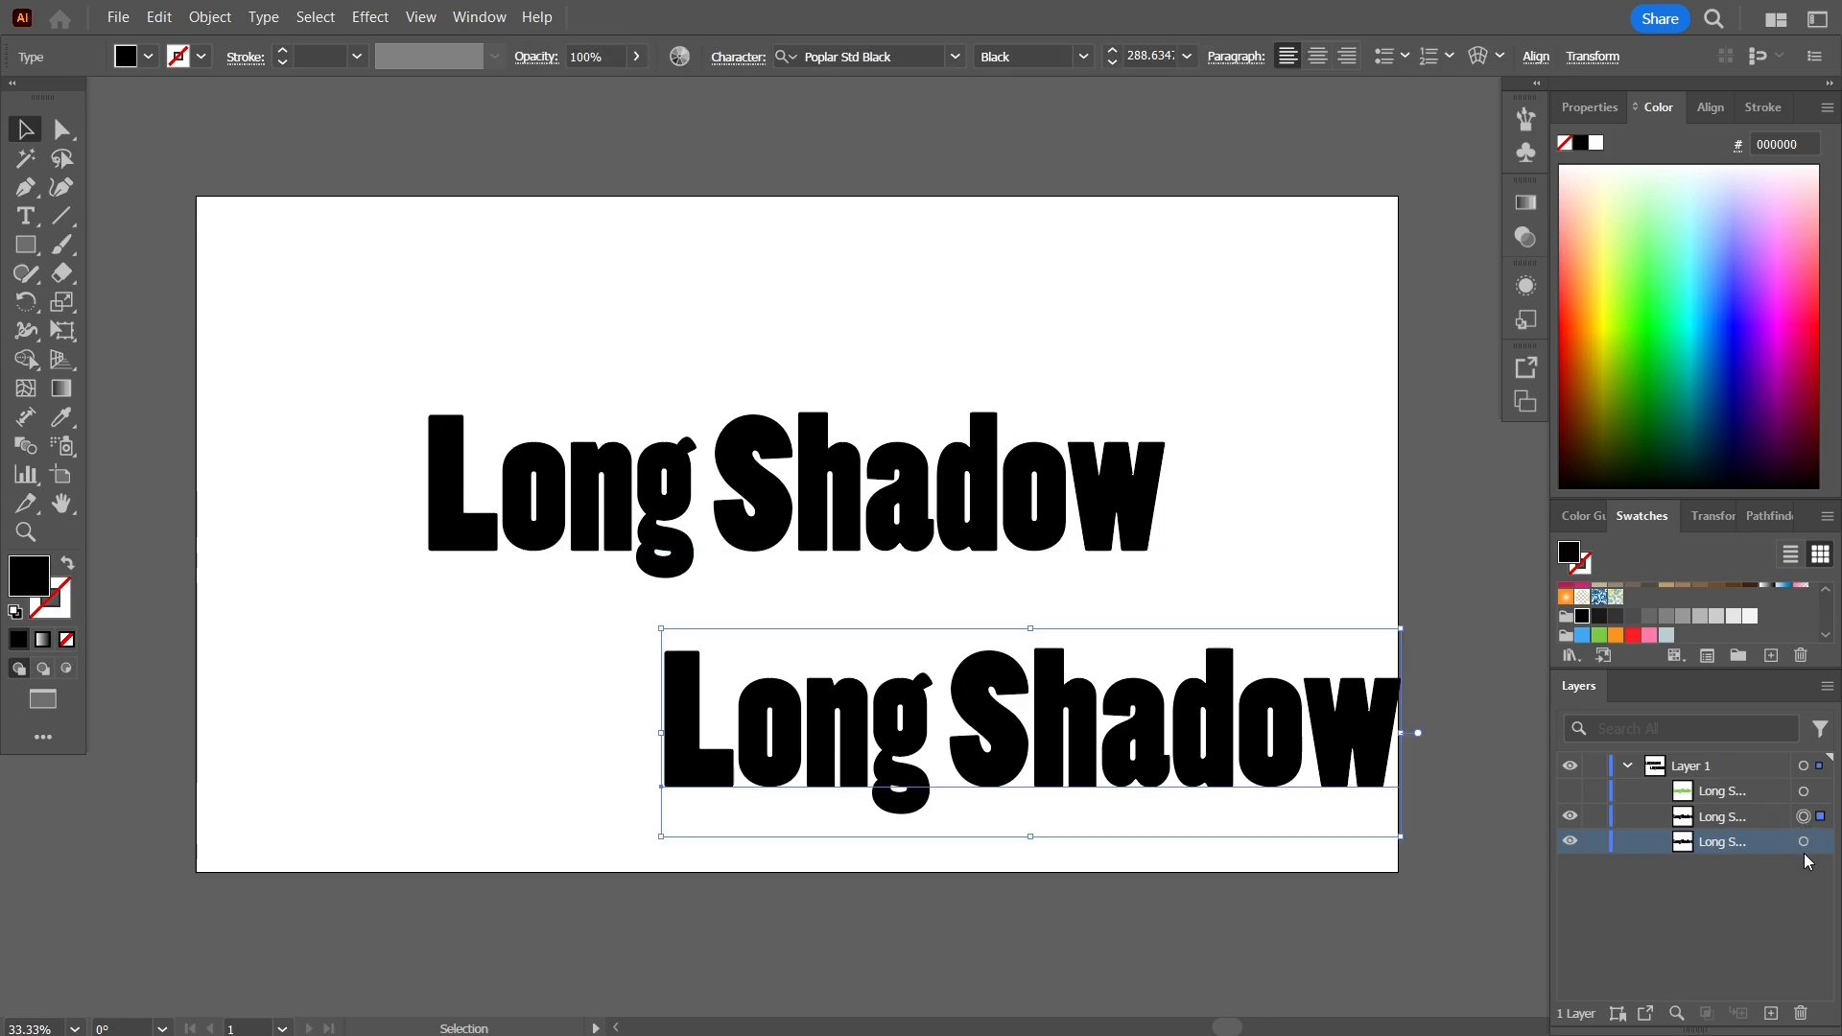
shift+click(1803, 844)
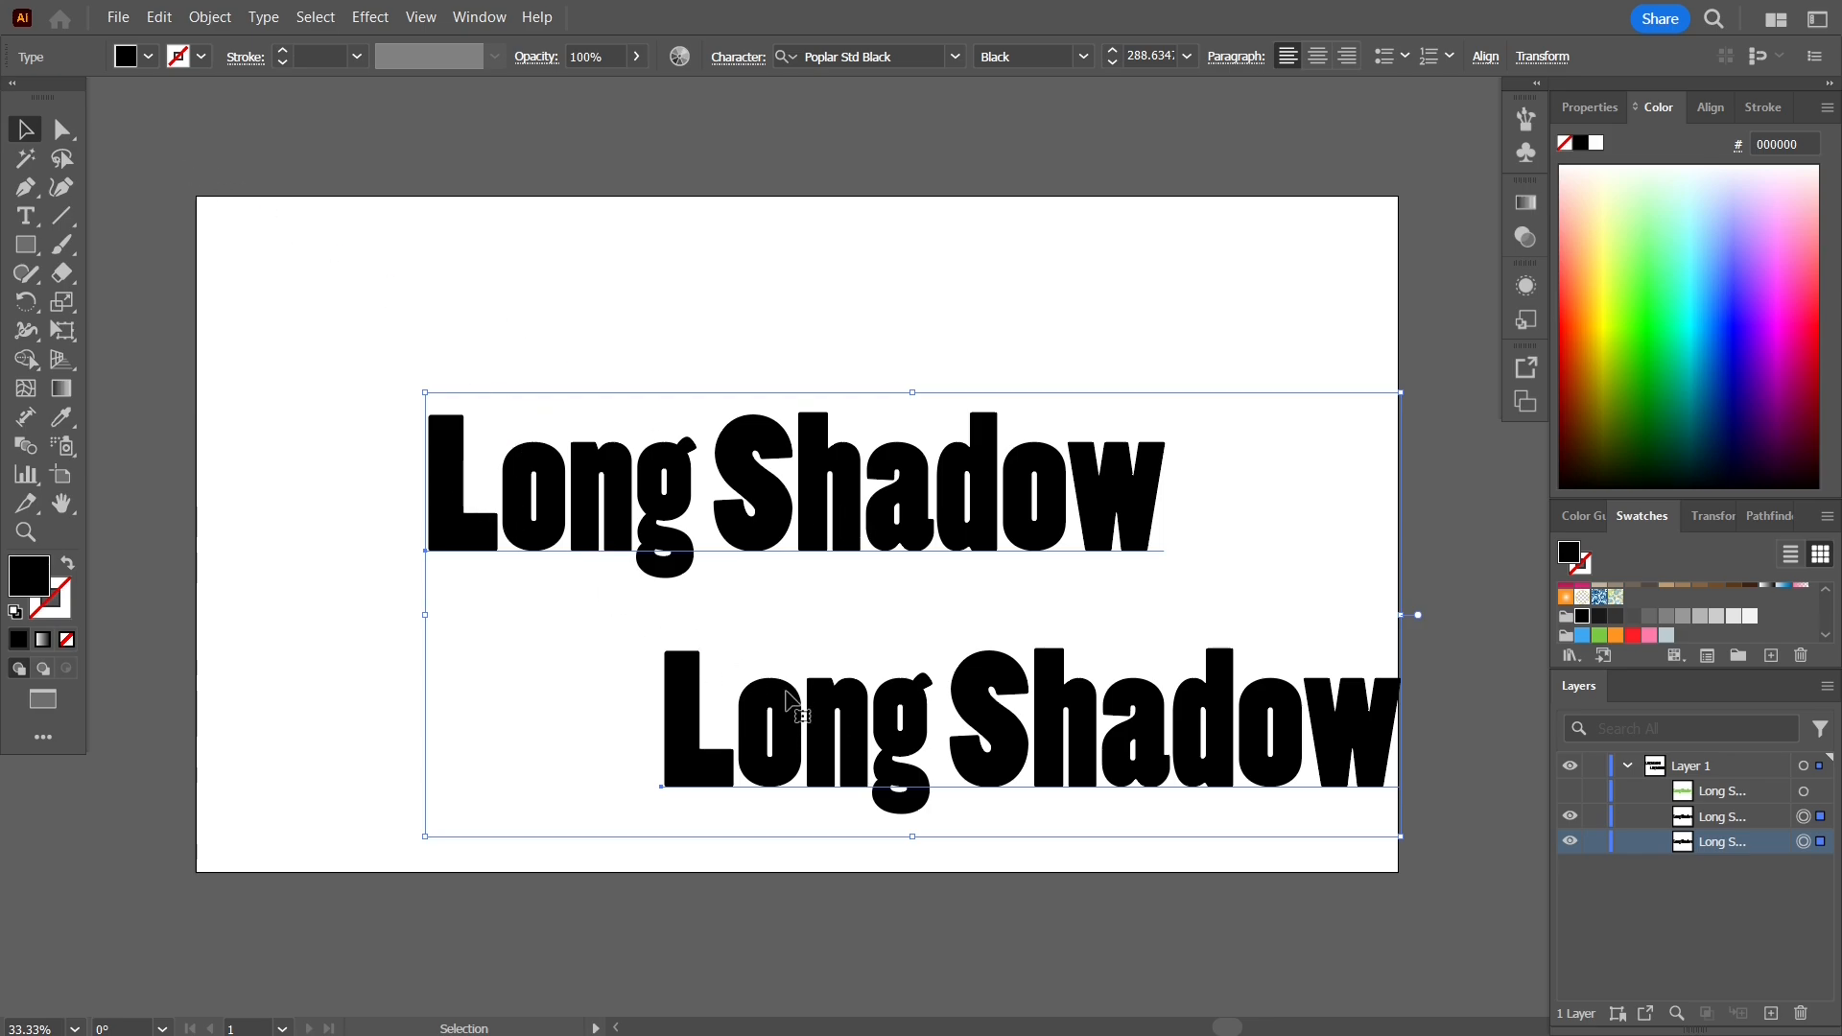
click(210, 19)
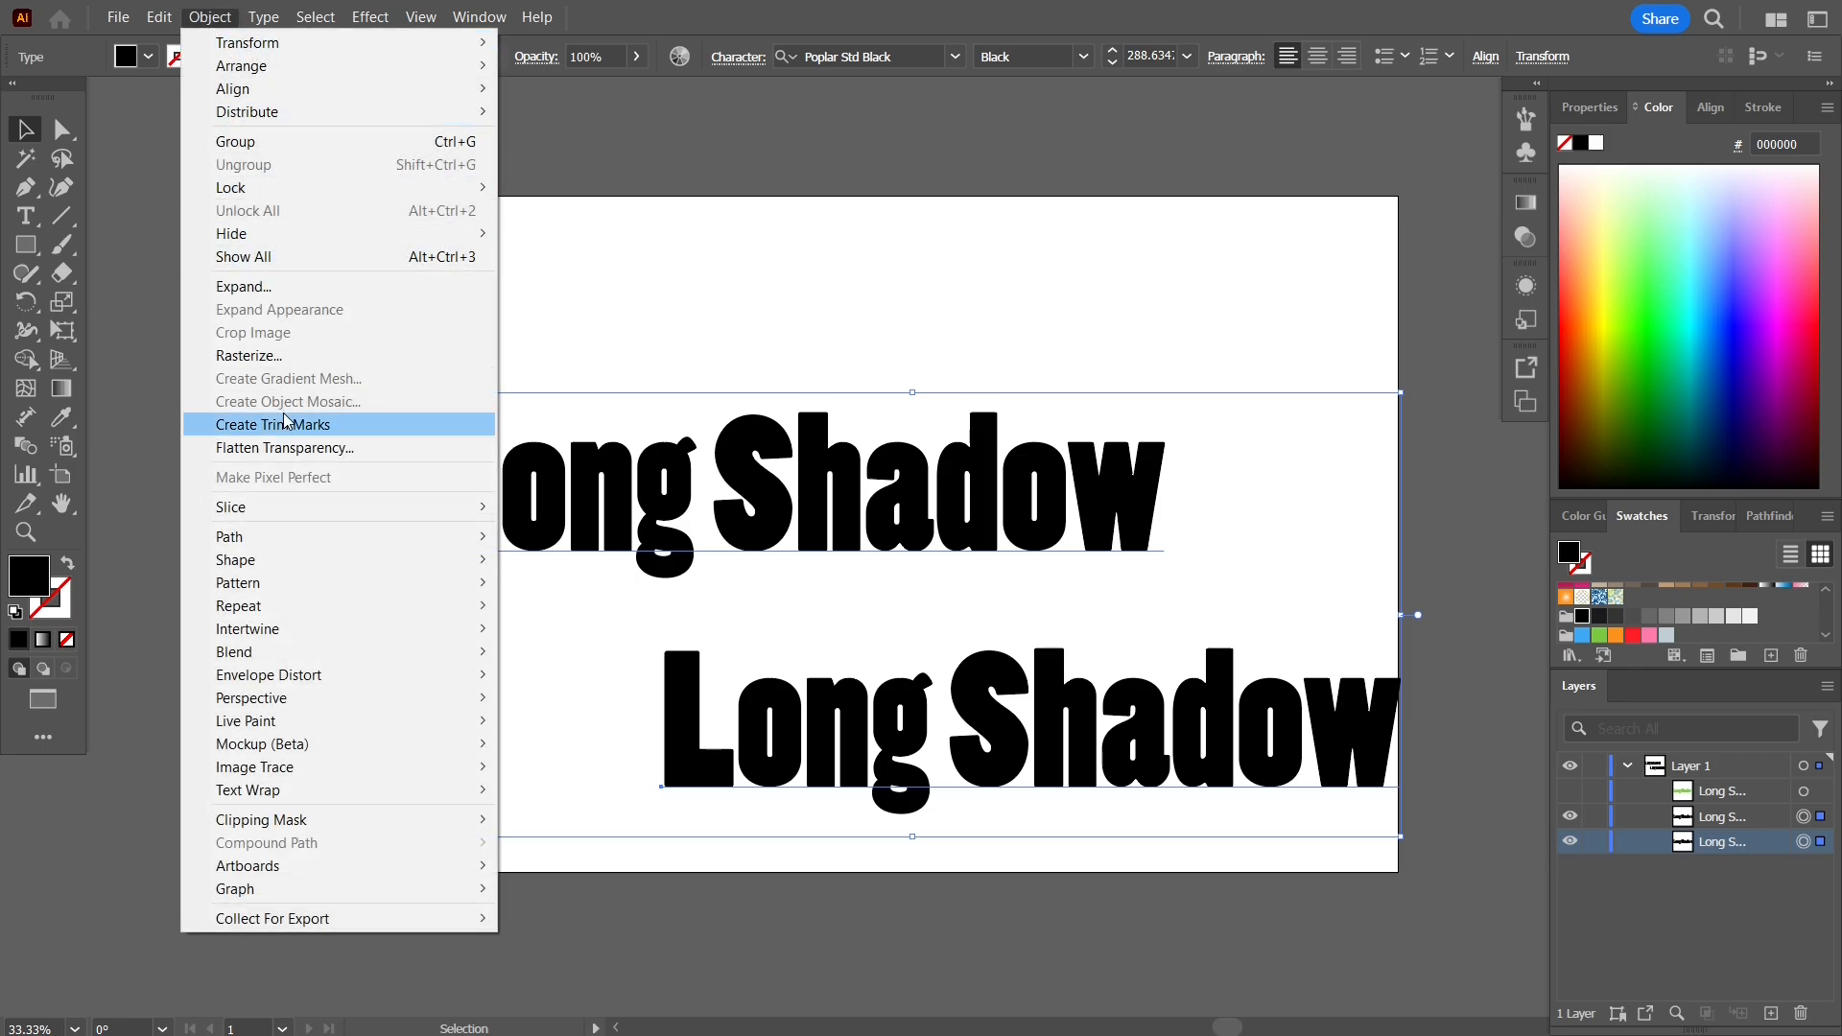
mouse_move(374, 658)
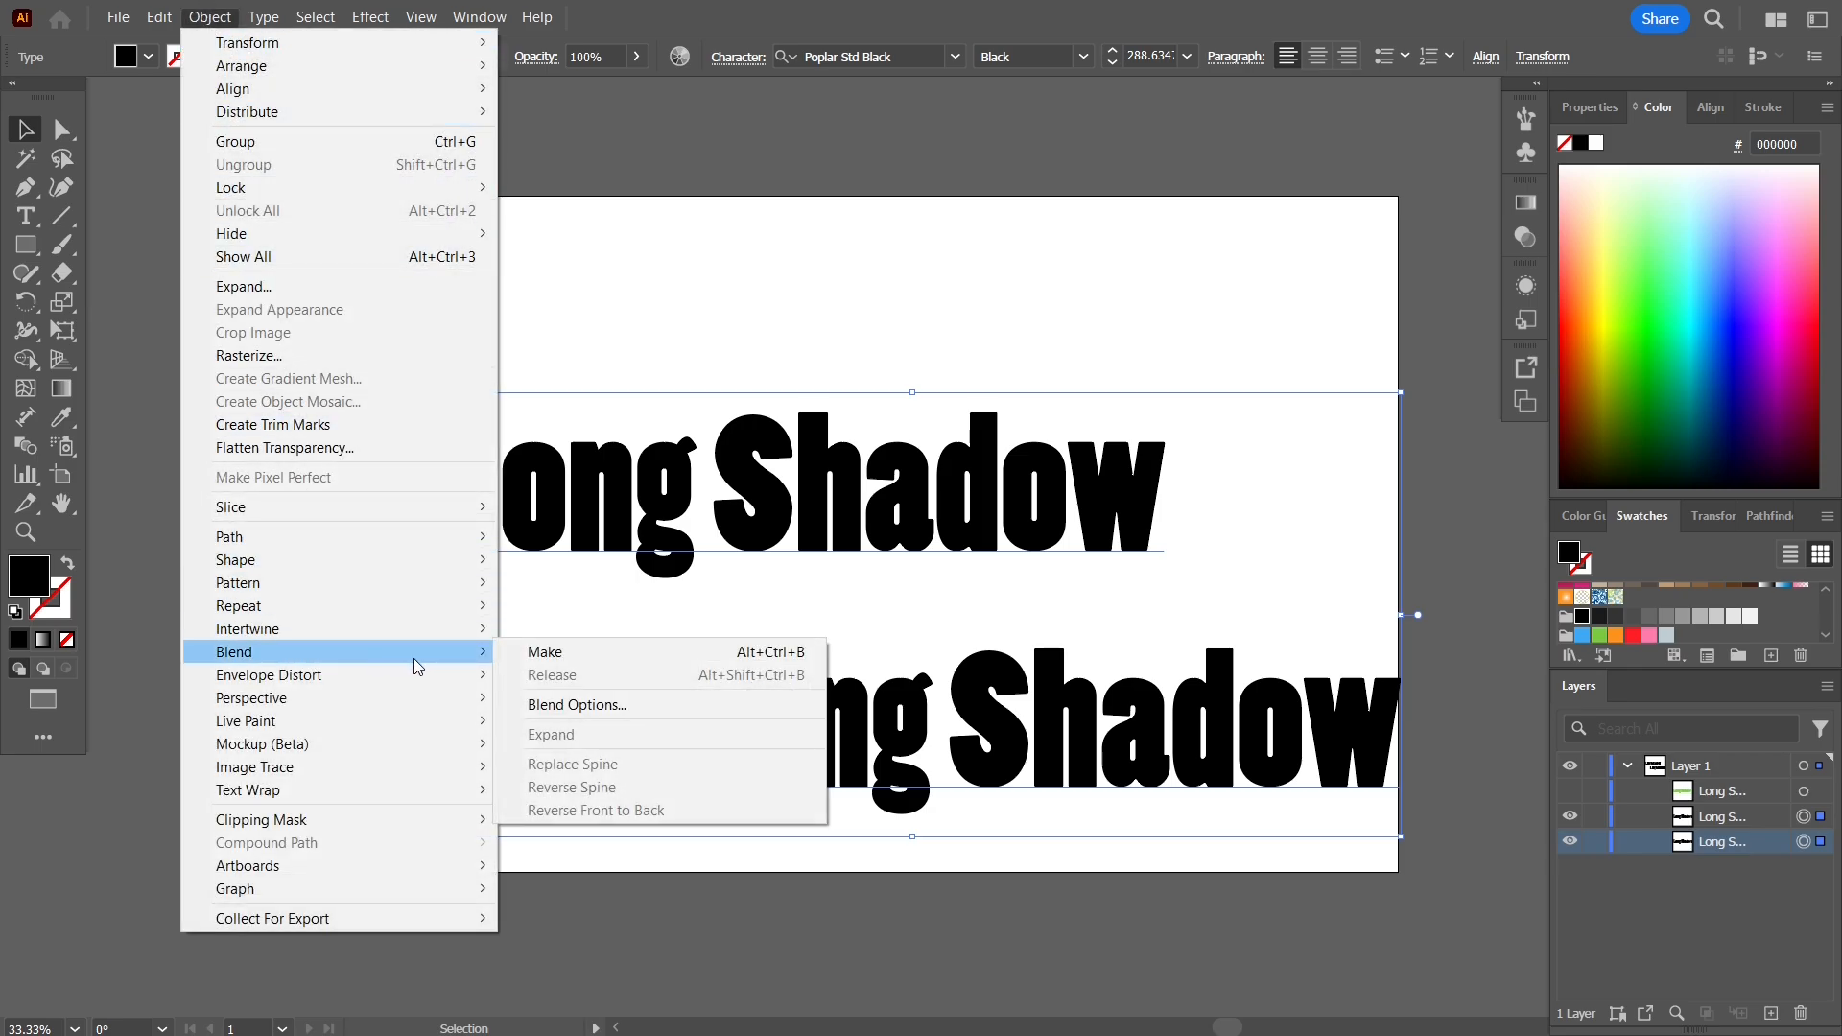
click(613, 712)
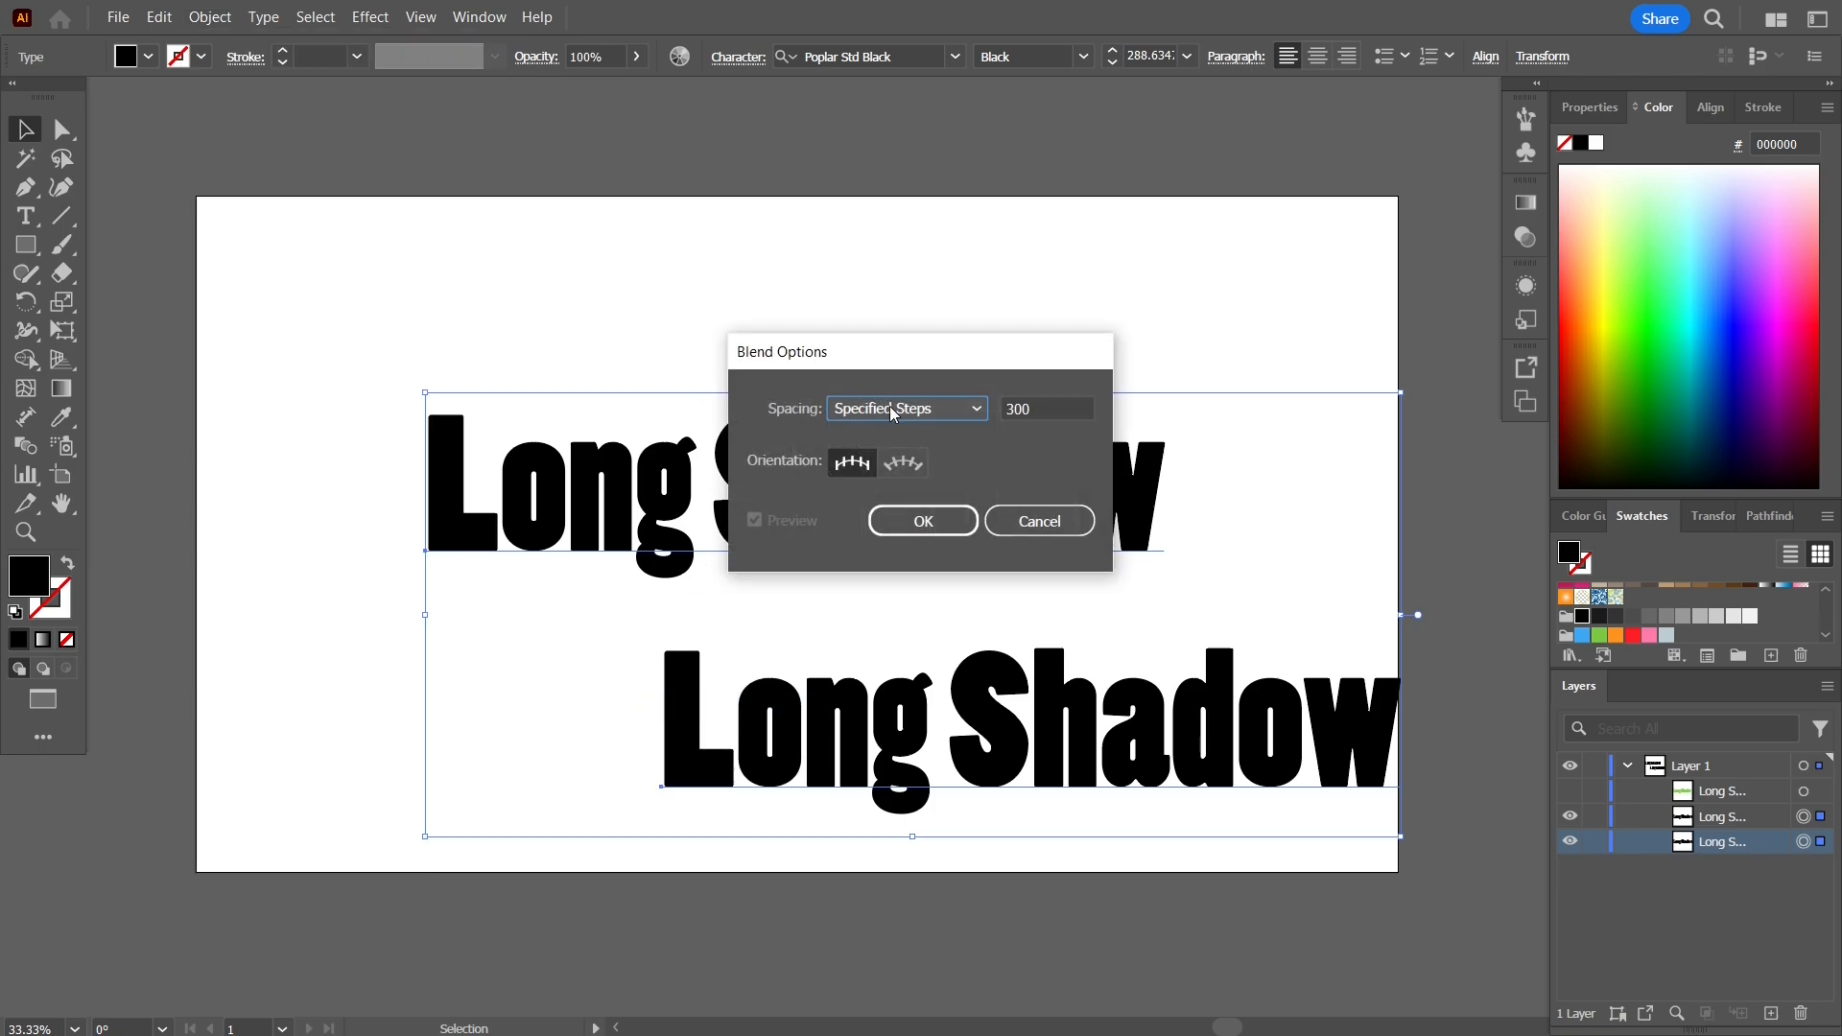
click(923, 410)
click(938, 460)
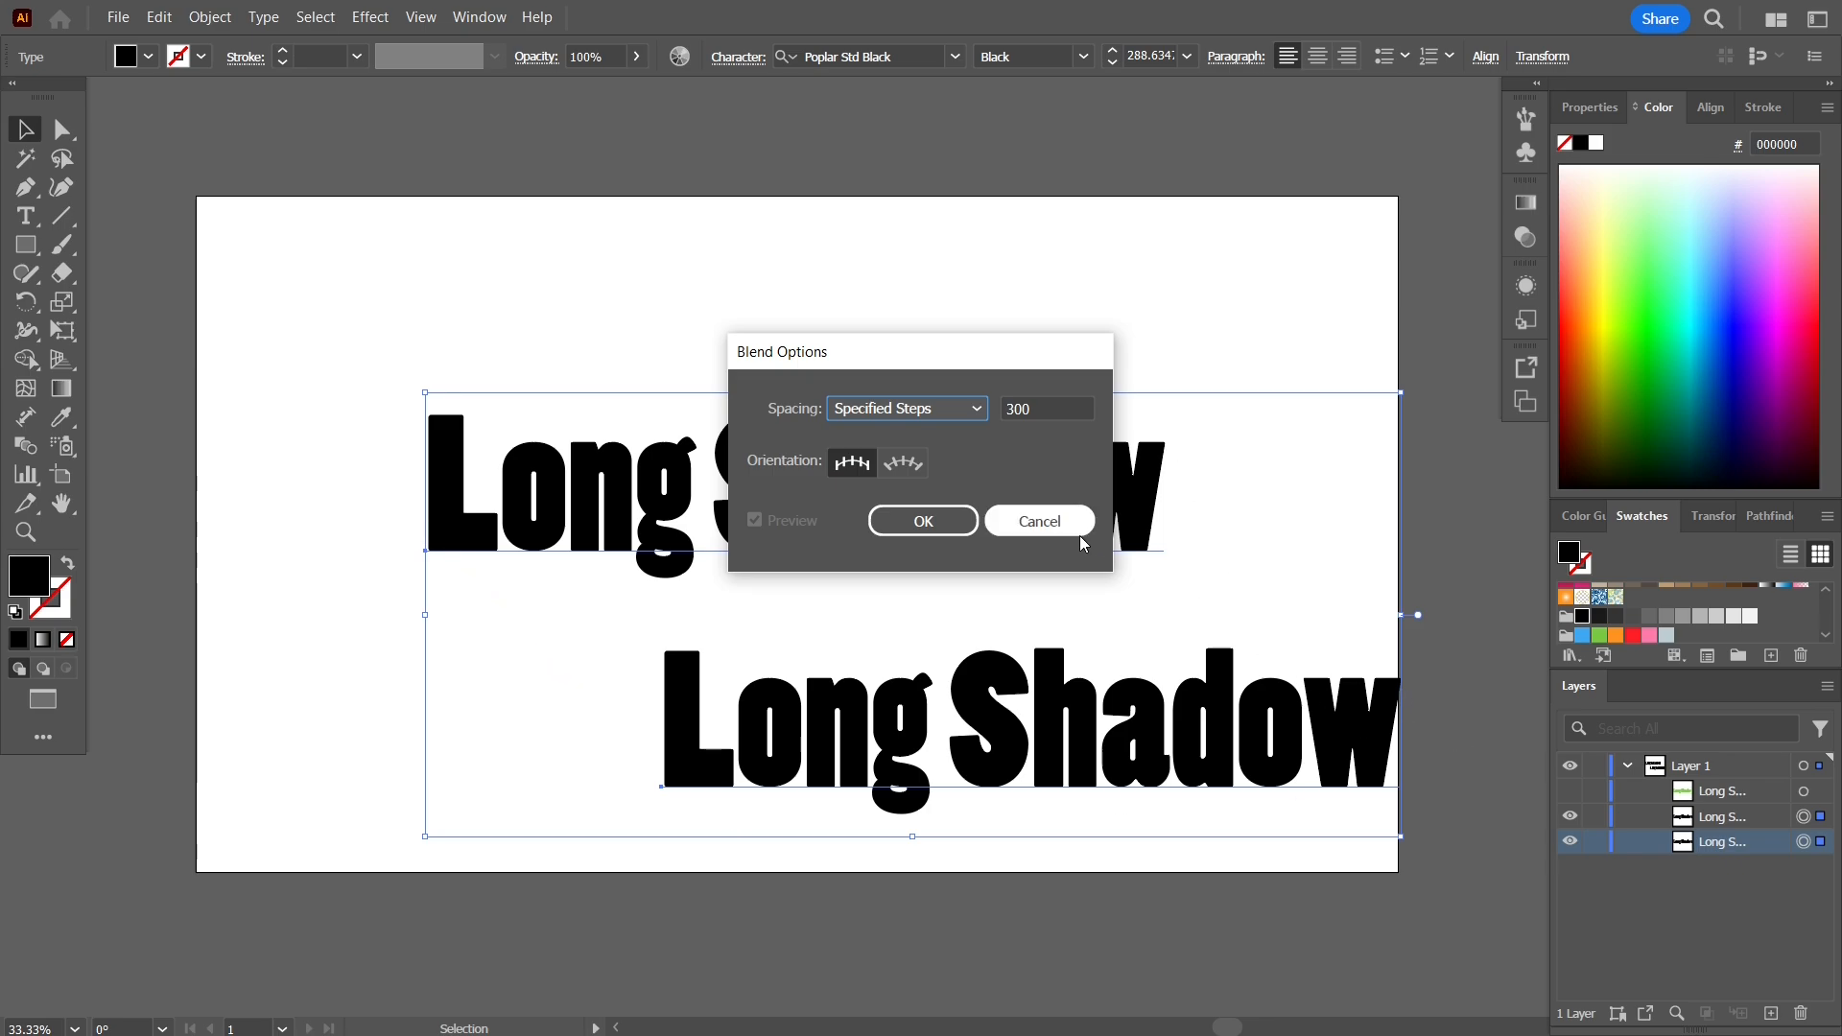
click(923, 522)
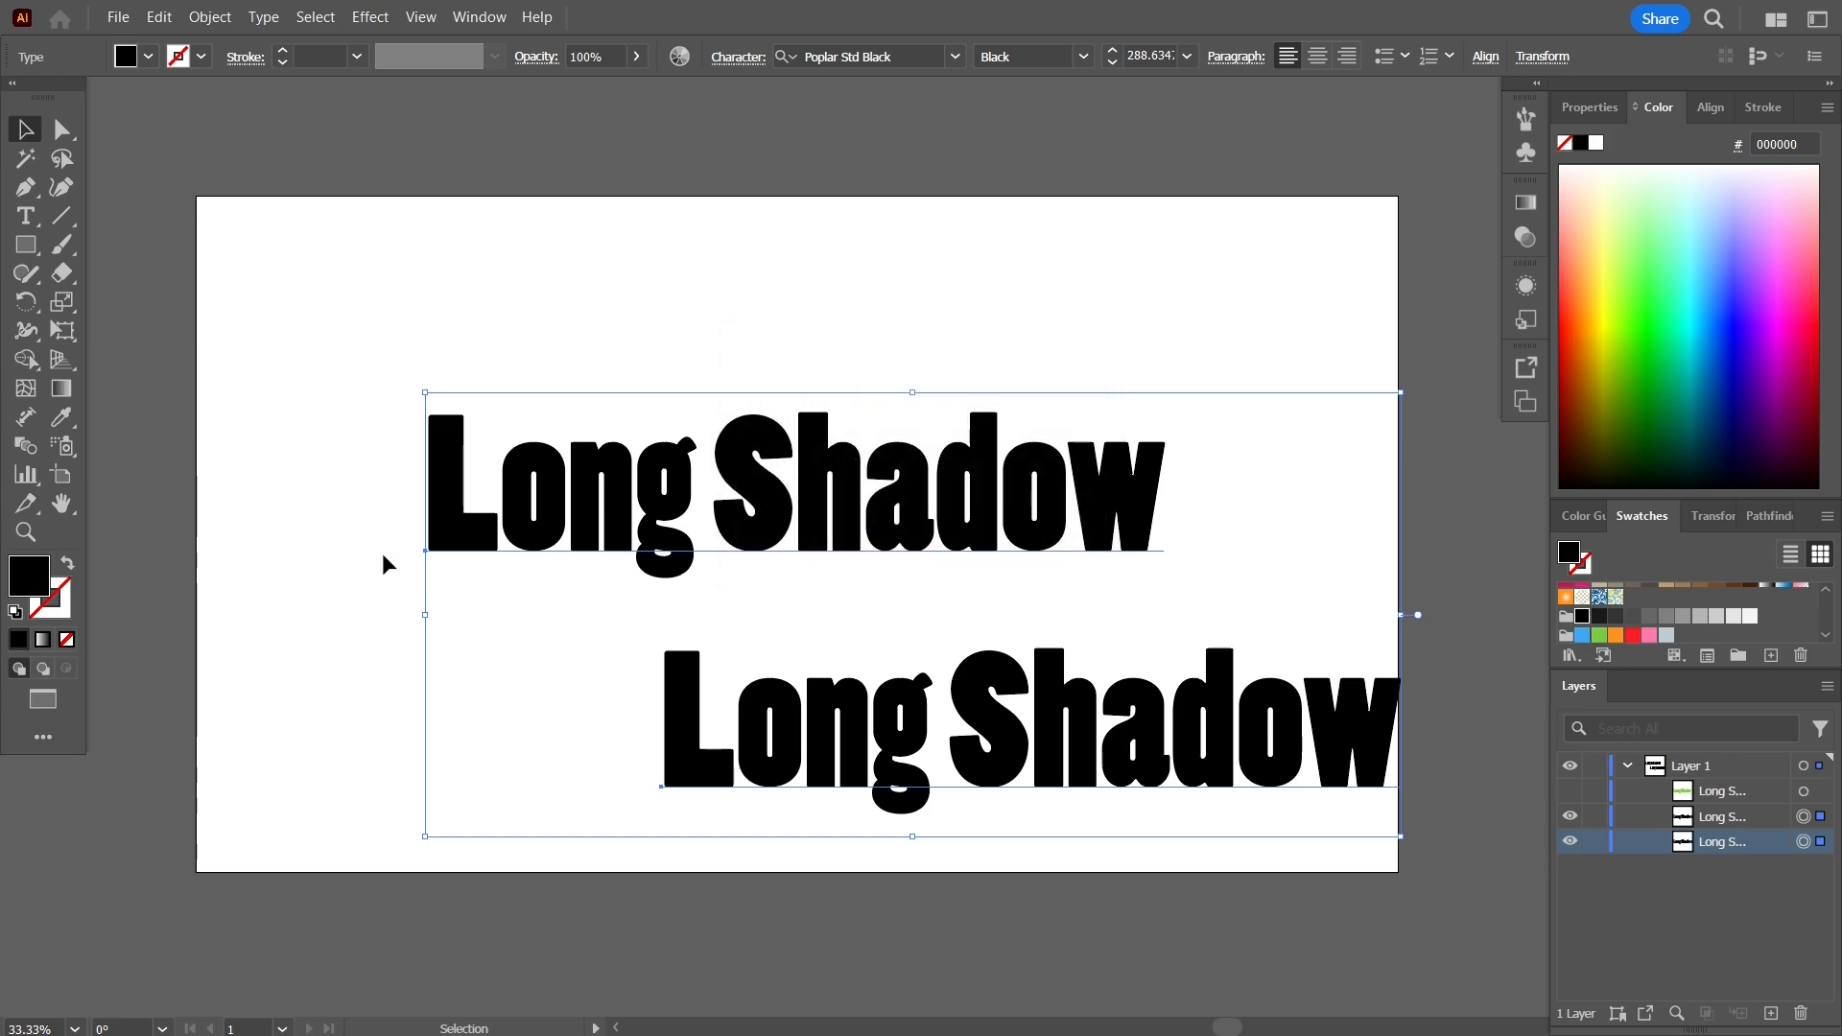
- Blend the two black text copies into one continuous diagonal shadow
click(209, 18)
mouse_move(401, 651)
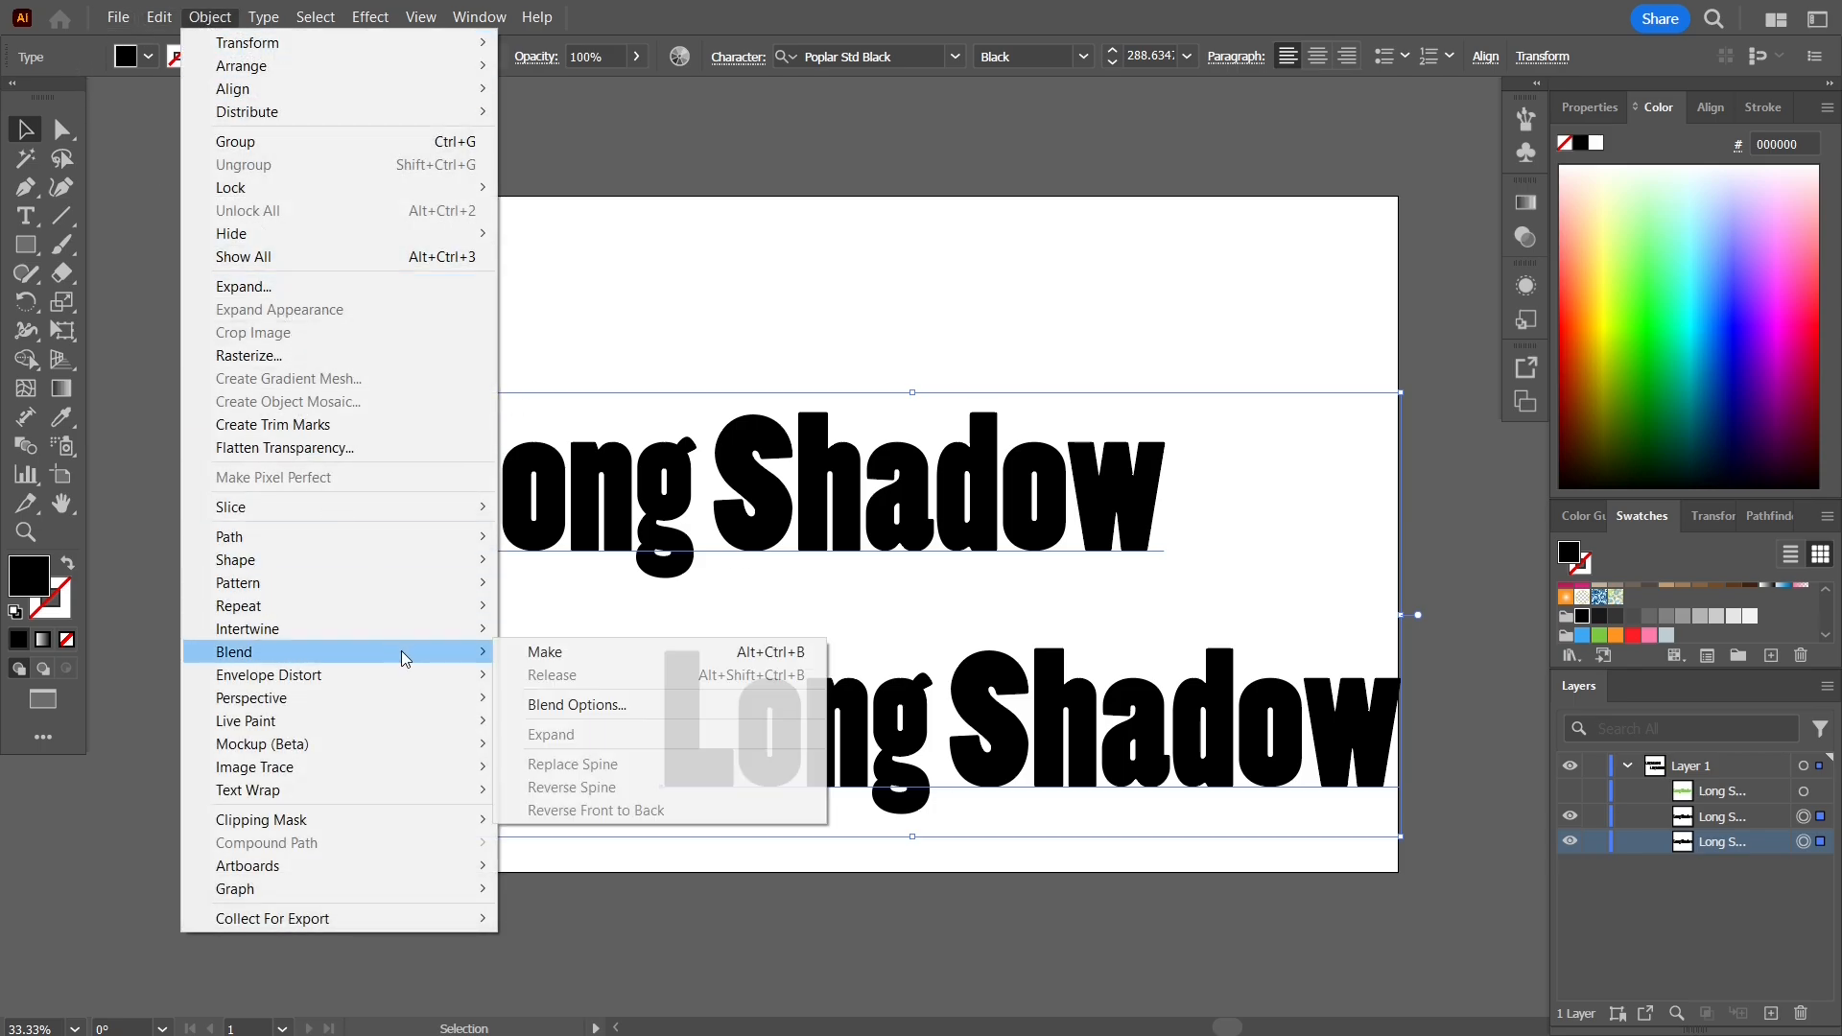
click(583, 656)
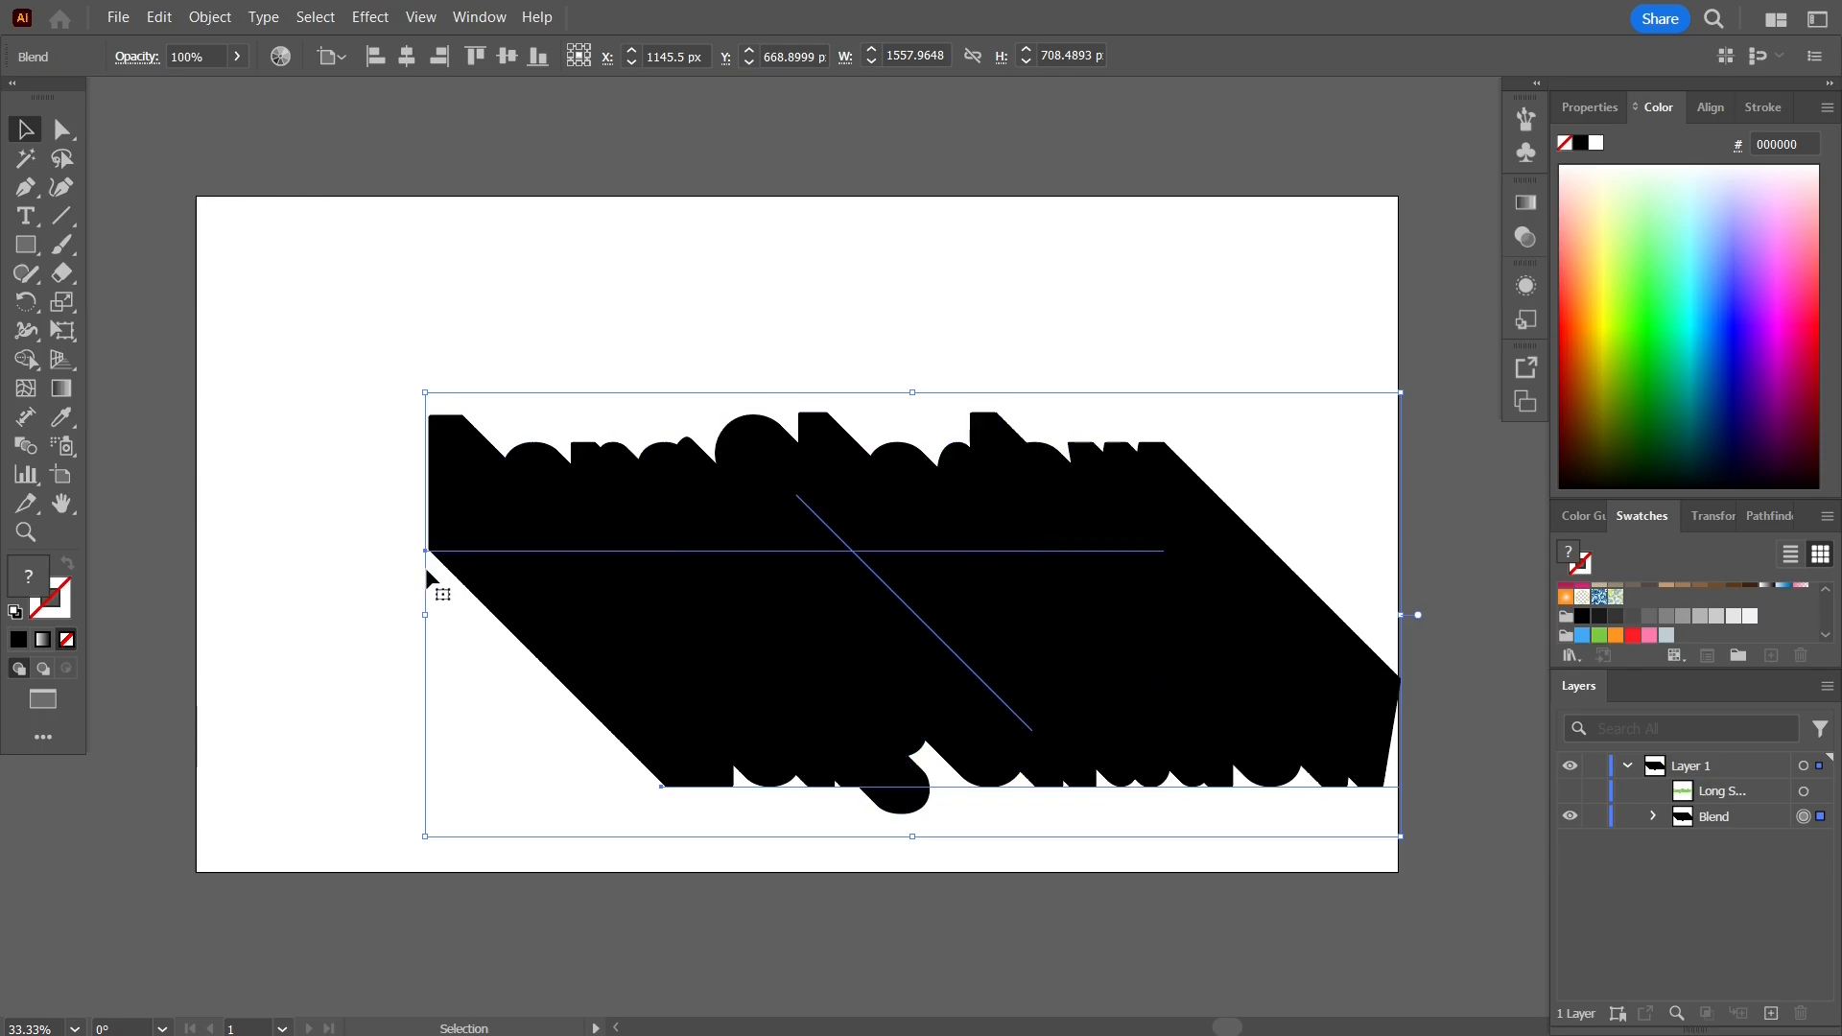
- Examine the blend's diagonal edge up close for smoothness and check which objects the blend contains
scroll(518, 641, up, 5)
scroll(518, 641, up, 7)
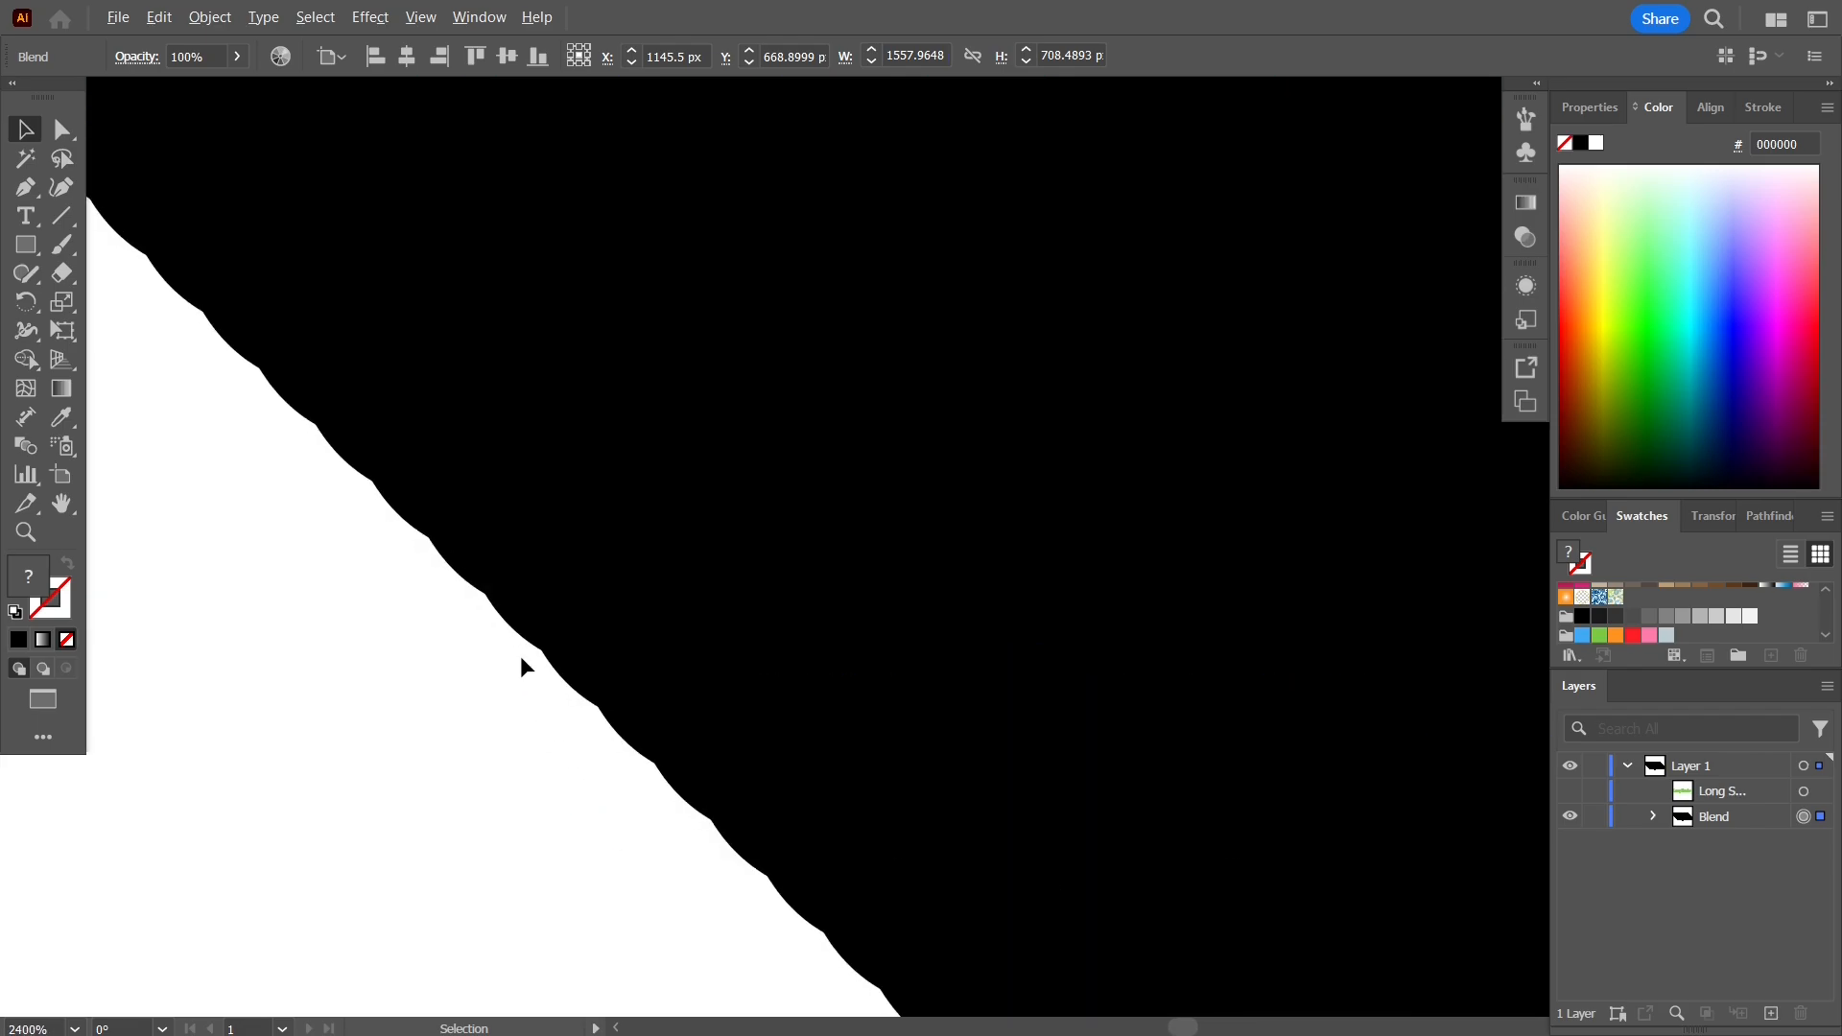
scroll(599, 746, down, 10)
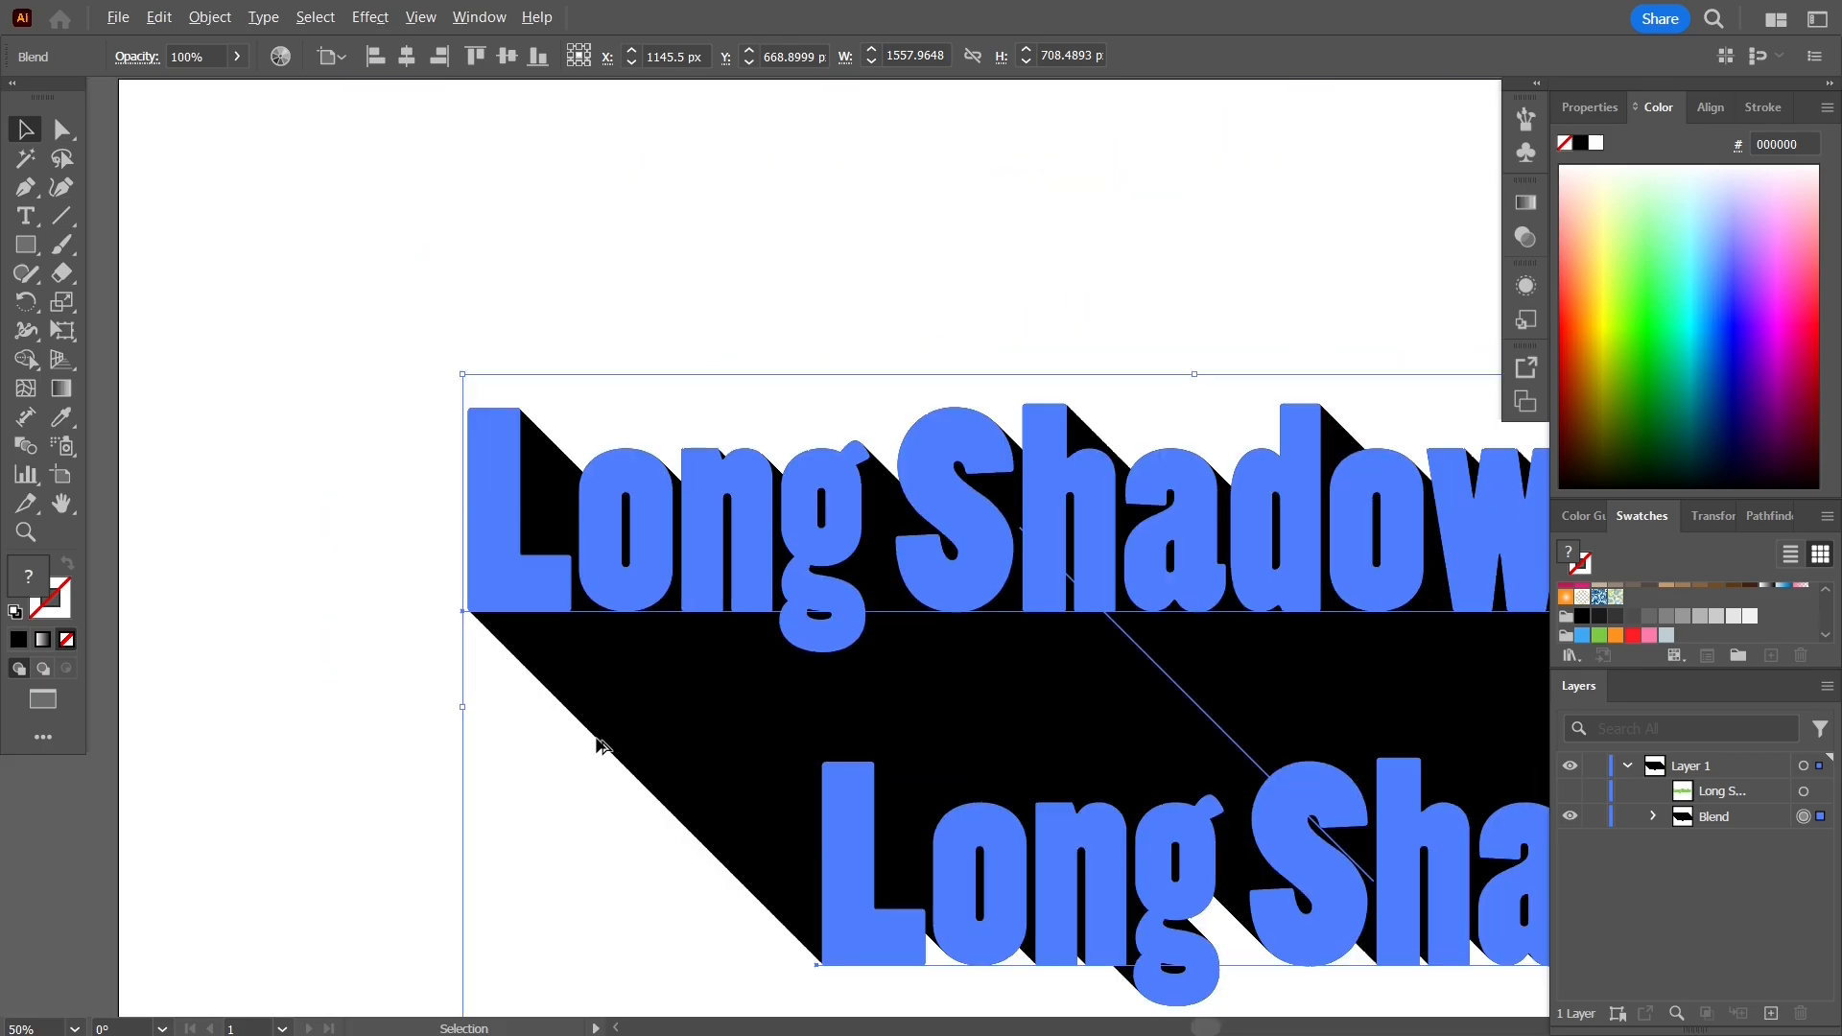
scroll(599, 746, down, 1)
drag(353, 669, 238, 539)
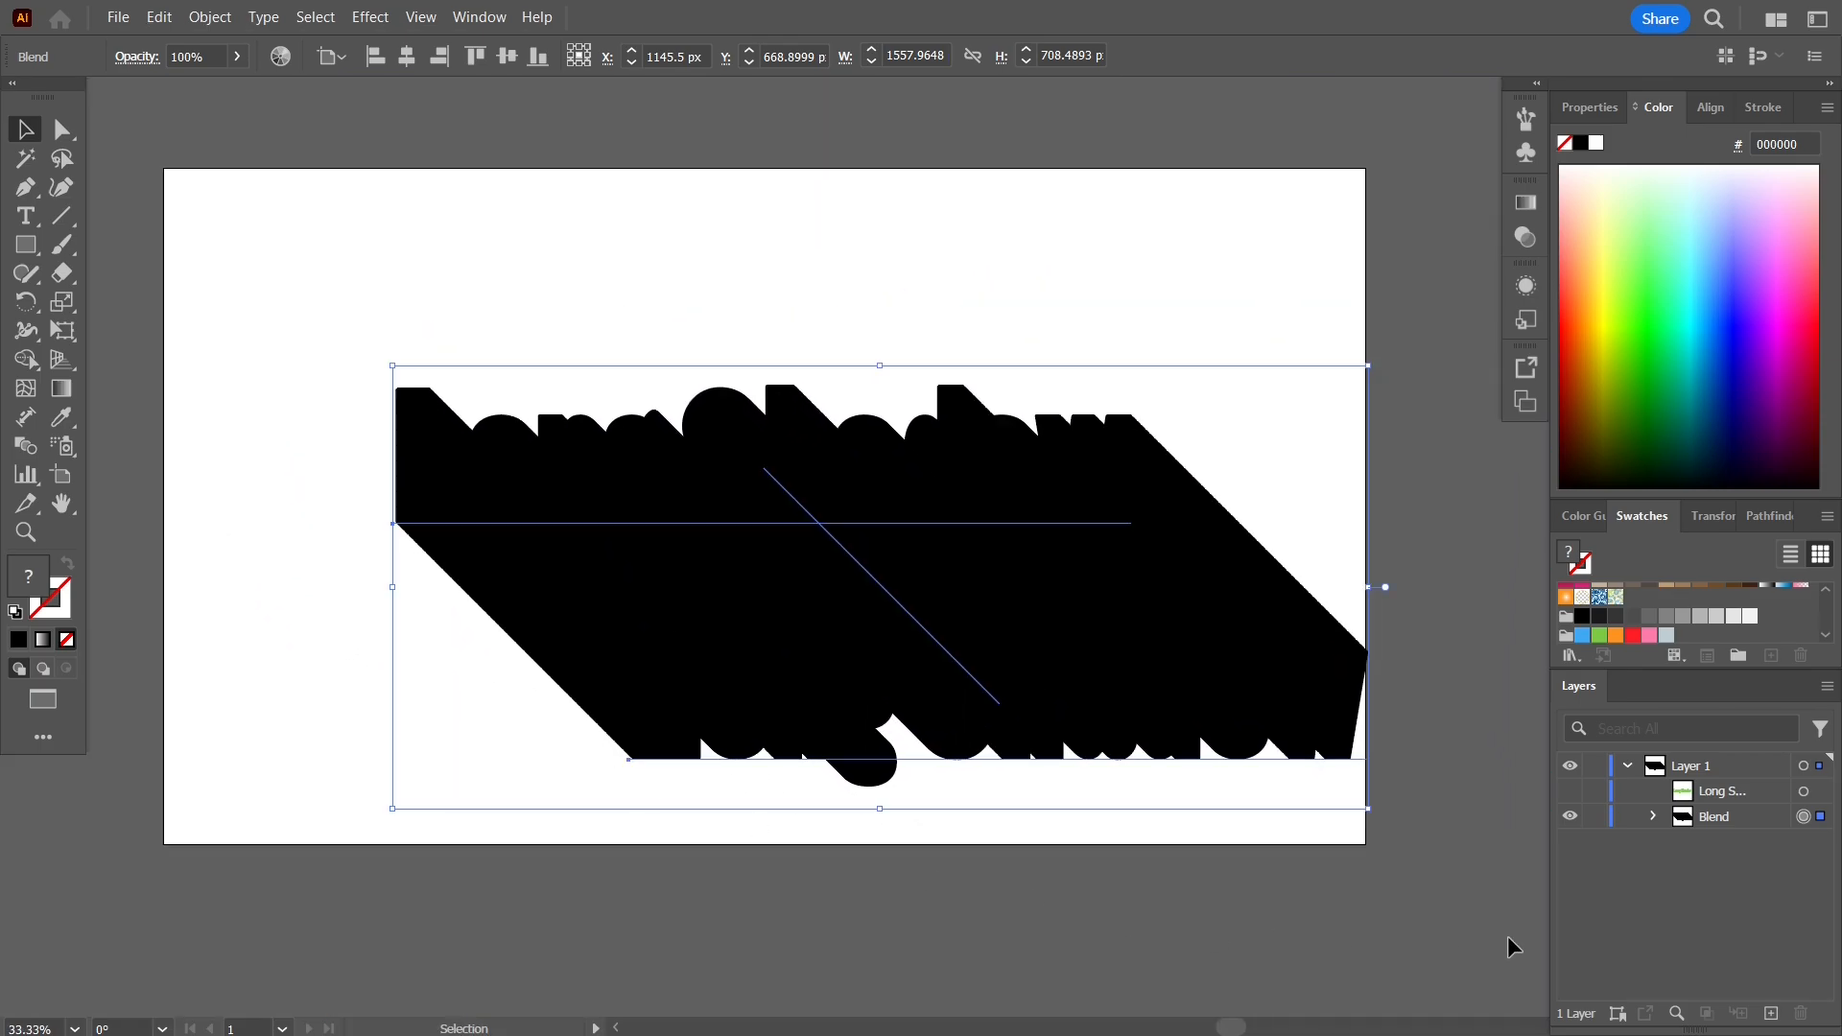
click(1655, 817)
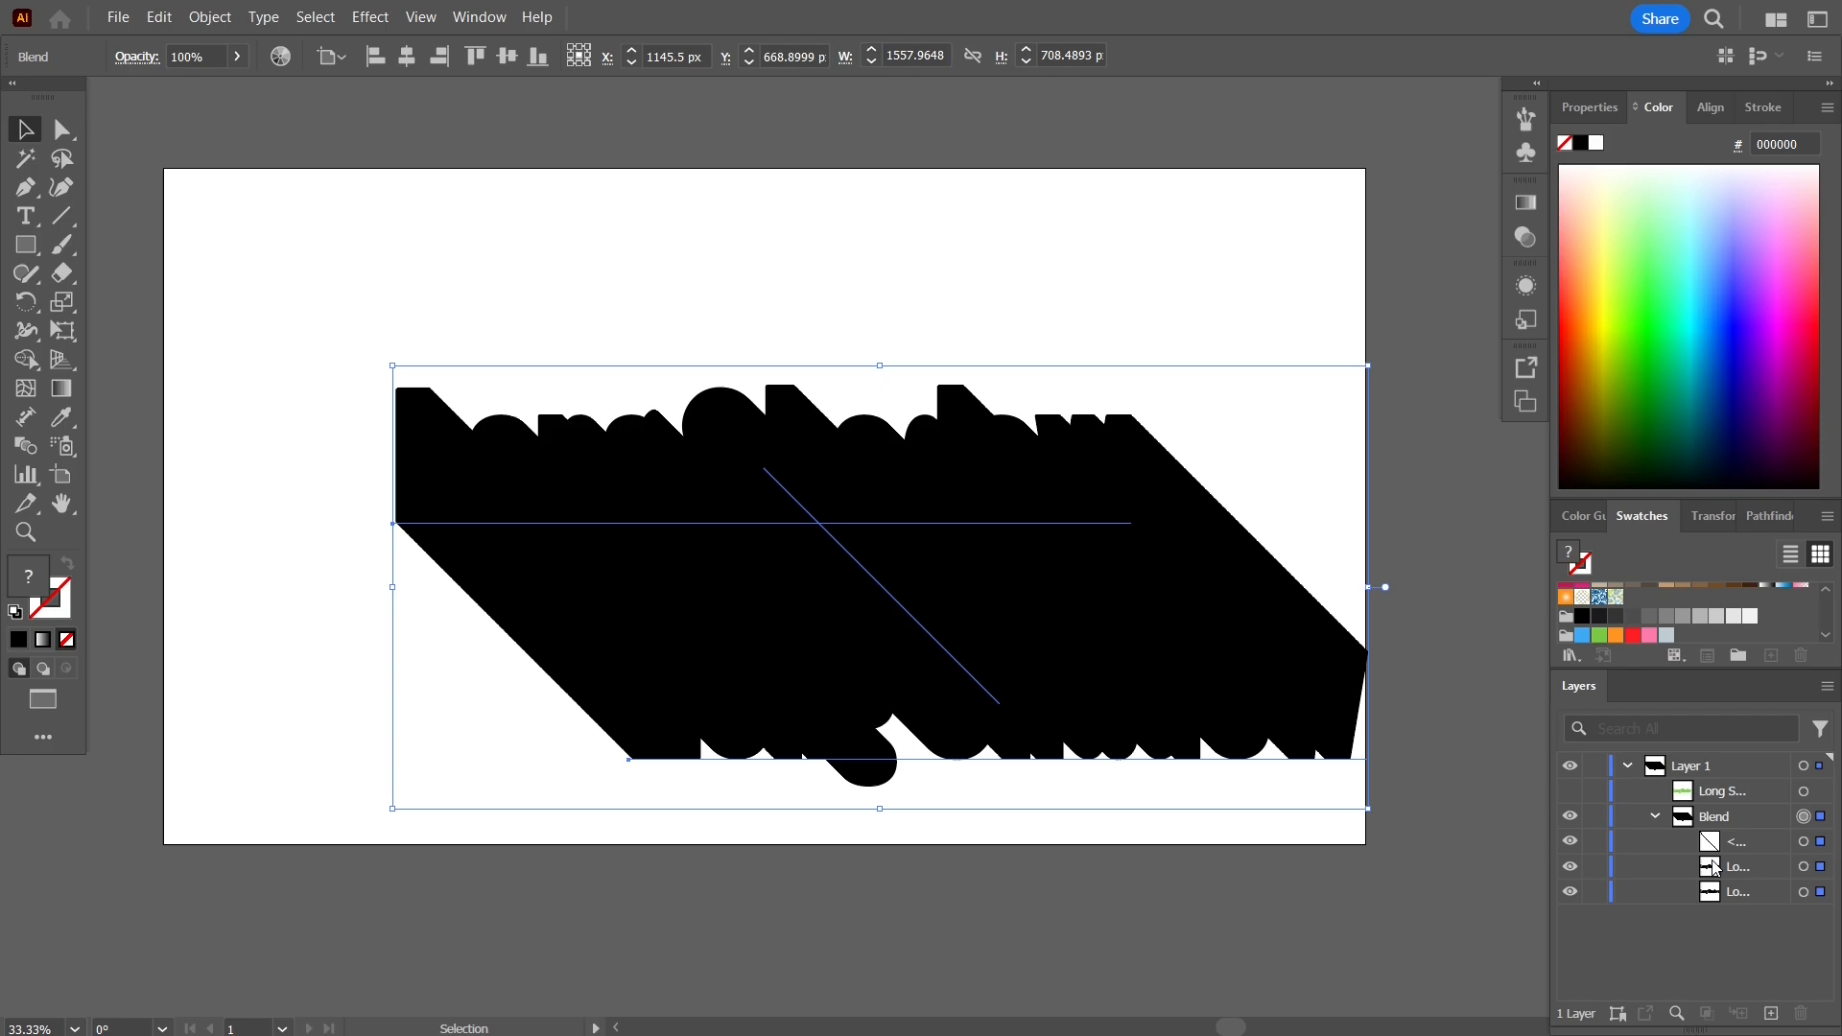
click(1653, 816)
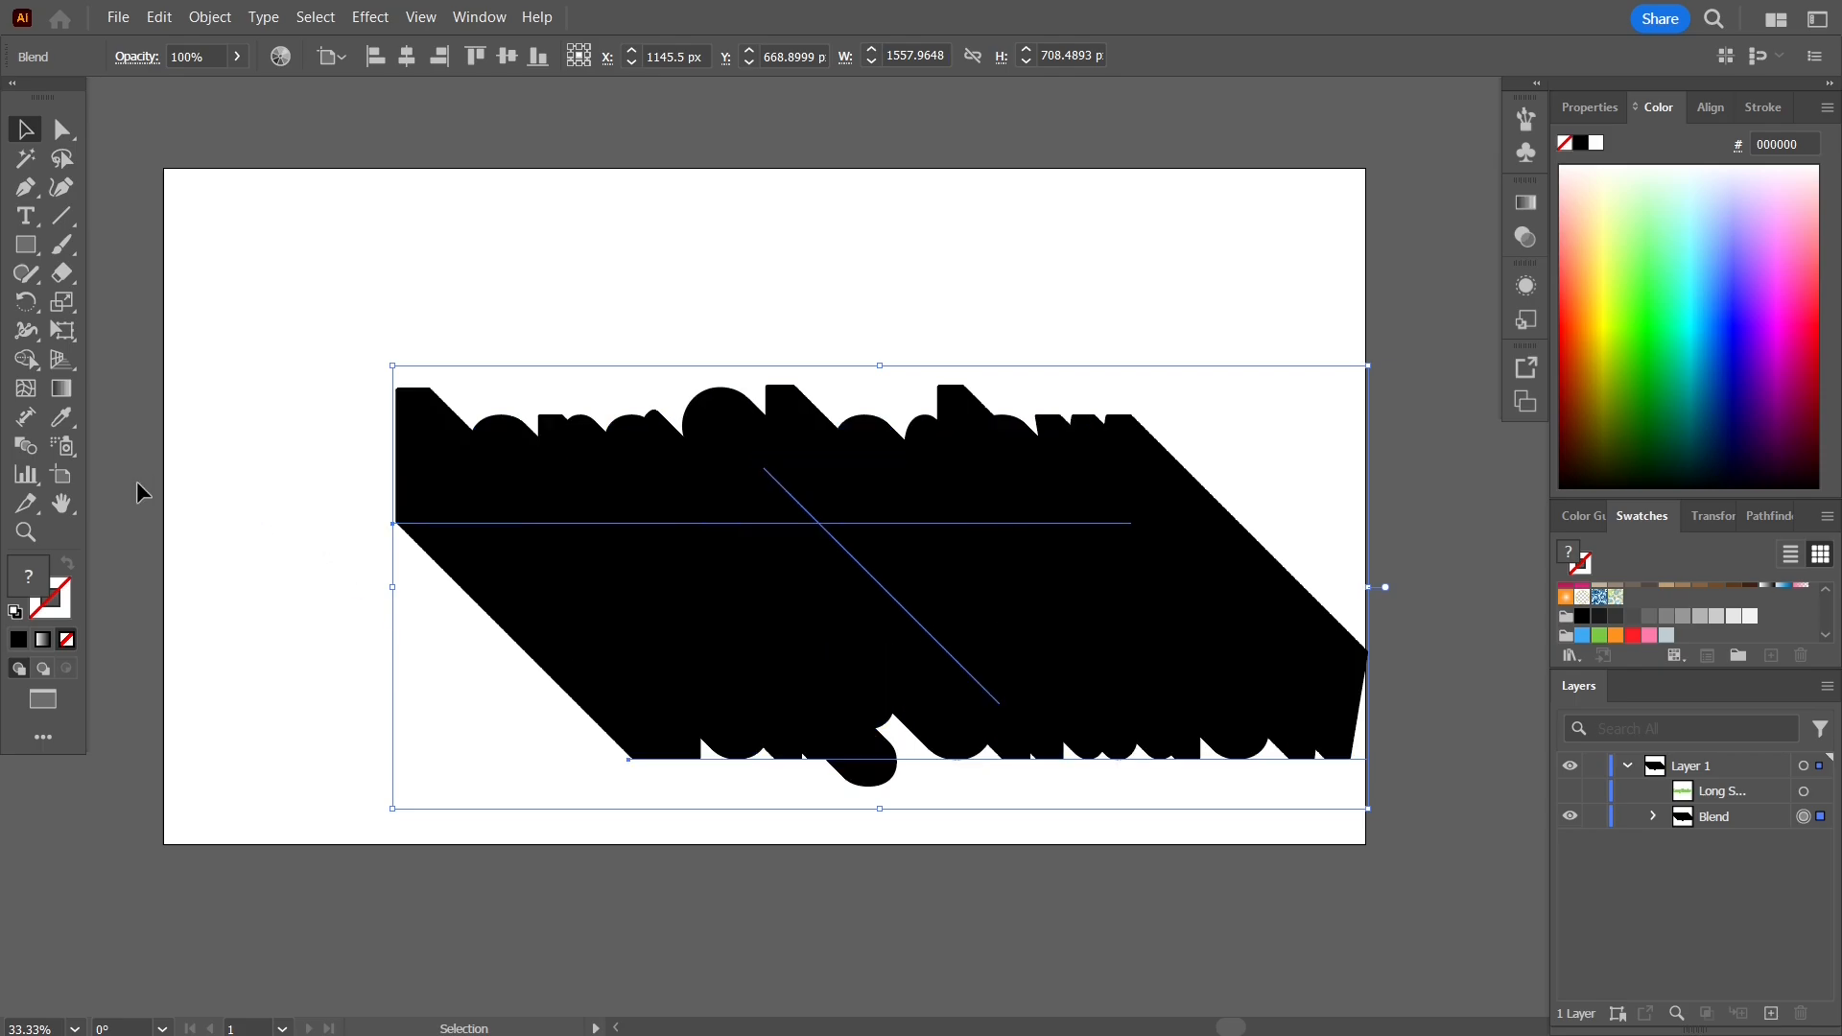
- Show the hidden green Long Shadow text above the blended shadow and clear the selection
scroll(136, 481, down, 1)
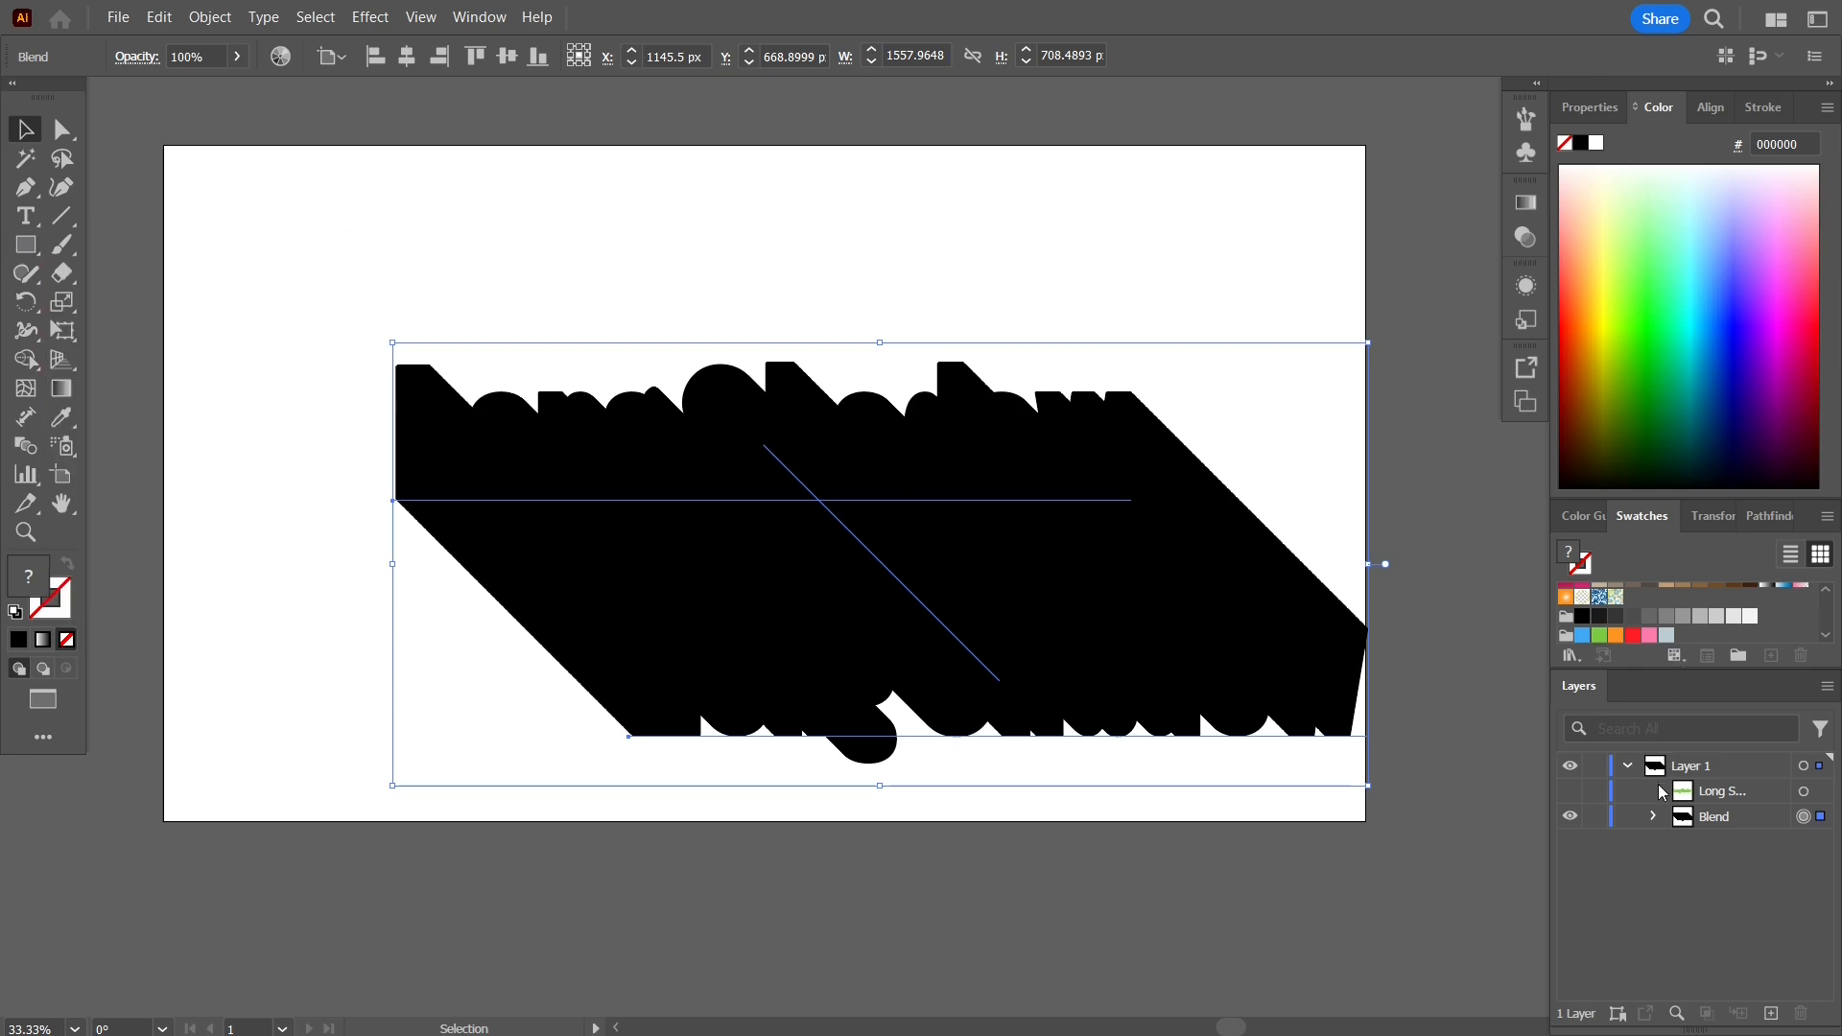
click(1569, 791)
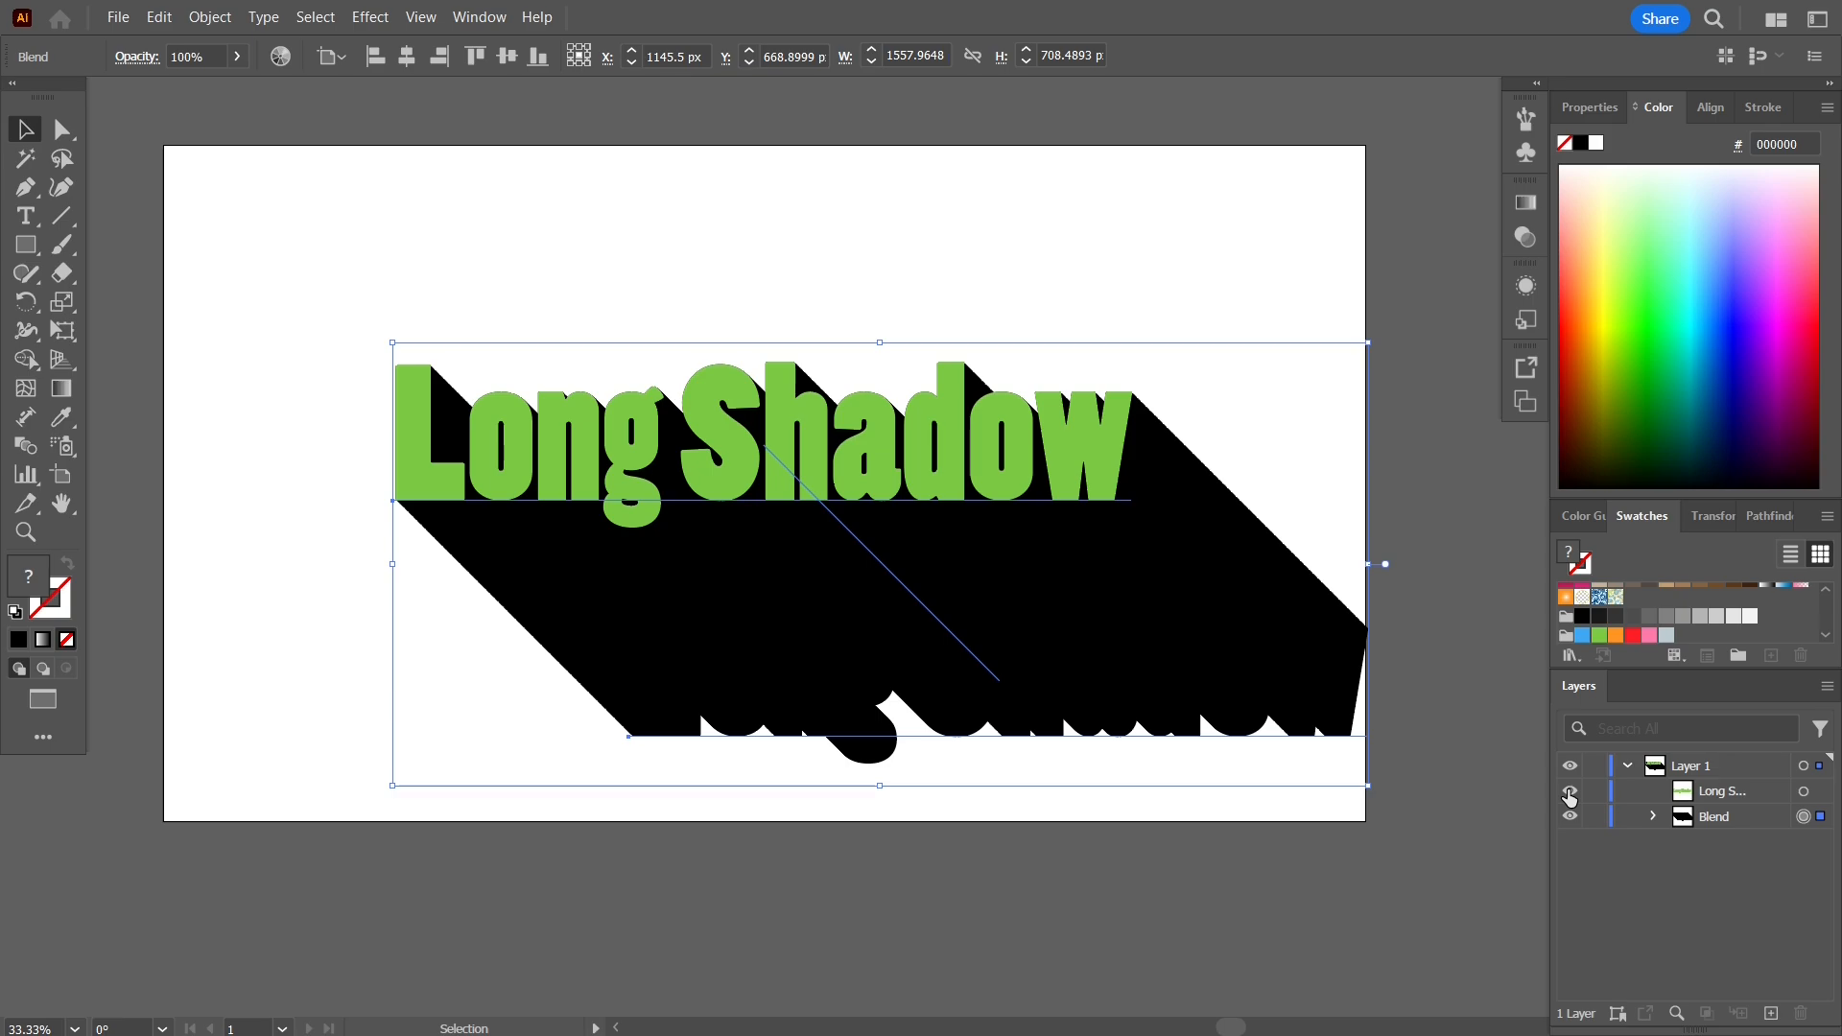
click(1043, 920)
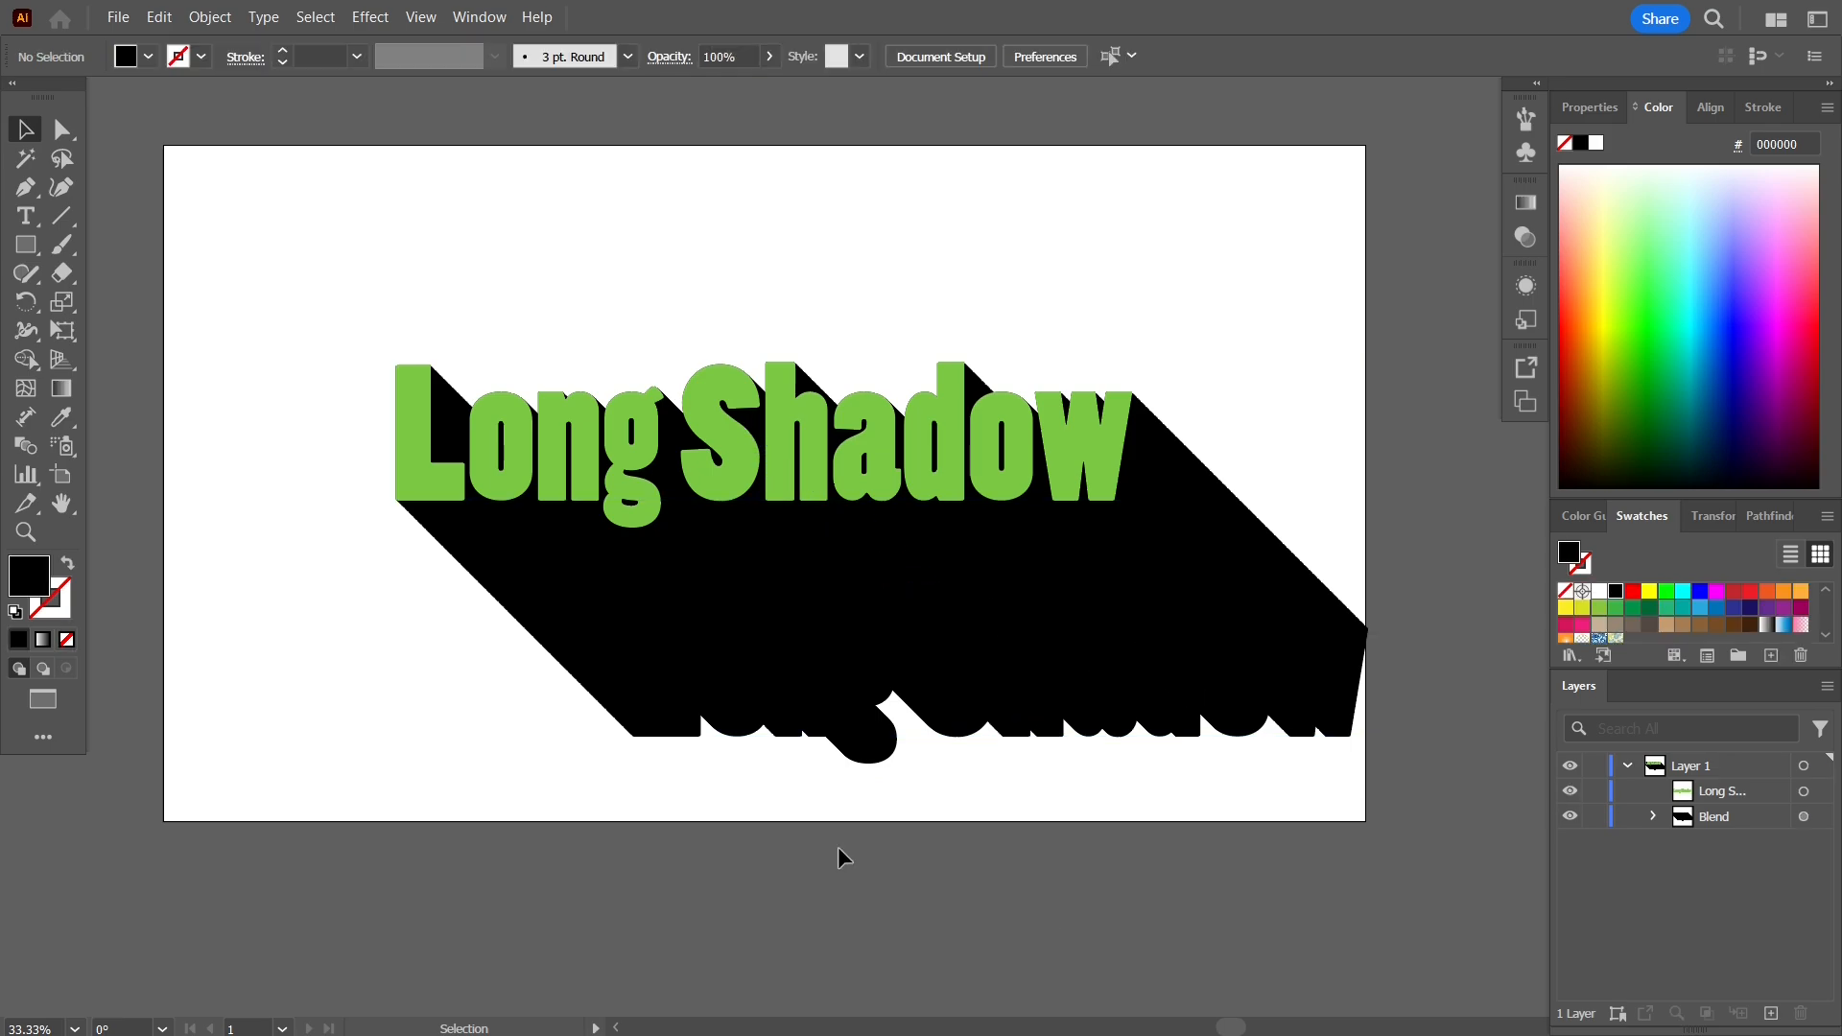
- Draw a wide rectangle over the text and the shadow's upper part, fill it with brown 736357 and send it to the back
click(21, 246)
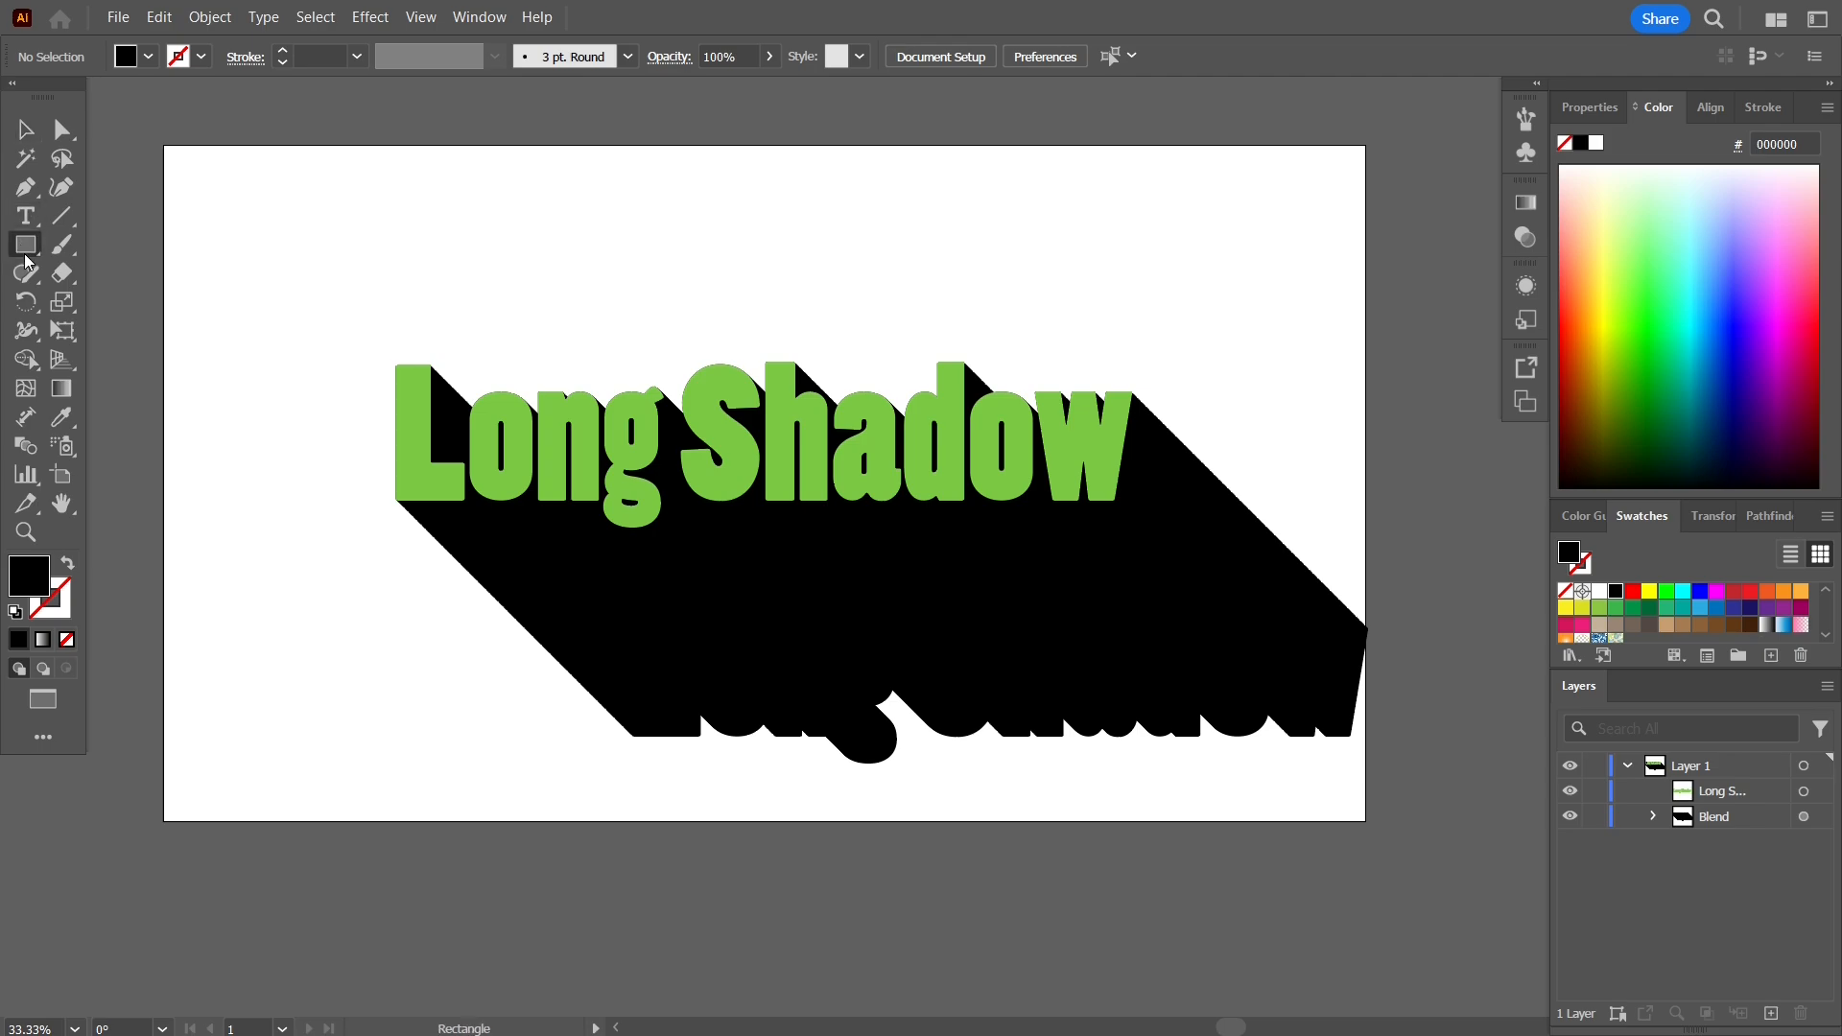
drag(283, 265, 1343, 627)
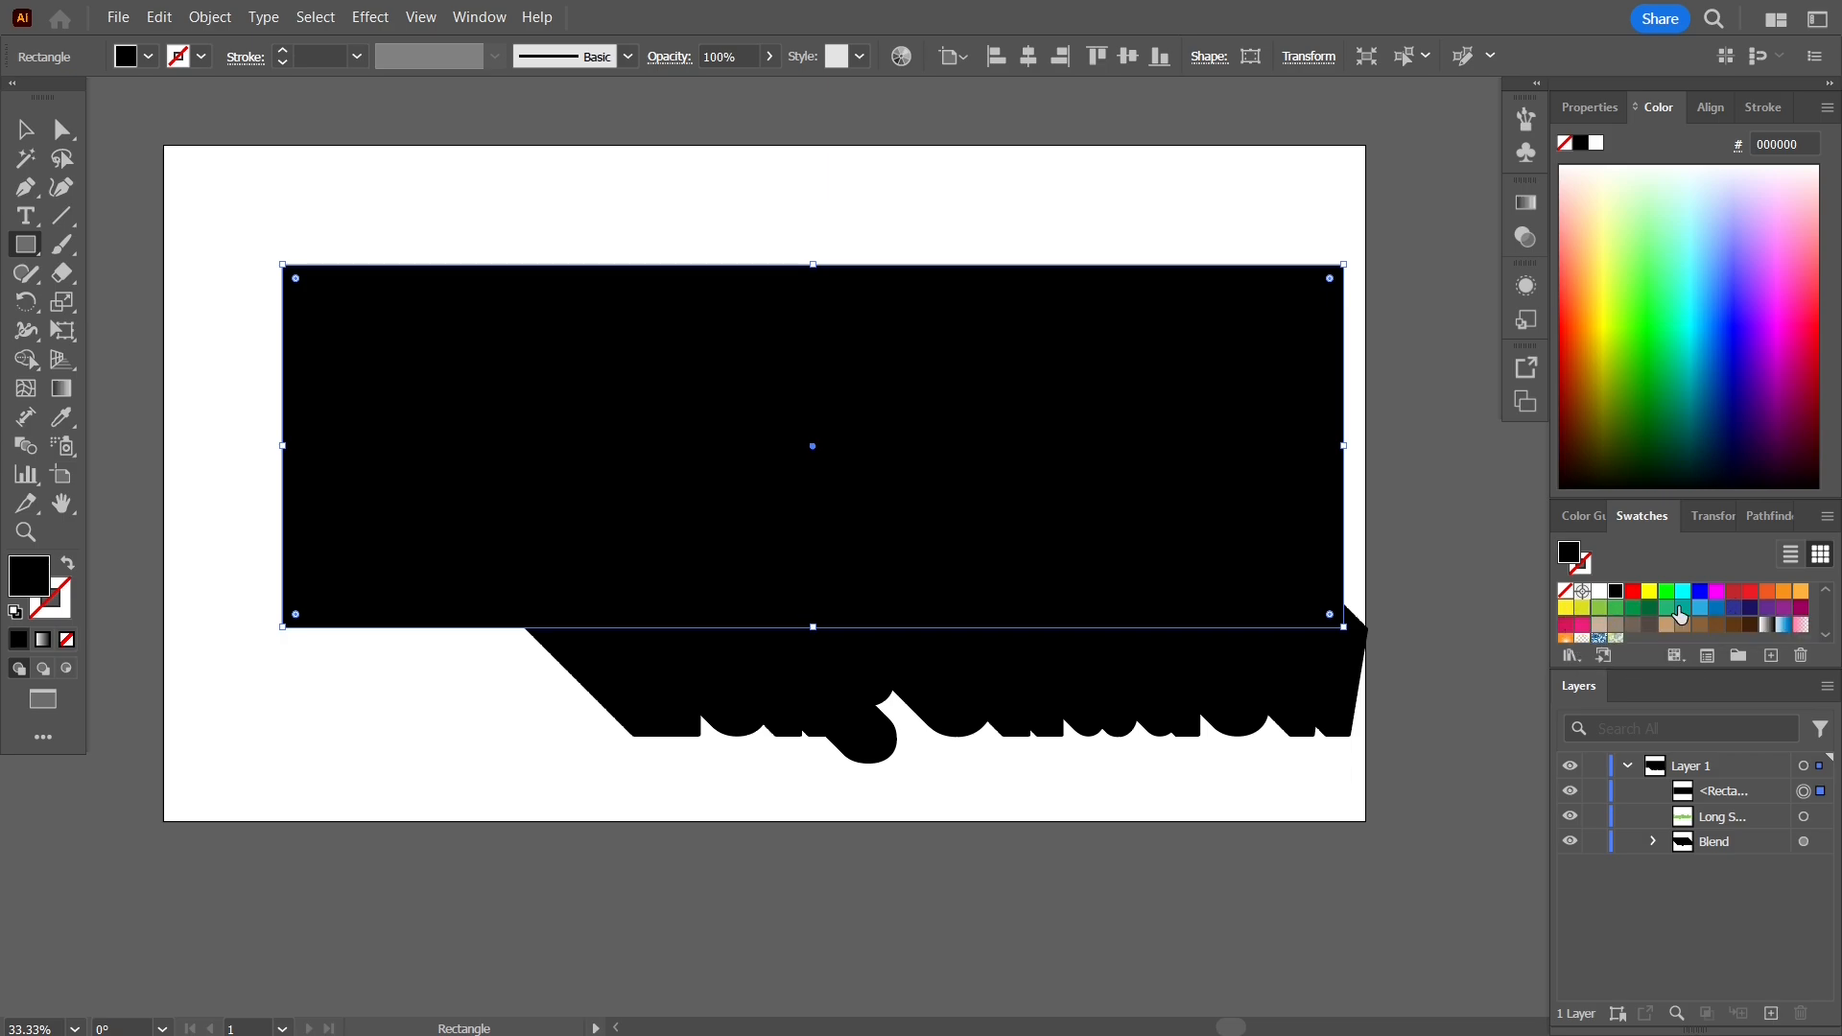
click(1630, 625)
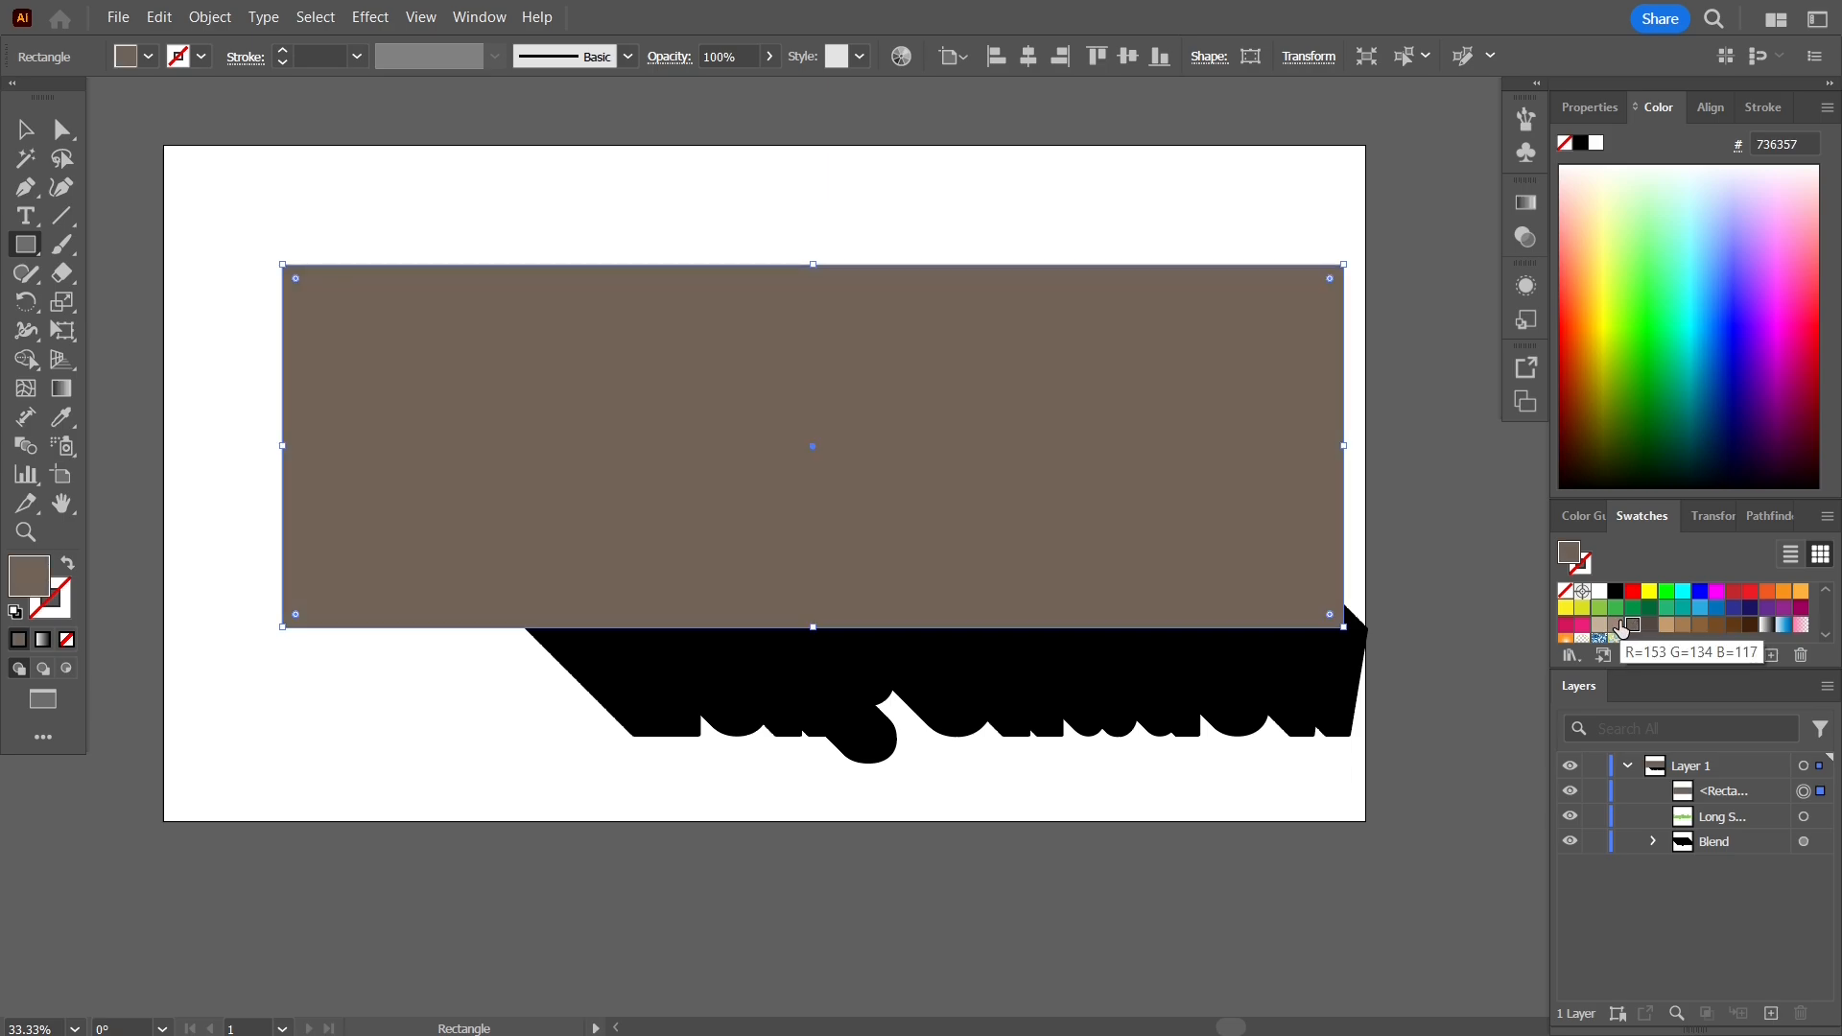
key(ctrl+shift+bracketleft)
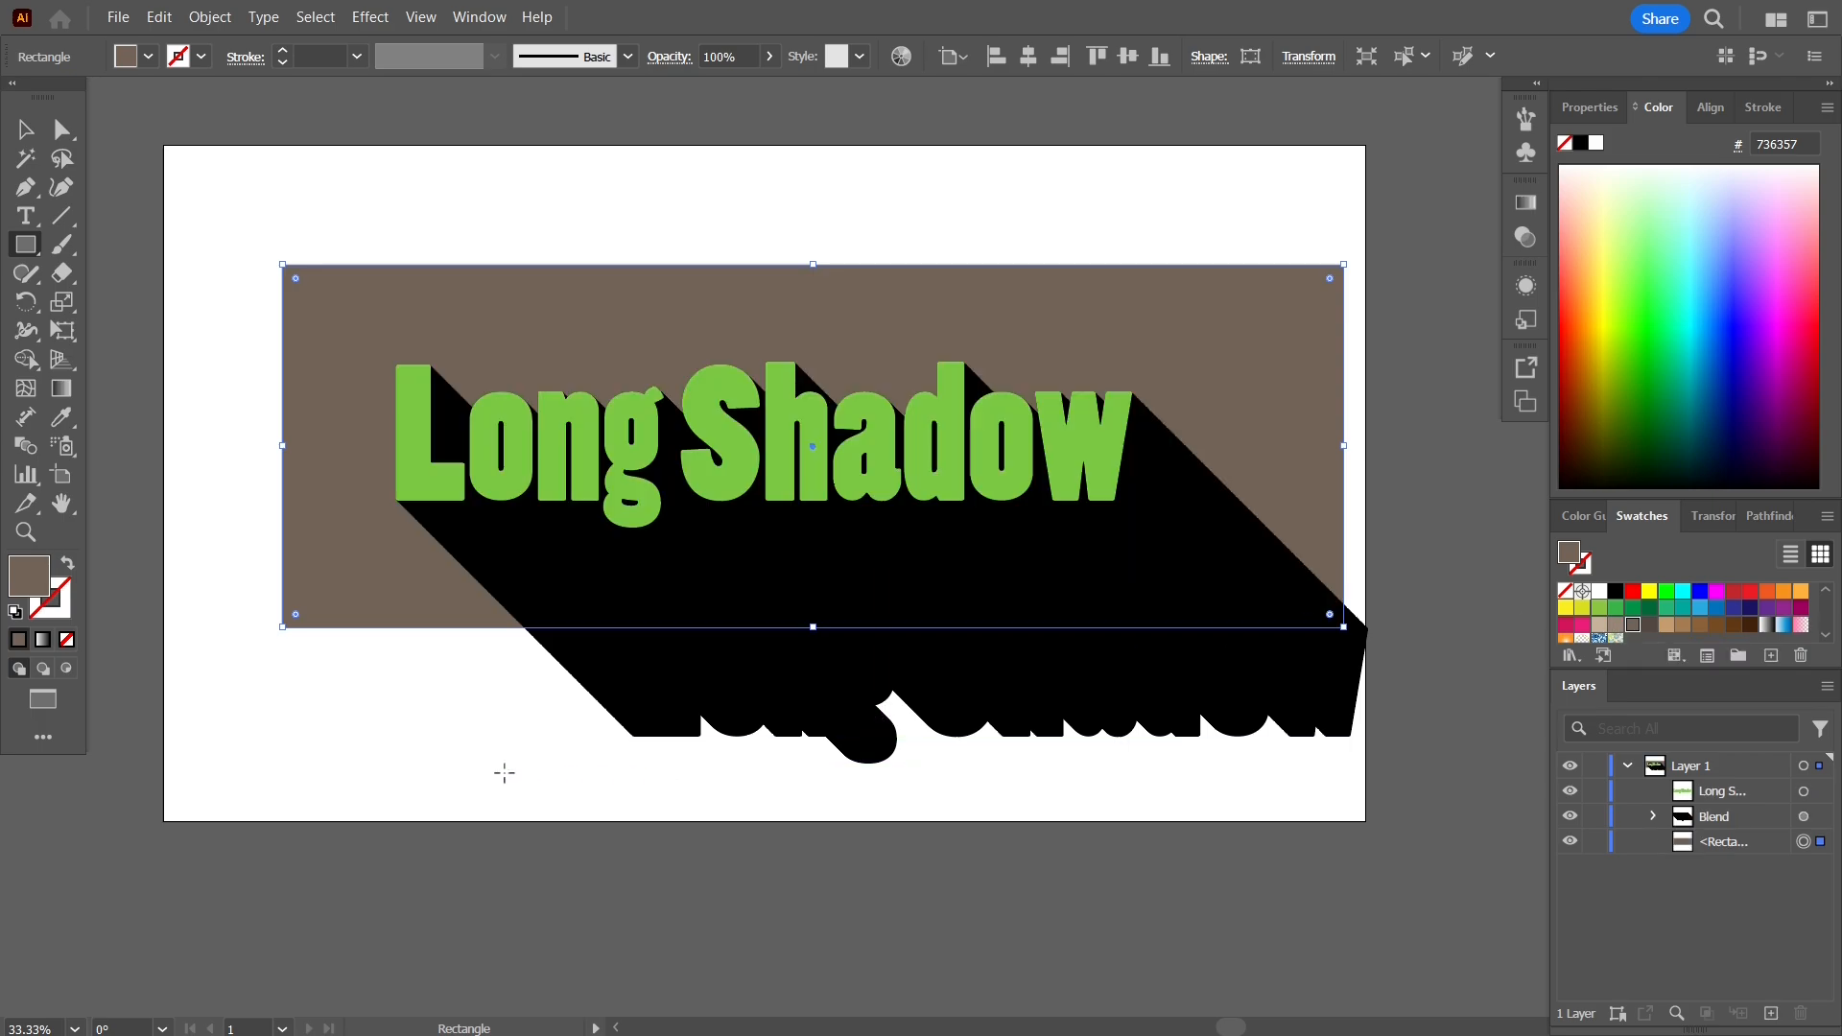
- Try to use the Shape Builder on the shadow blend together with the brown rectangle
click(21, 132)
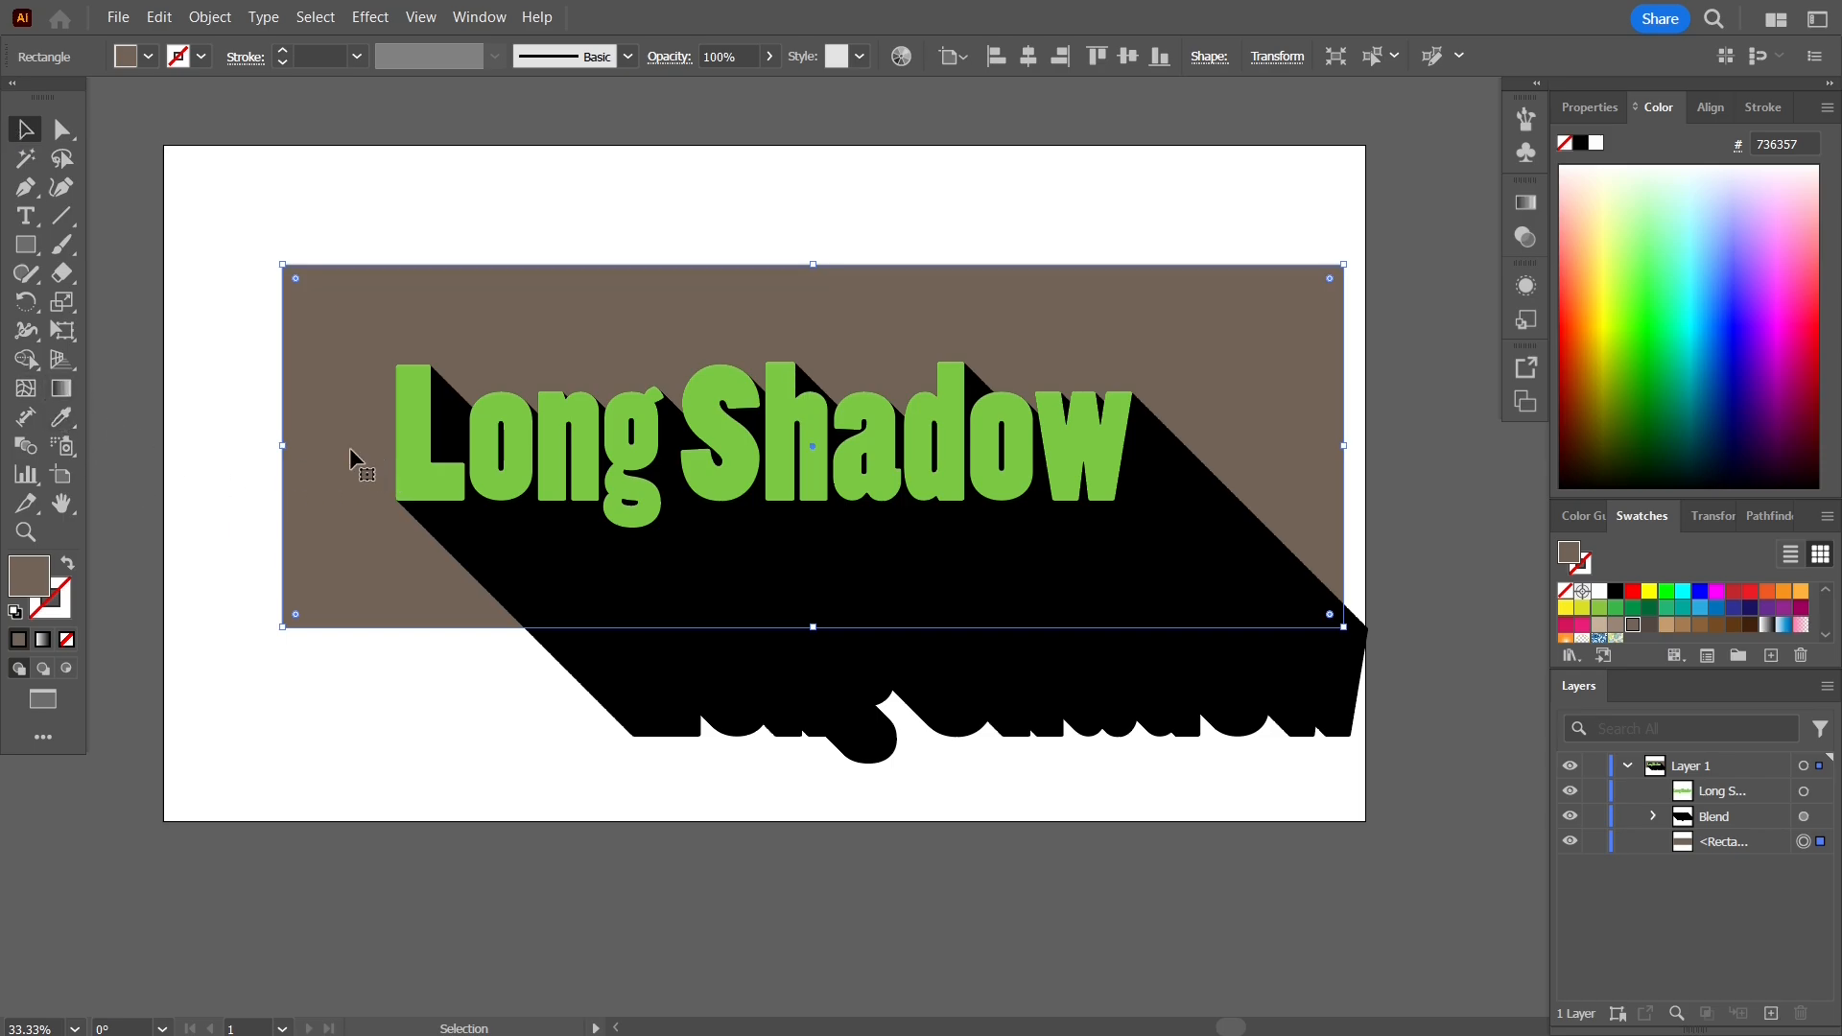
click(473, 573)
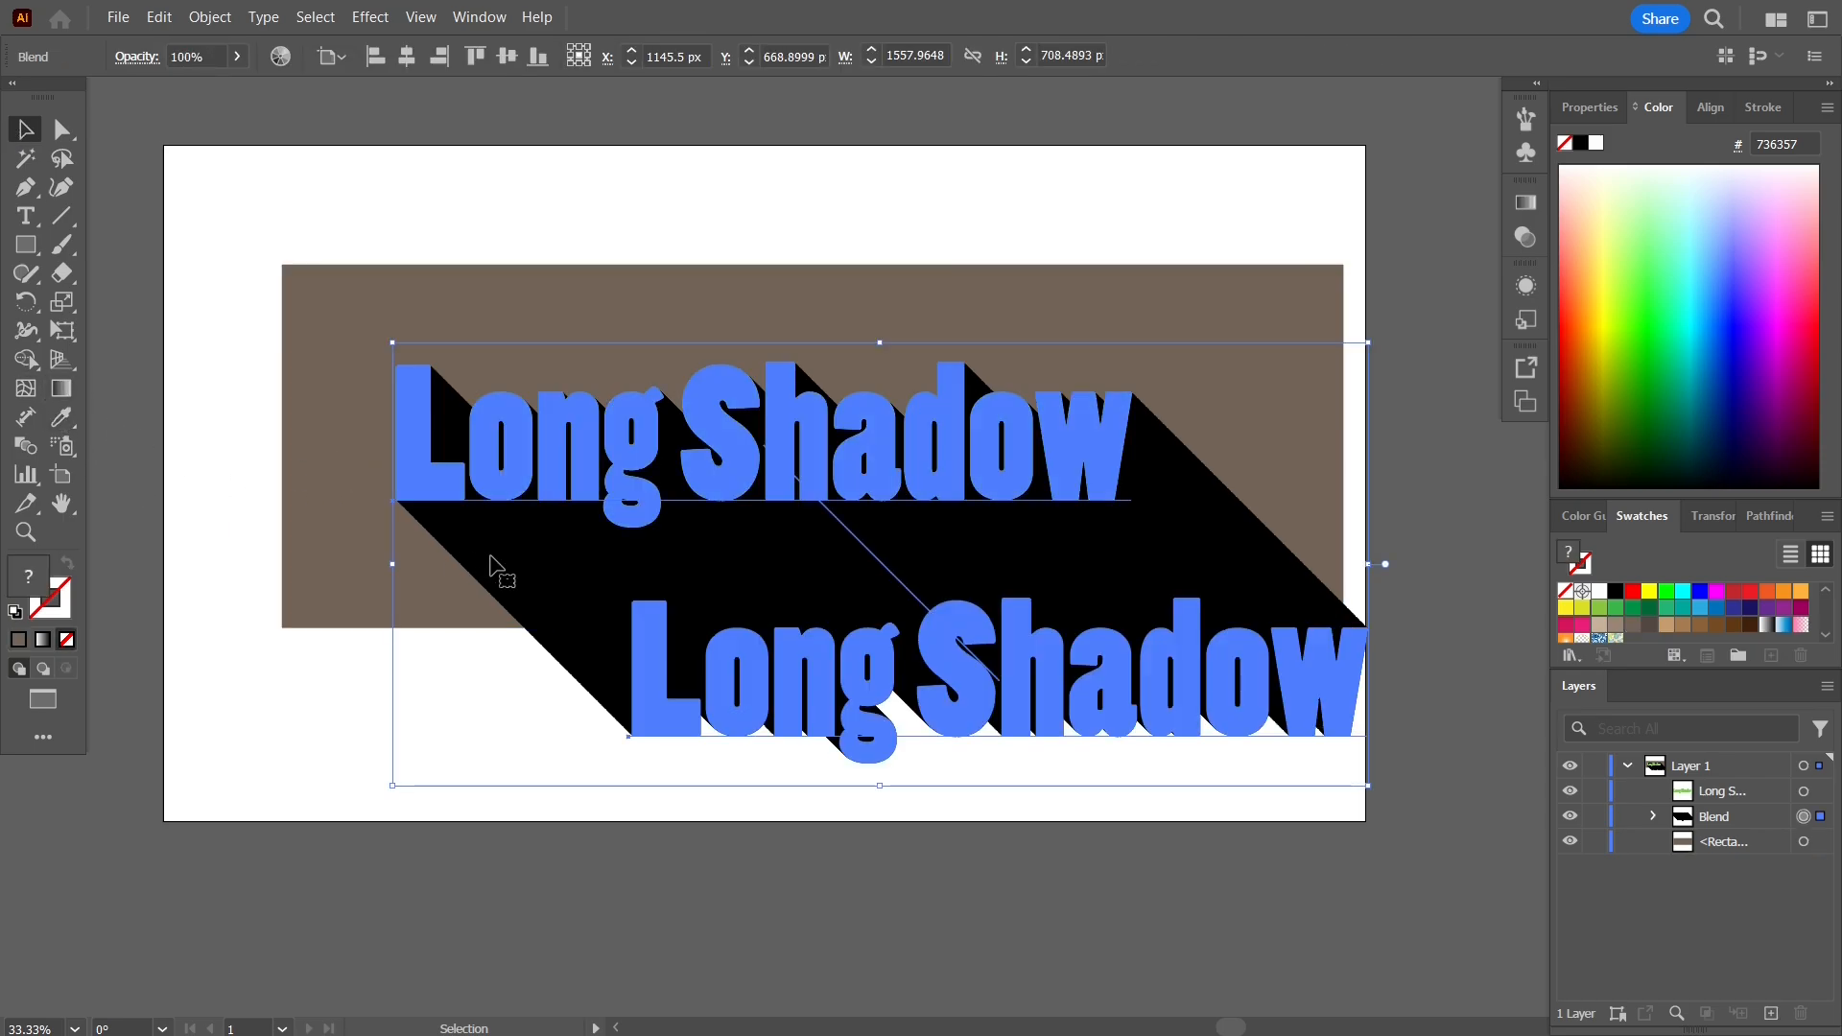
shift+click(304, 560)
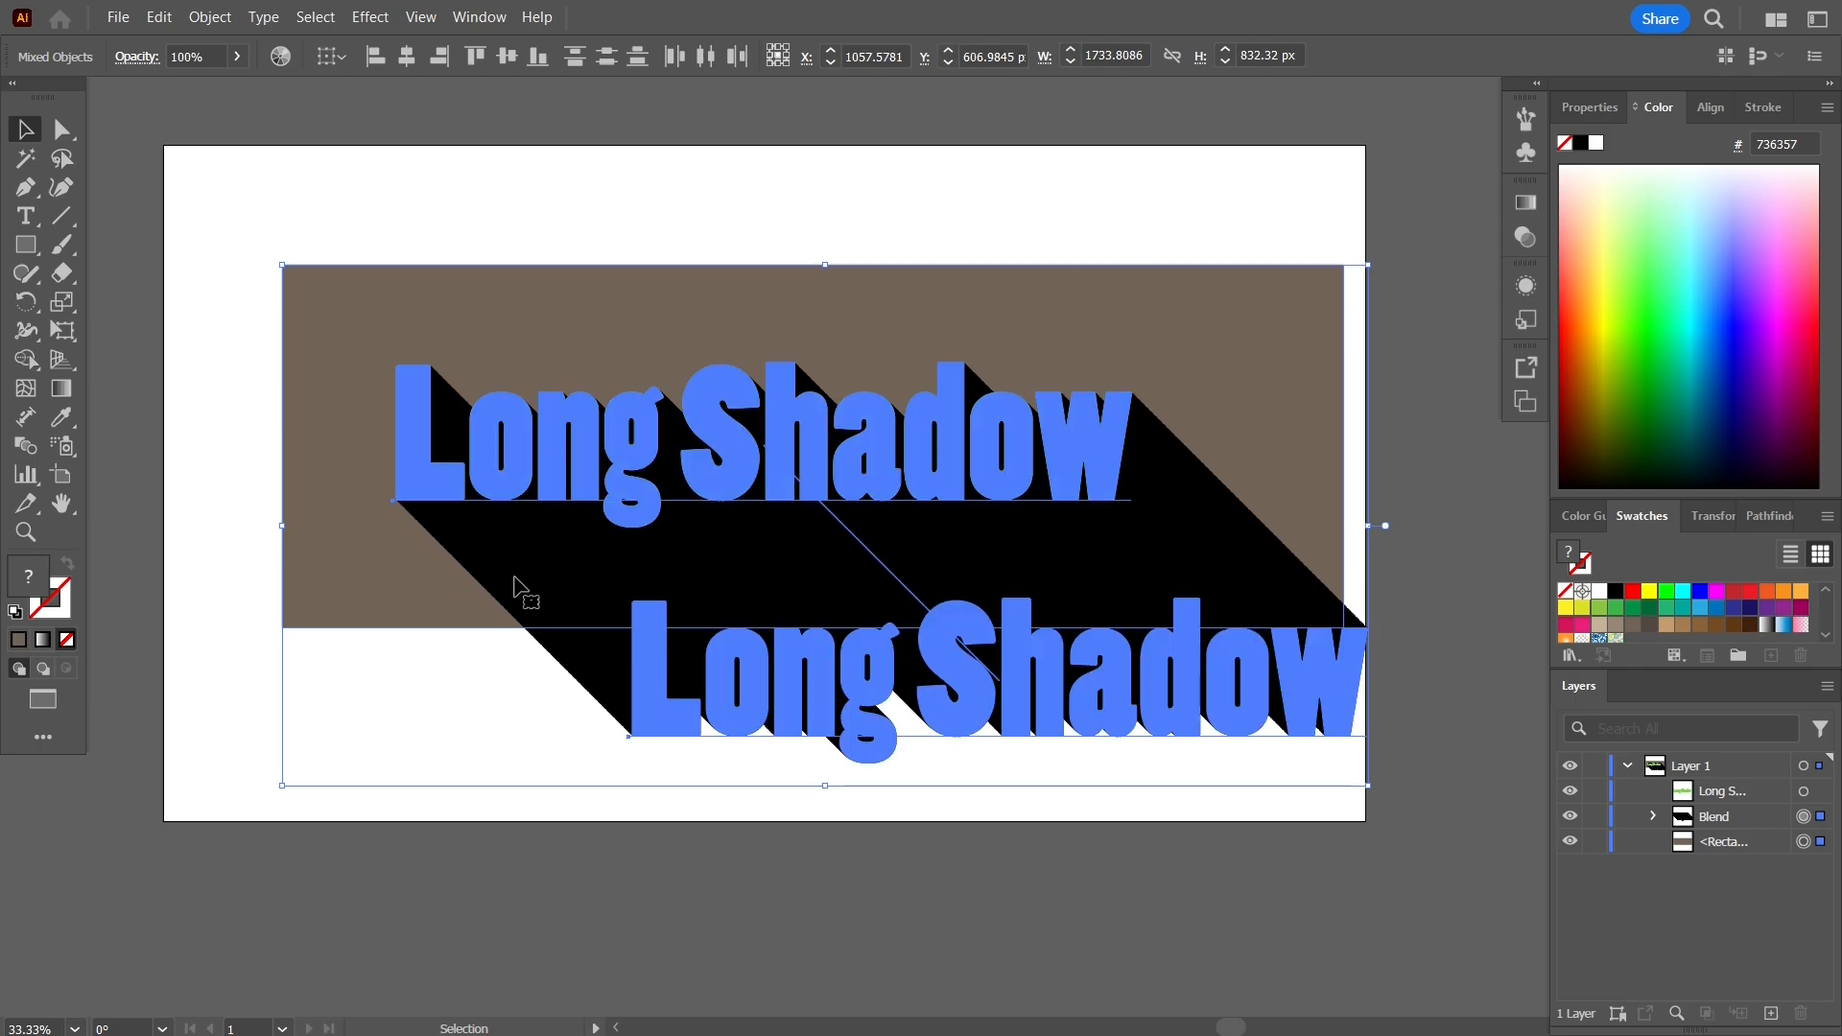
click(26, 359)
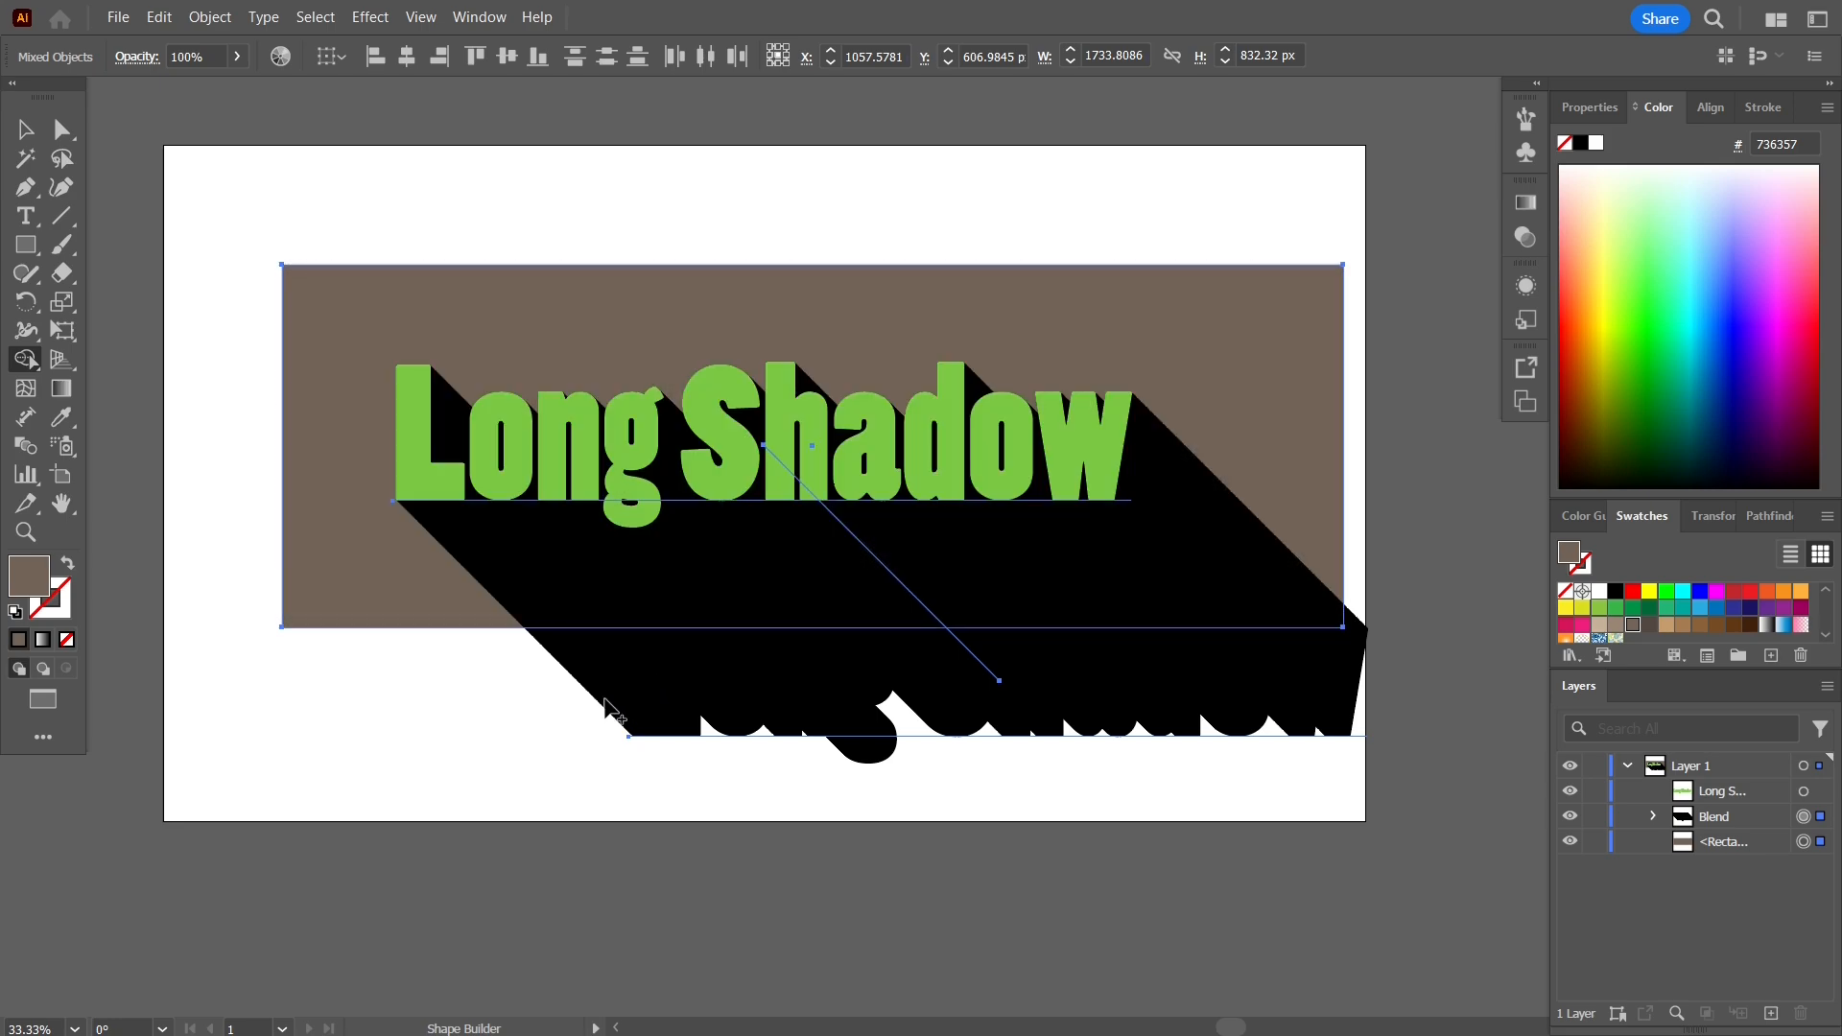
click(21, 128)
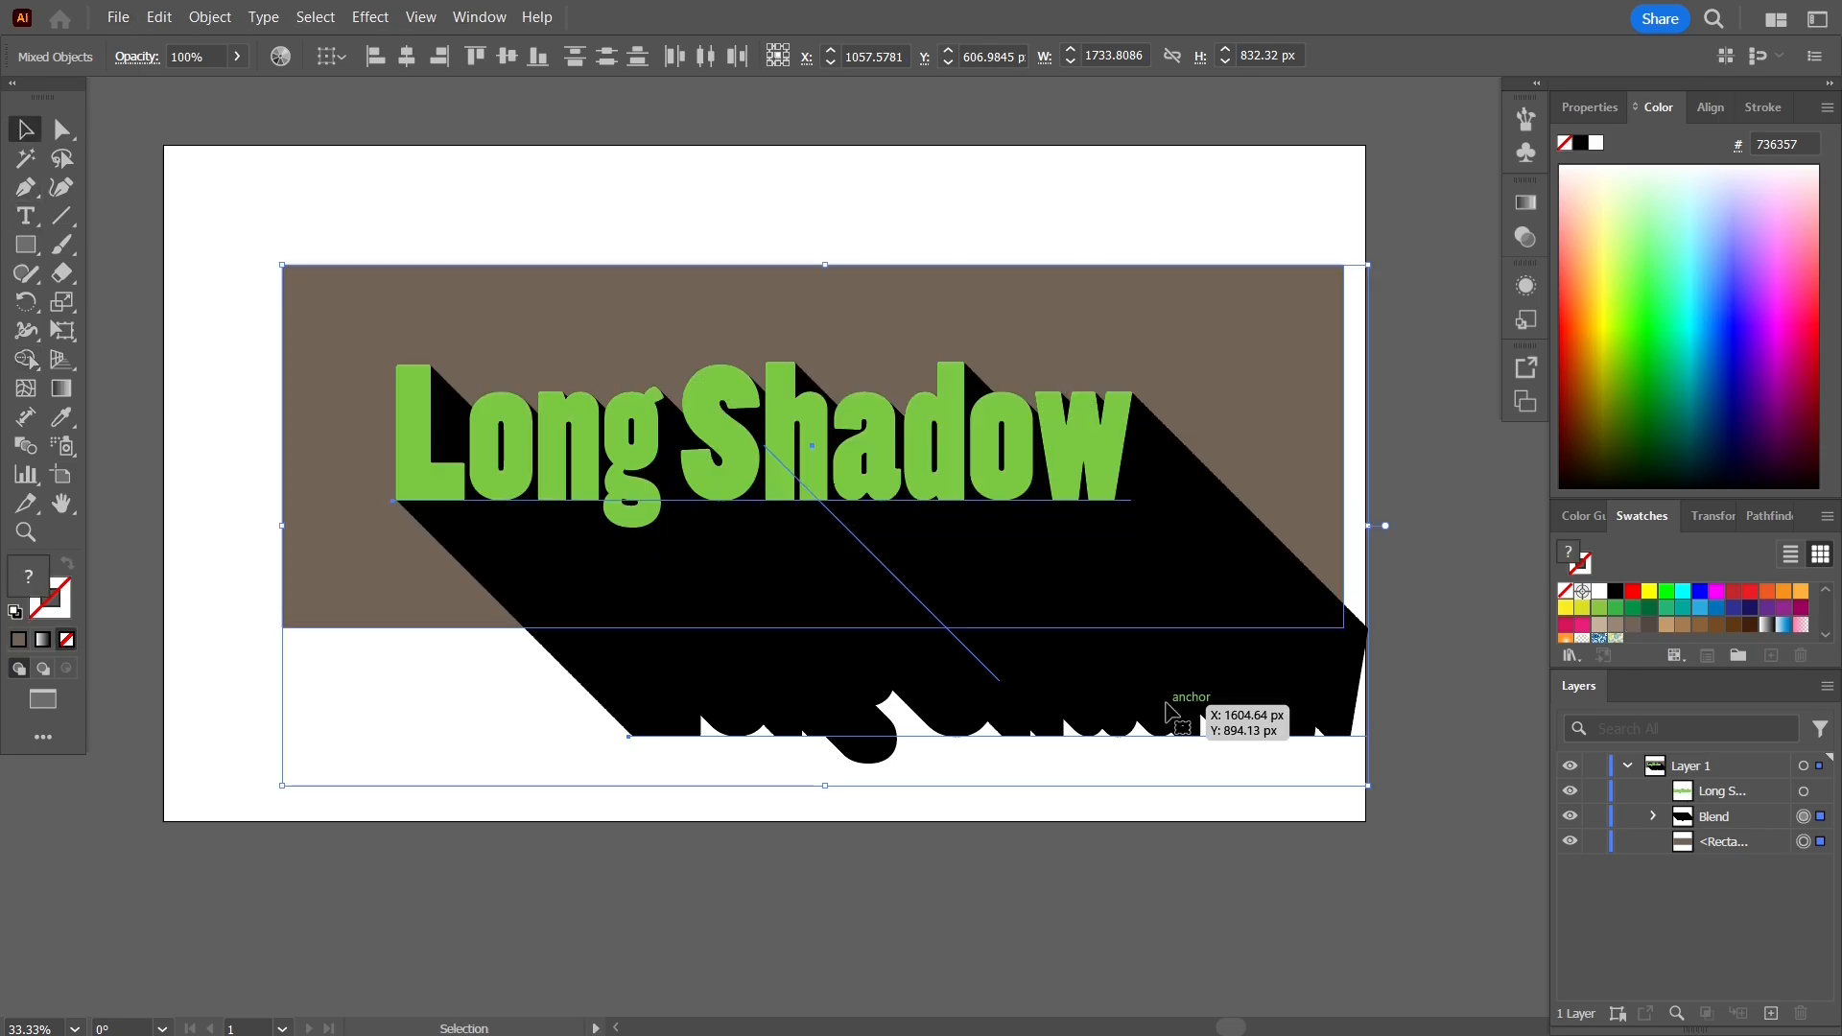
- Select the shadow blend by itself and check which commands are available for it
click(1164, 703)
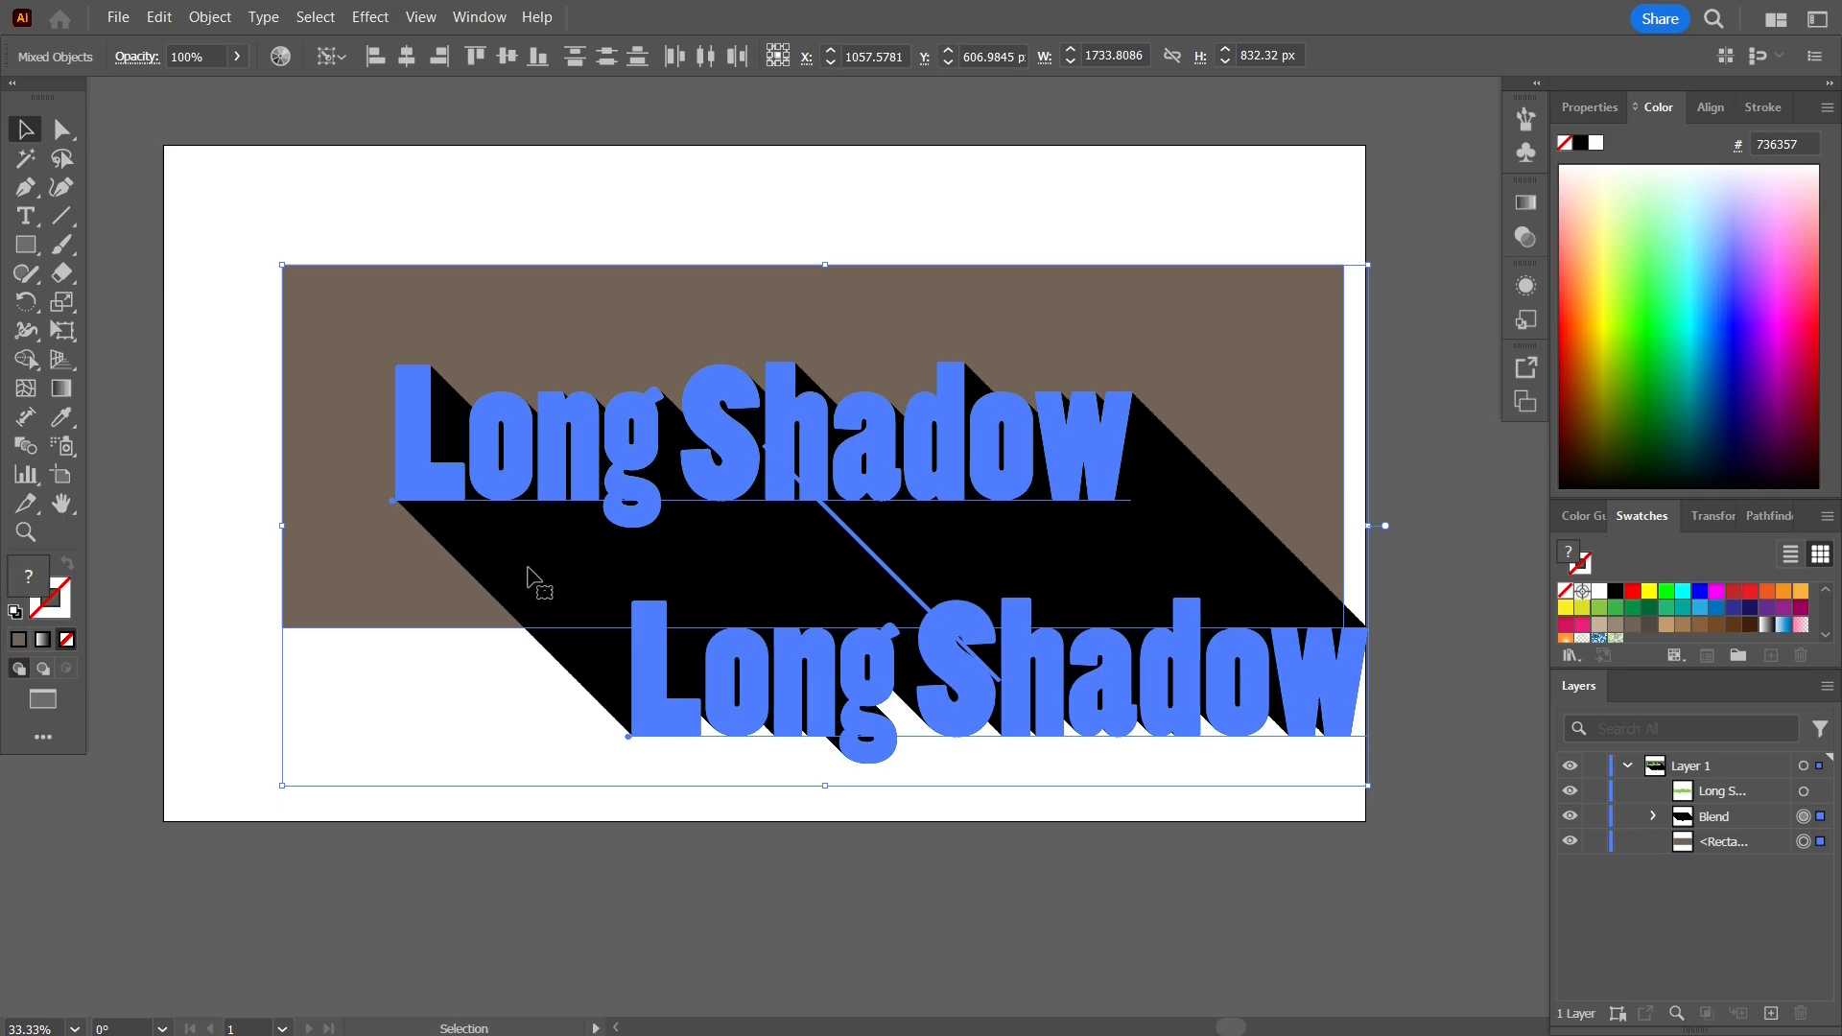
click(222, 583)
click(618, 587)
right_click(746, 575)
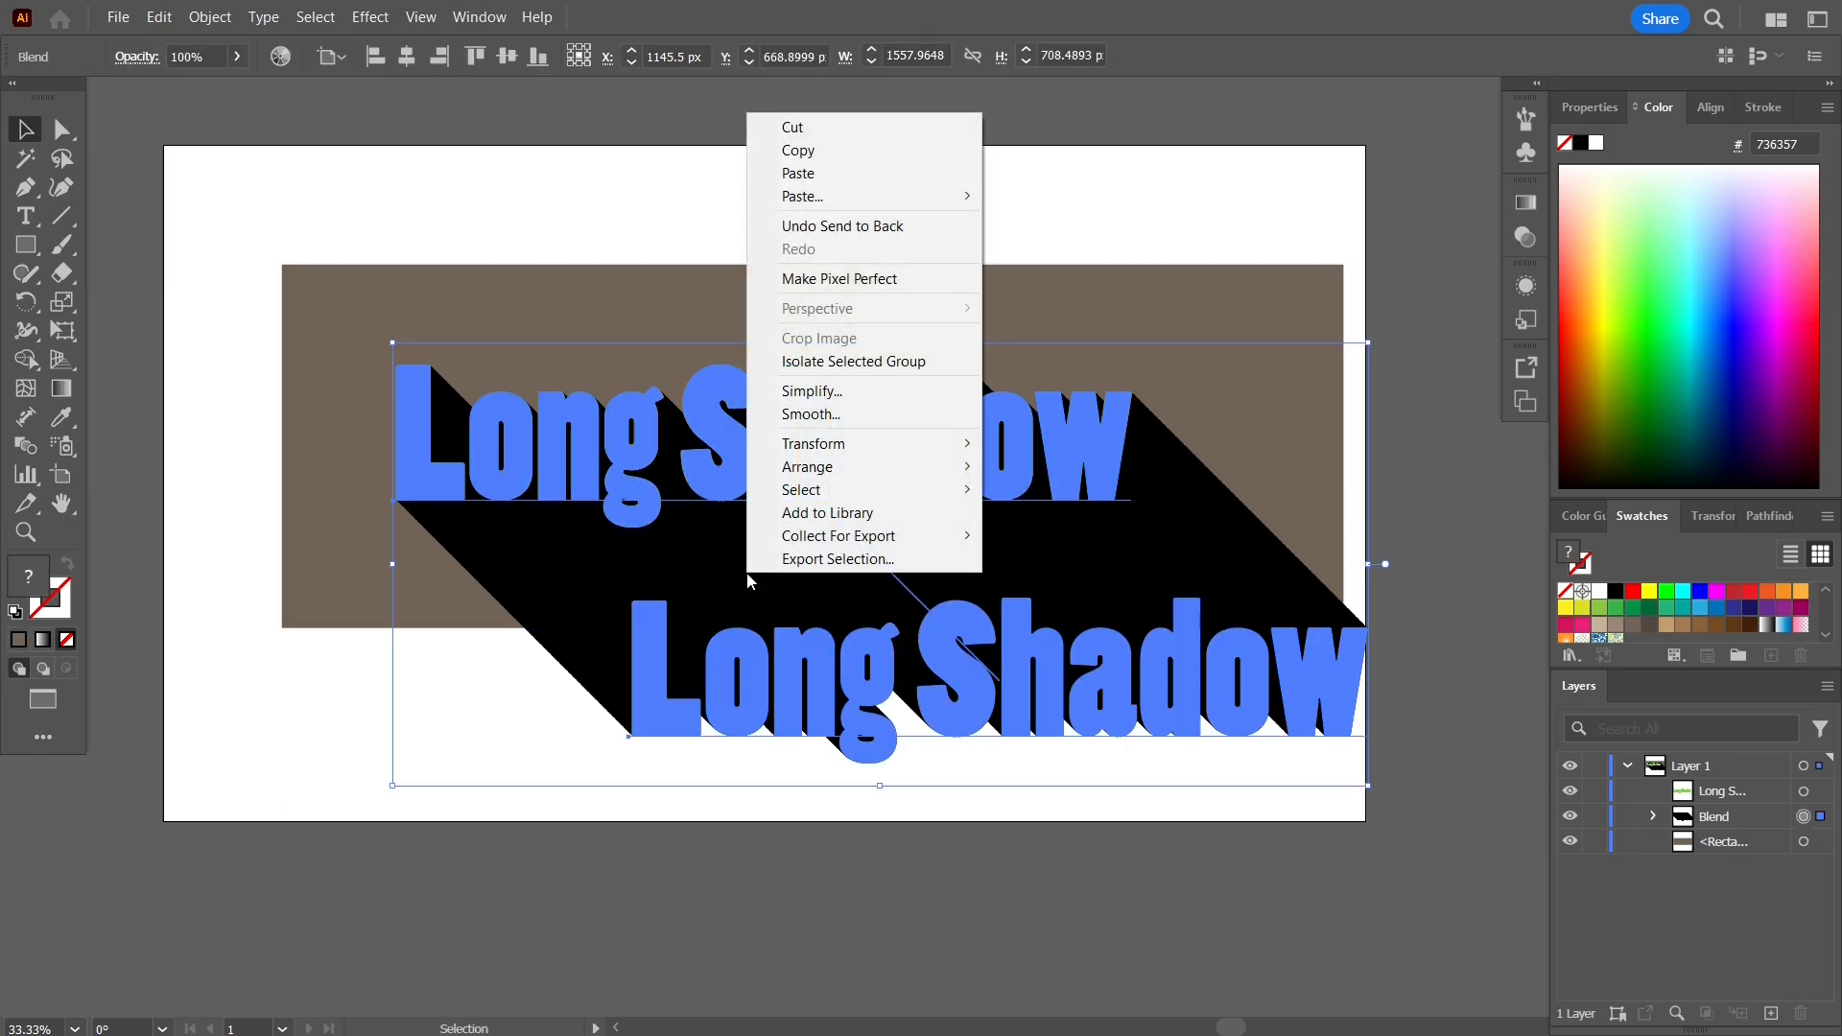
click(230, 669)
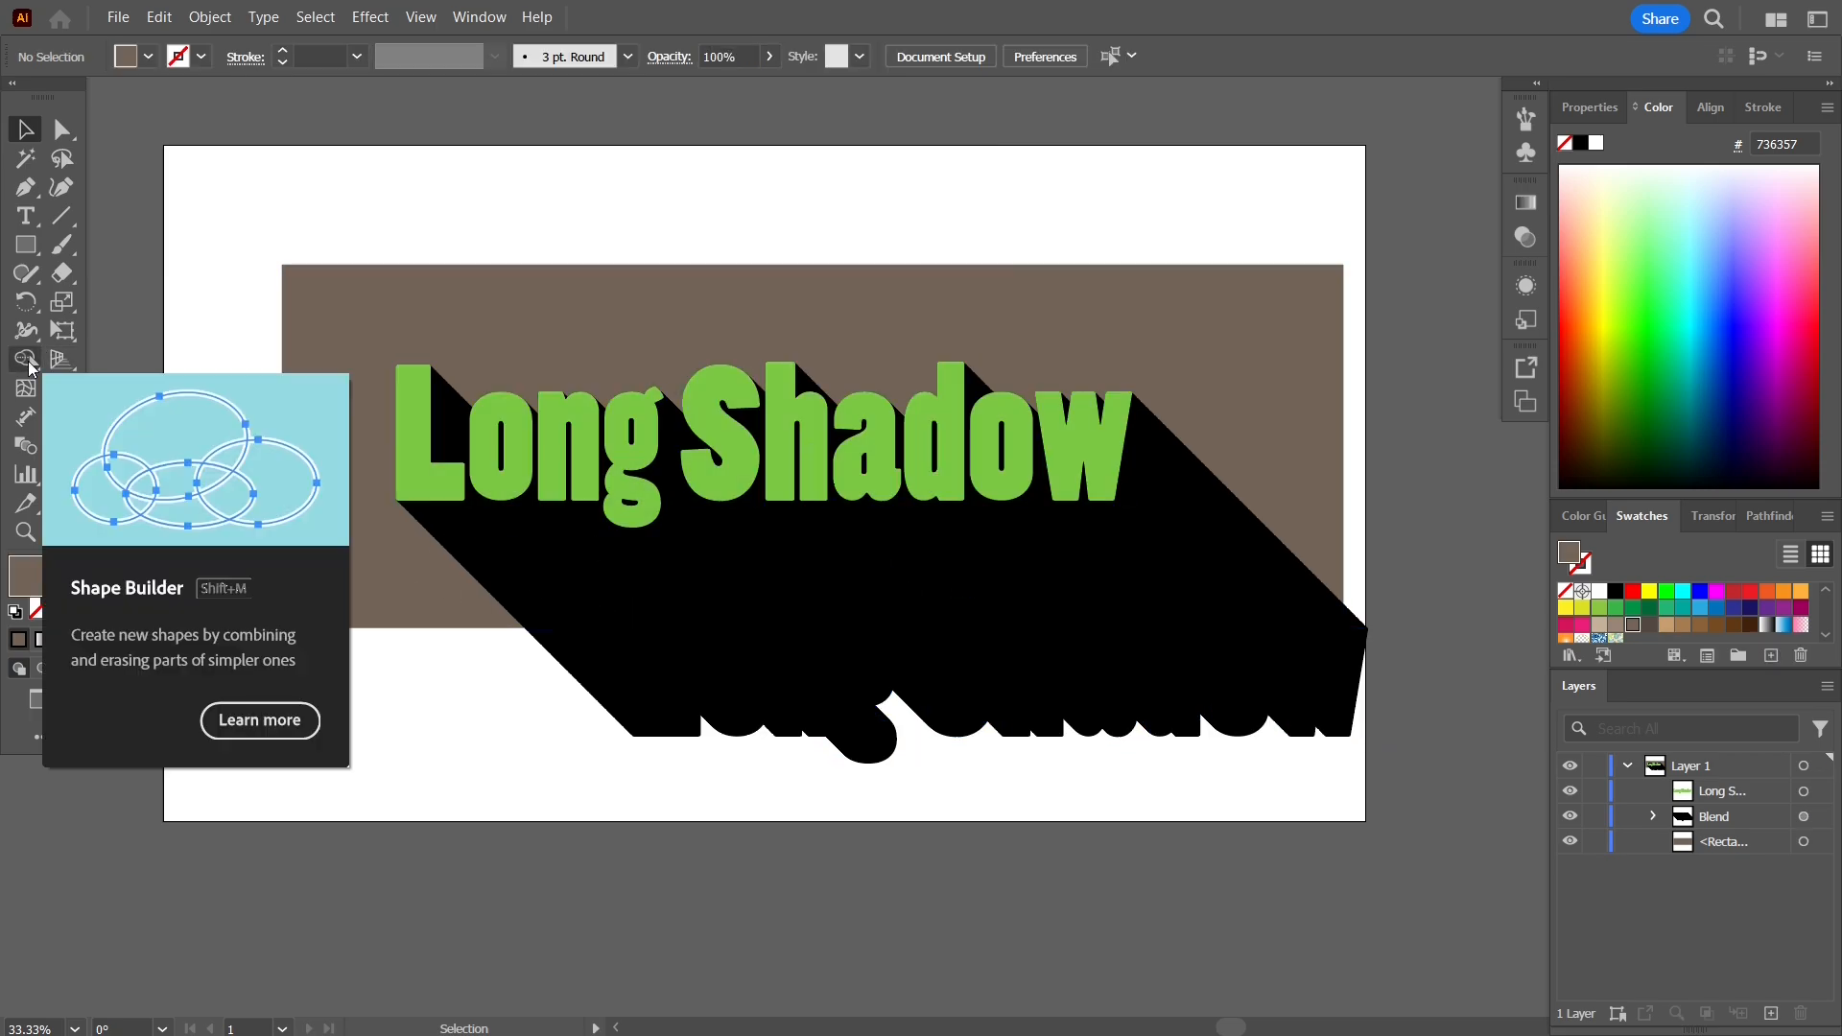
- Retry the Shape Builder with the blend and brown rectangle both selected, and clear the selection
click(362, 324)
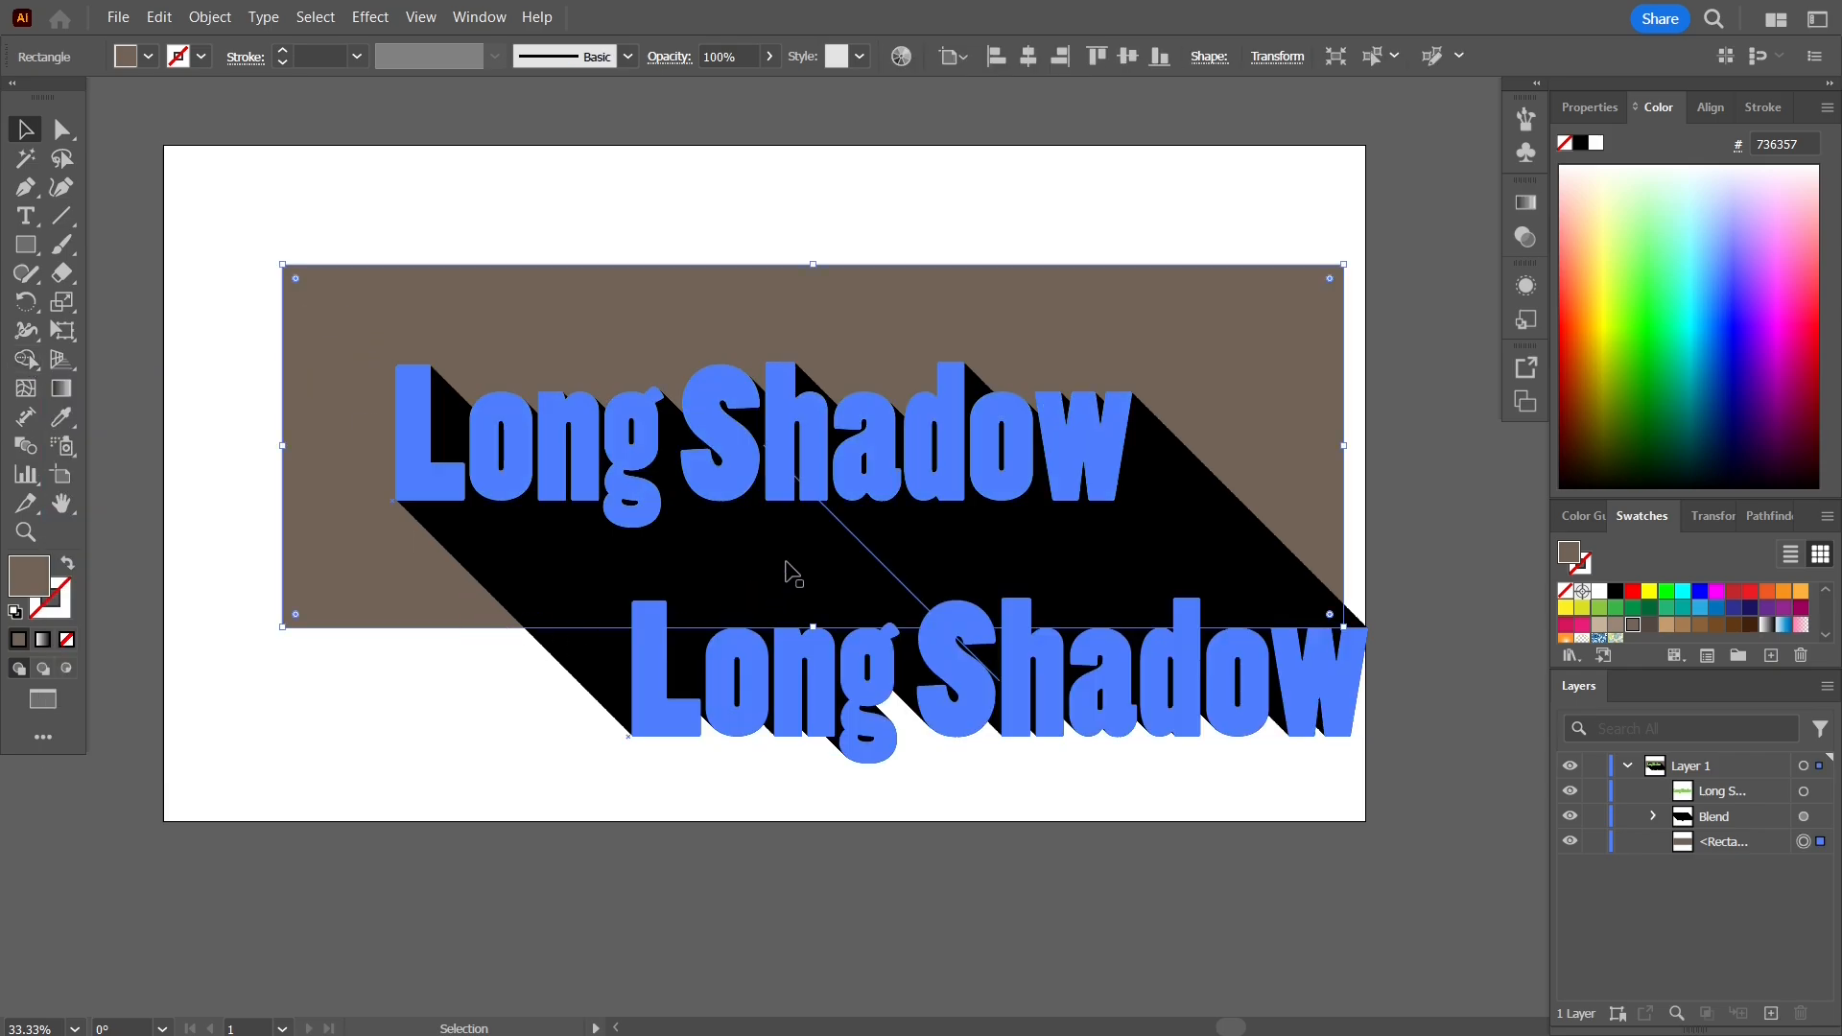
click(790, 576)
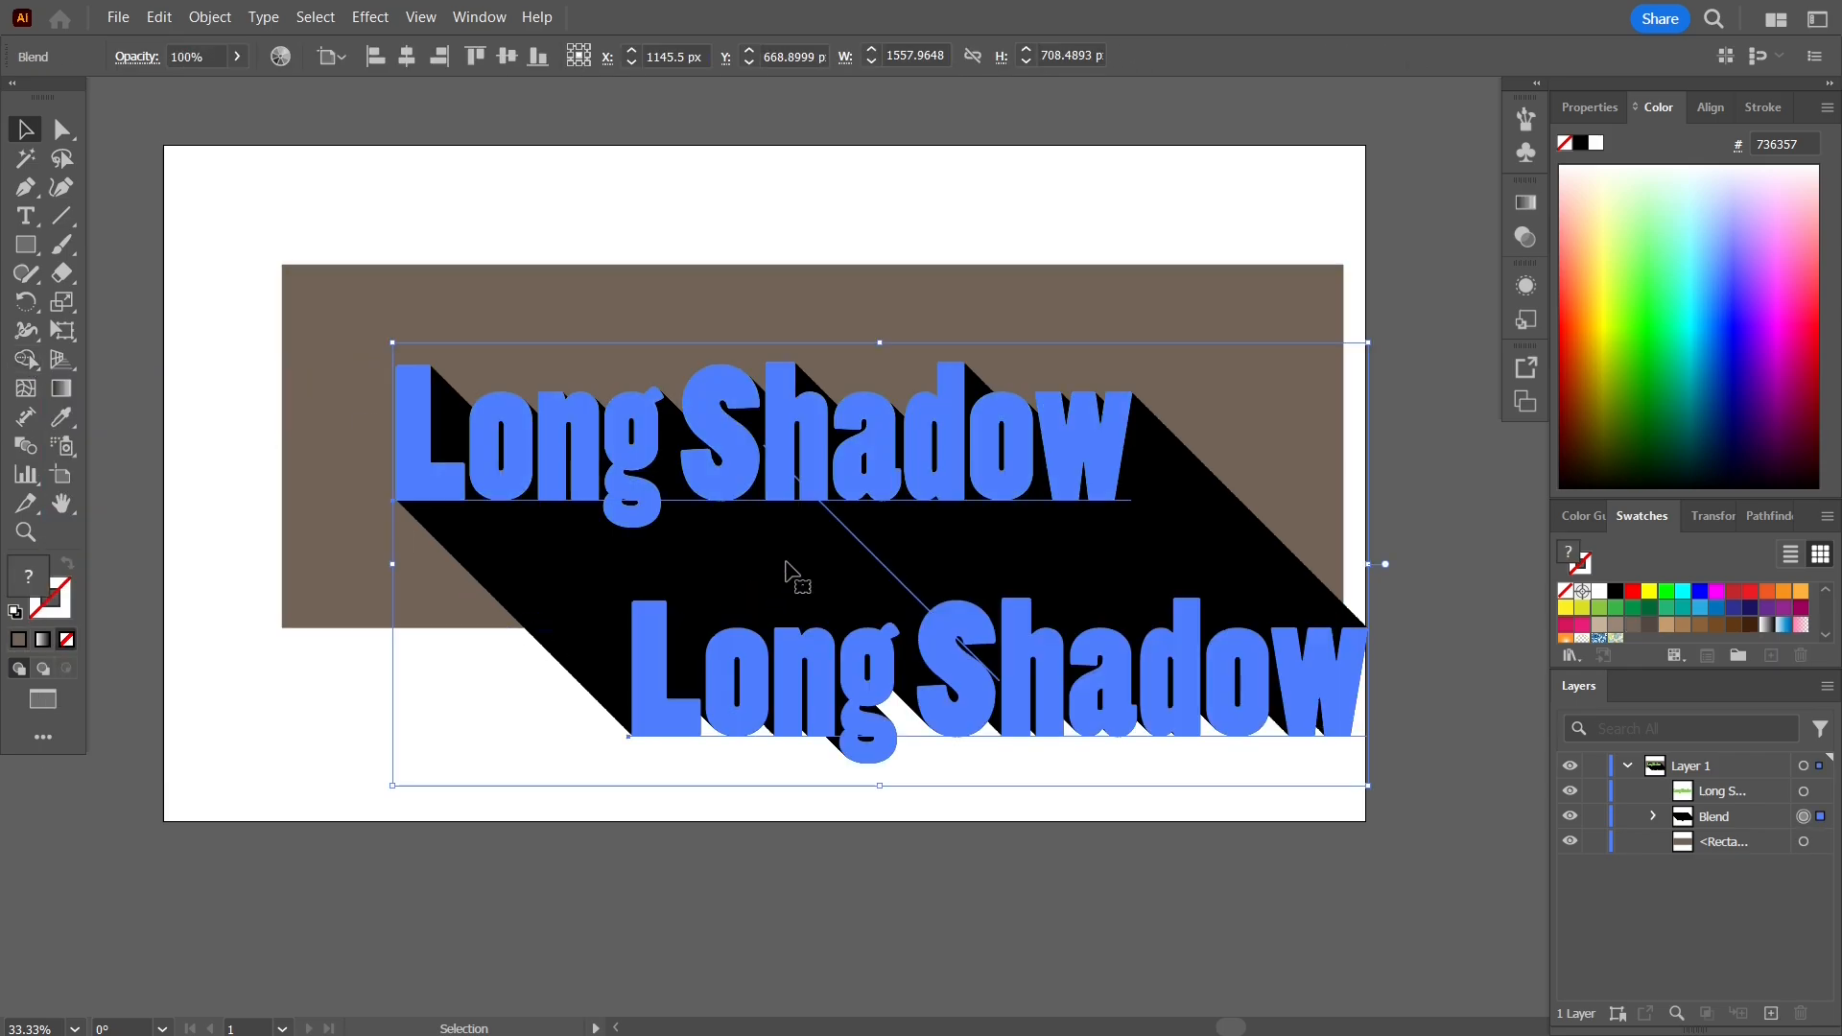
shift+click(325, 534)
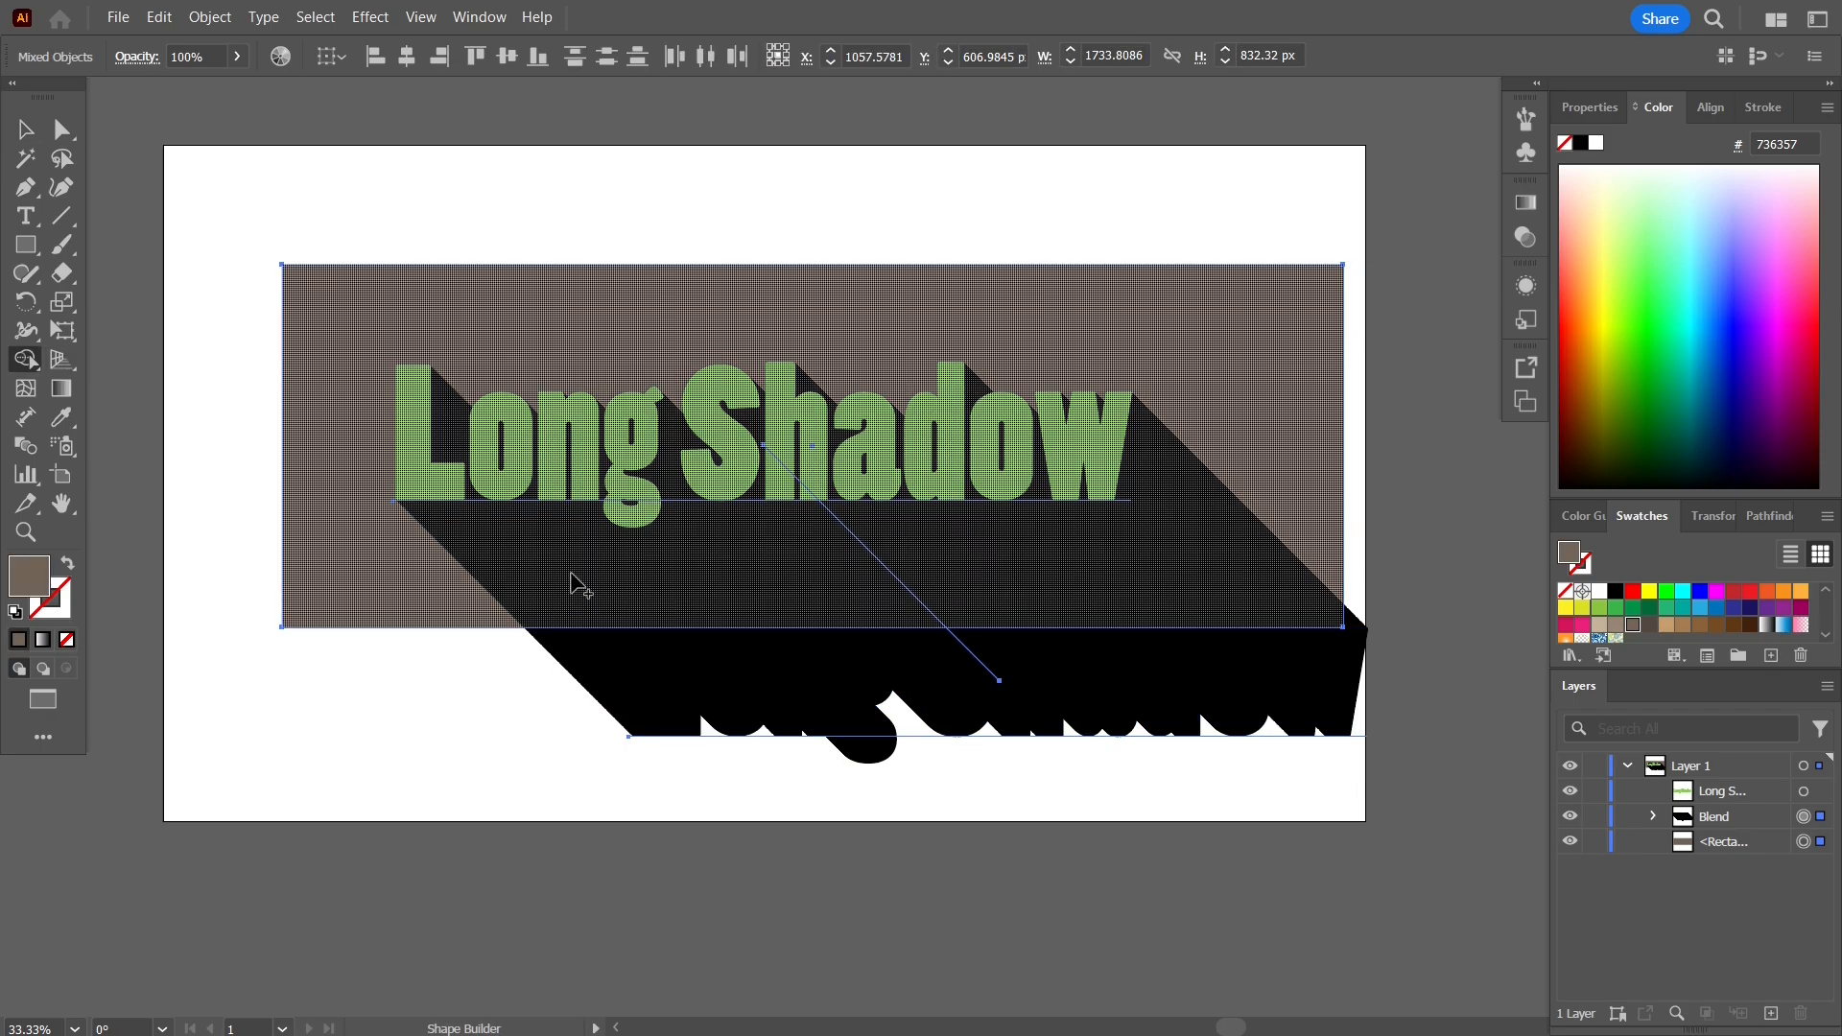
click(18, 138)
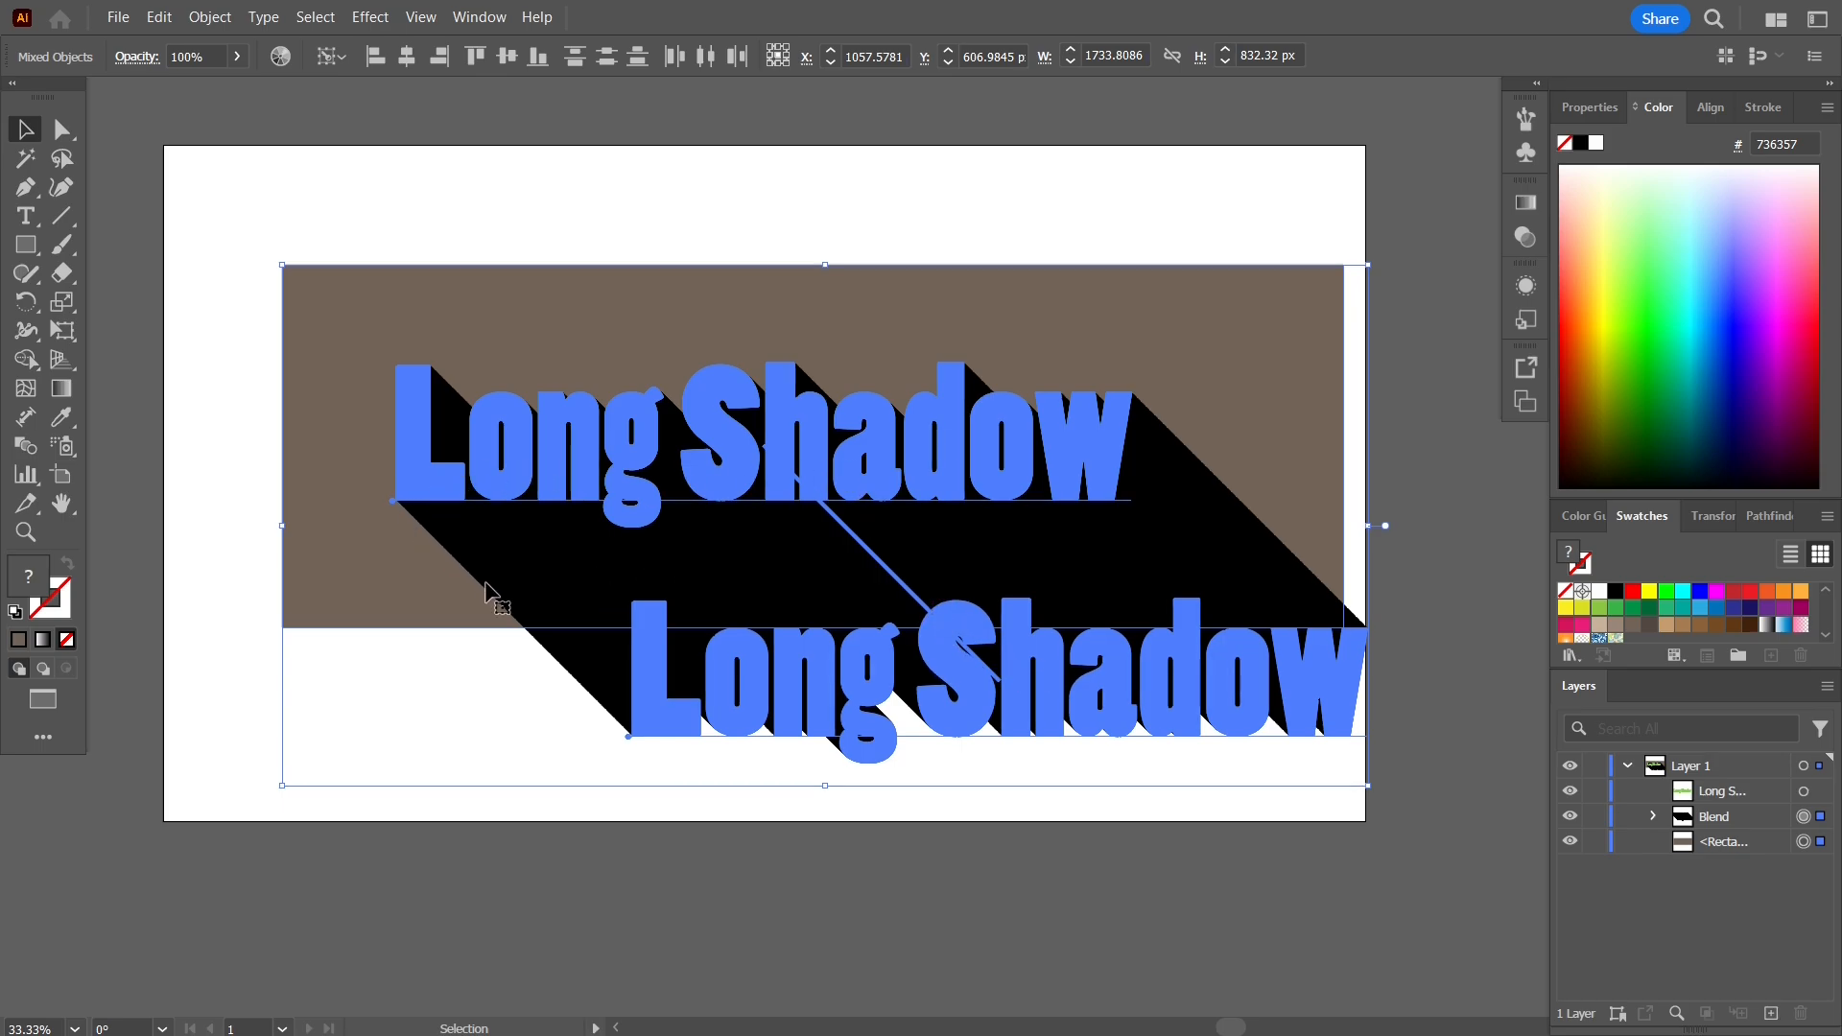
click(249, 274)
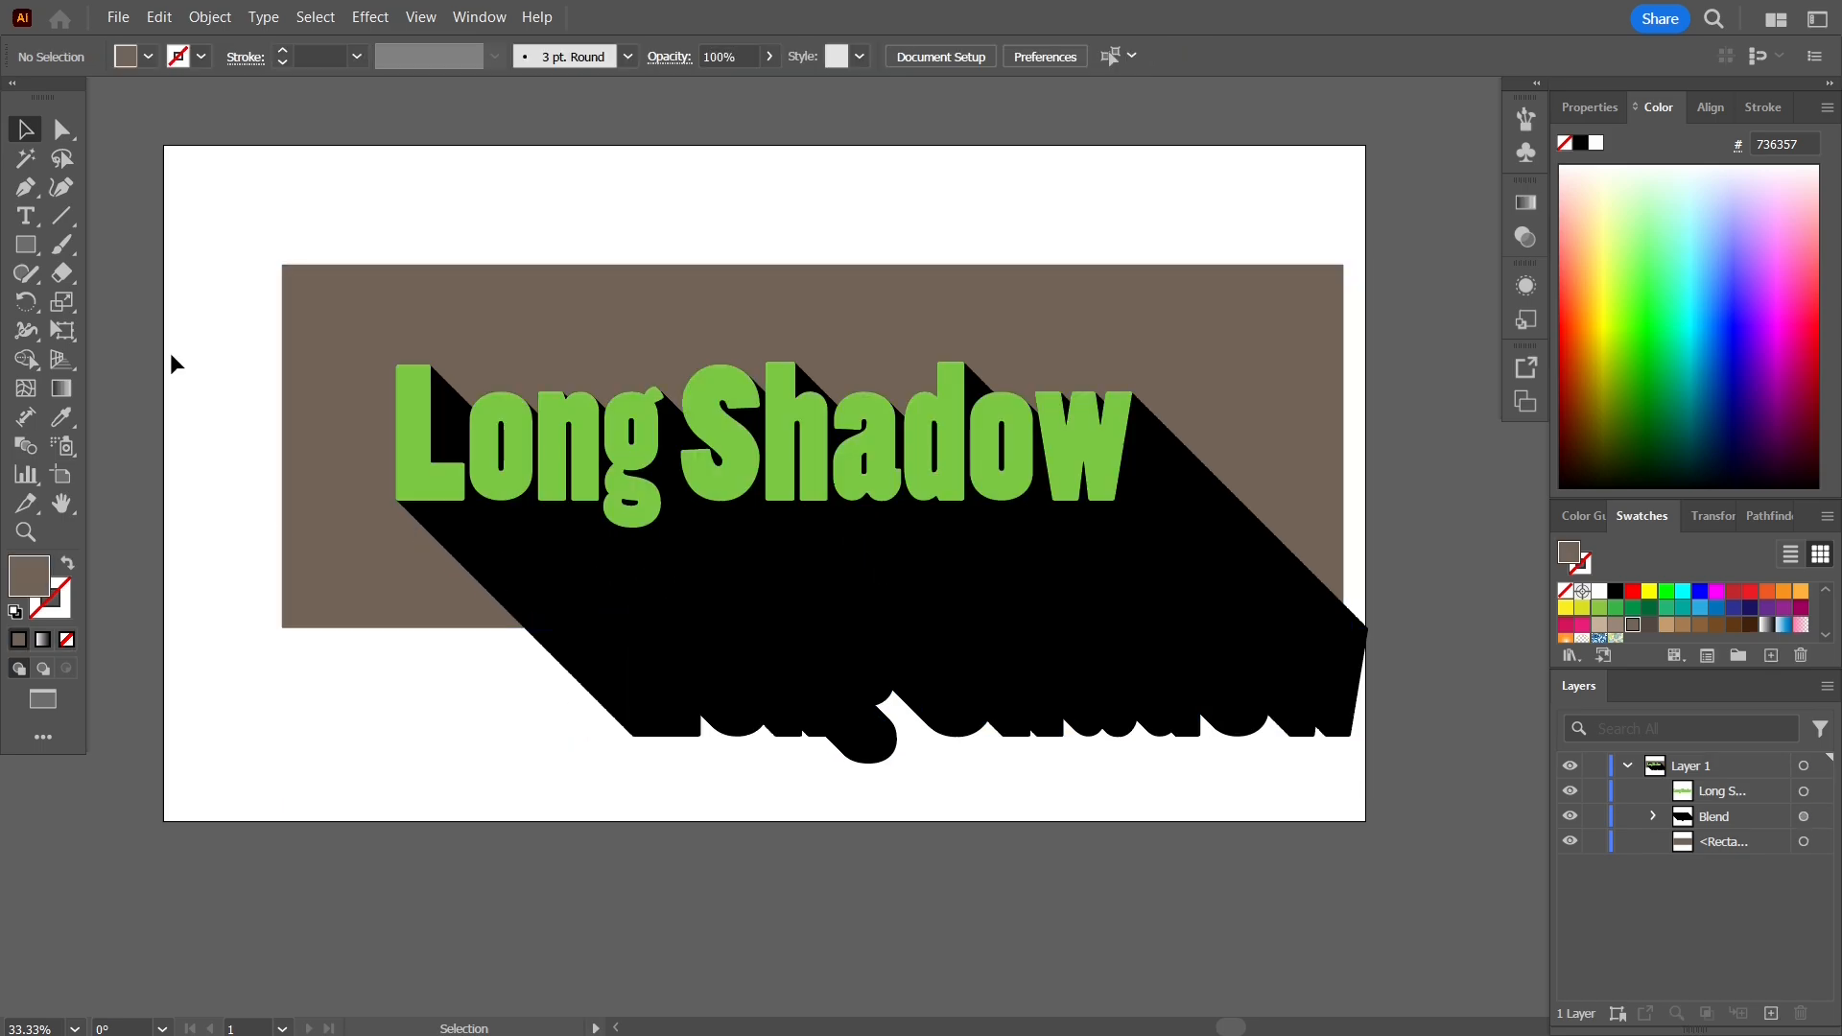
- Hide the green Long Shadow text and the brown rectangle so that only the shadow blend is shown
click(1569, 791)
click(1059, 297)
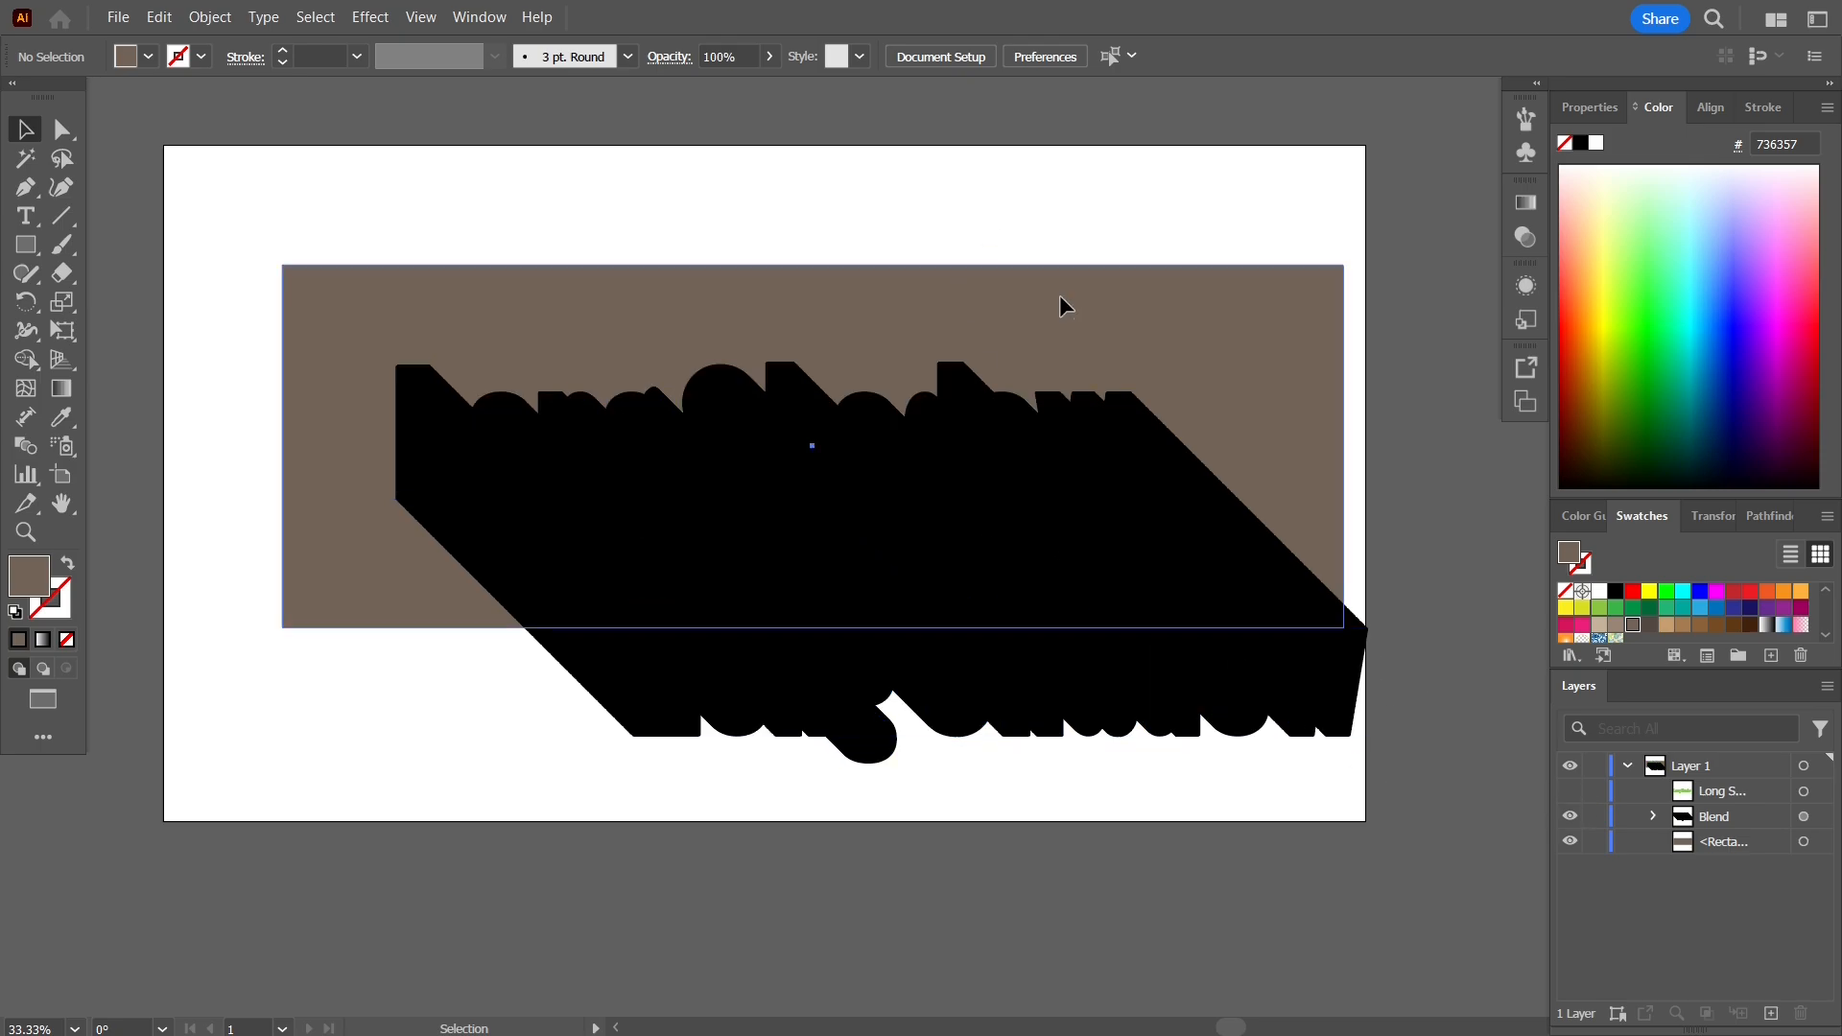
click(1569, 842)
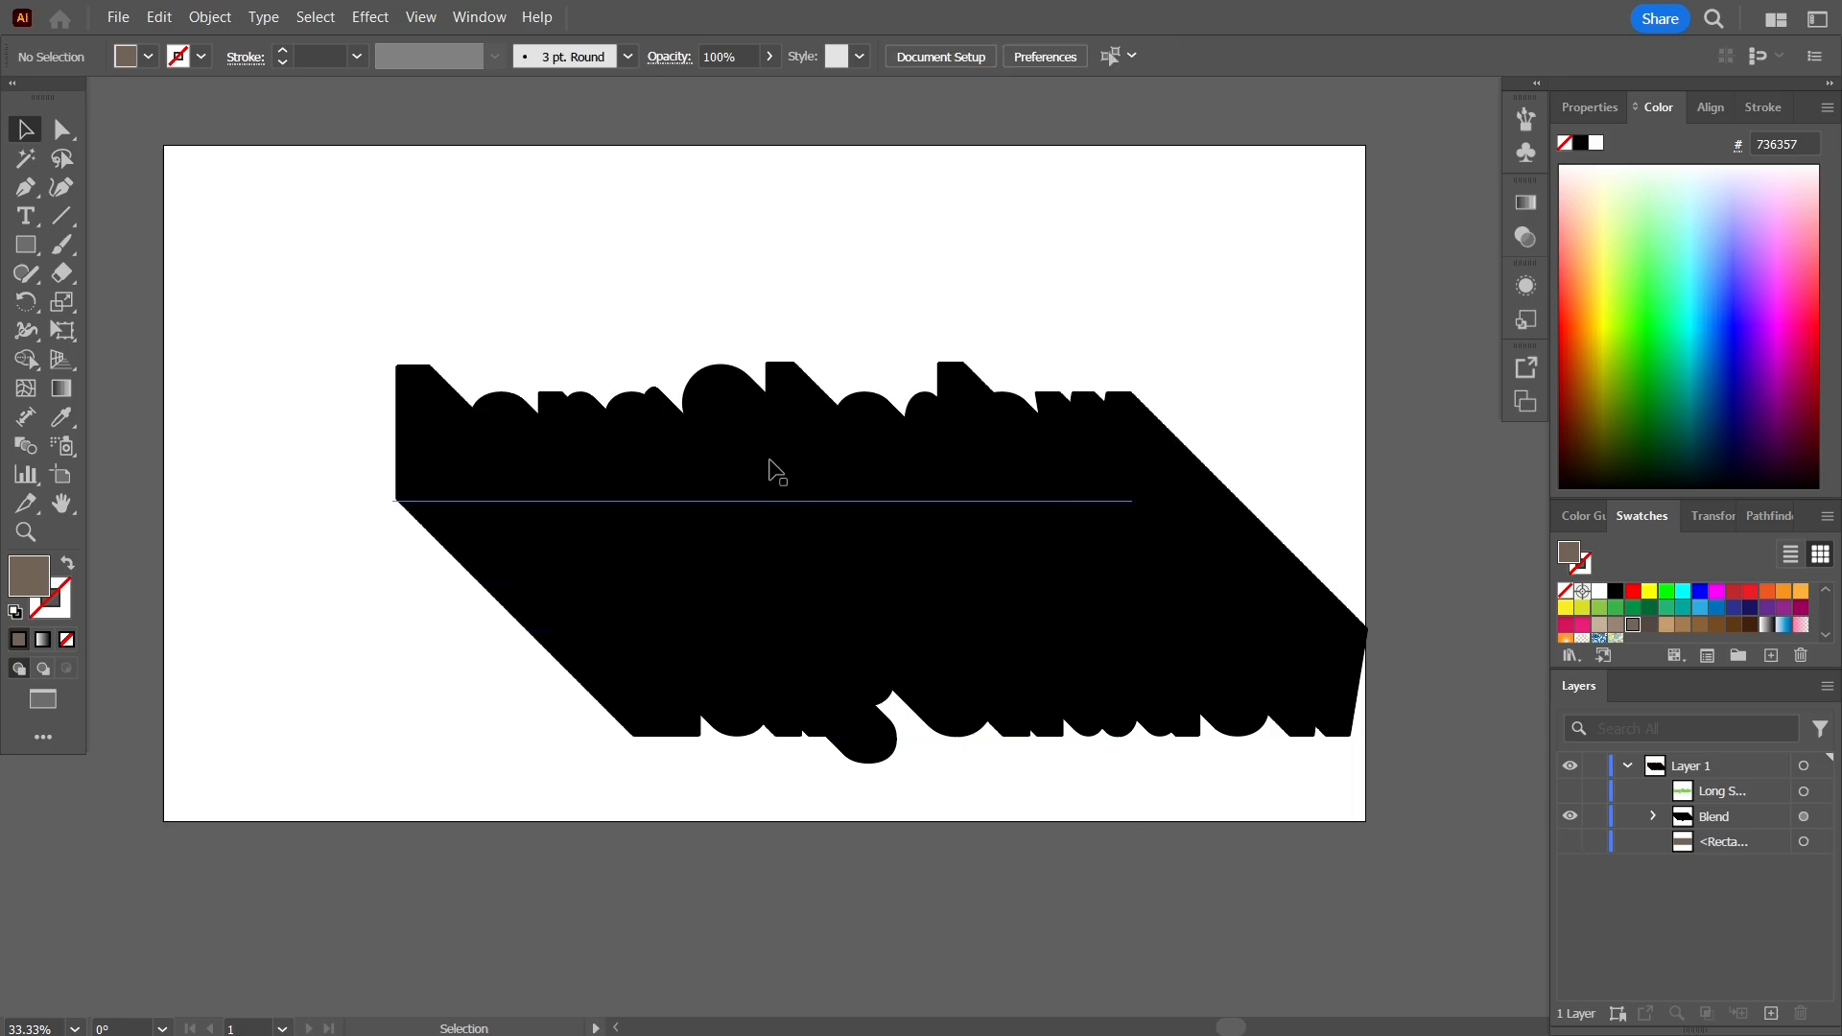
- Expand the shadow blend's object and fill, and unite the resulting shapes with Pathfinder
click(853, 534)
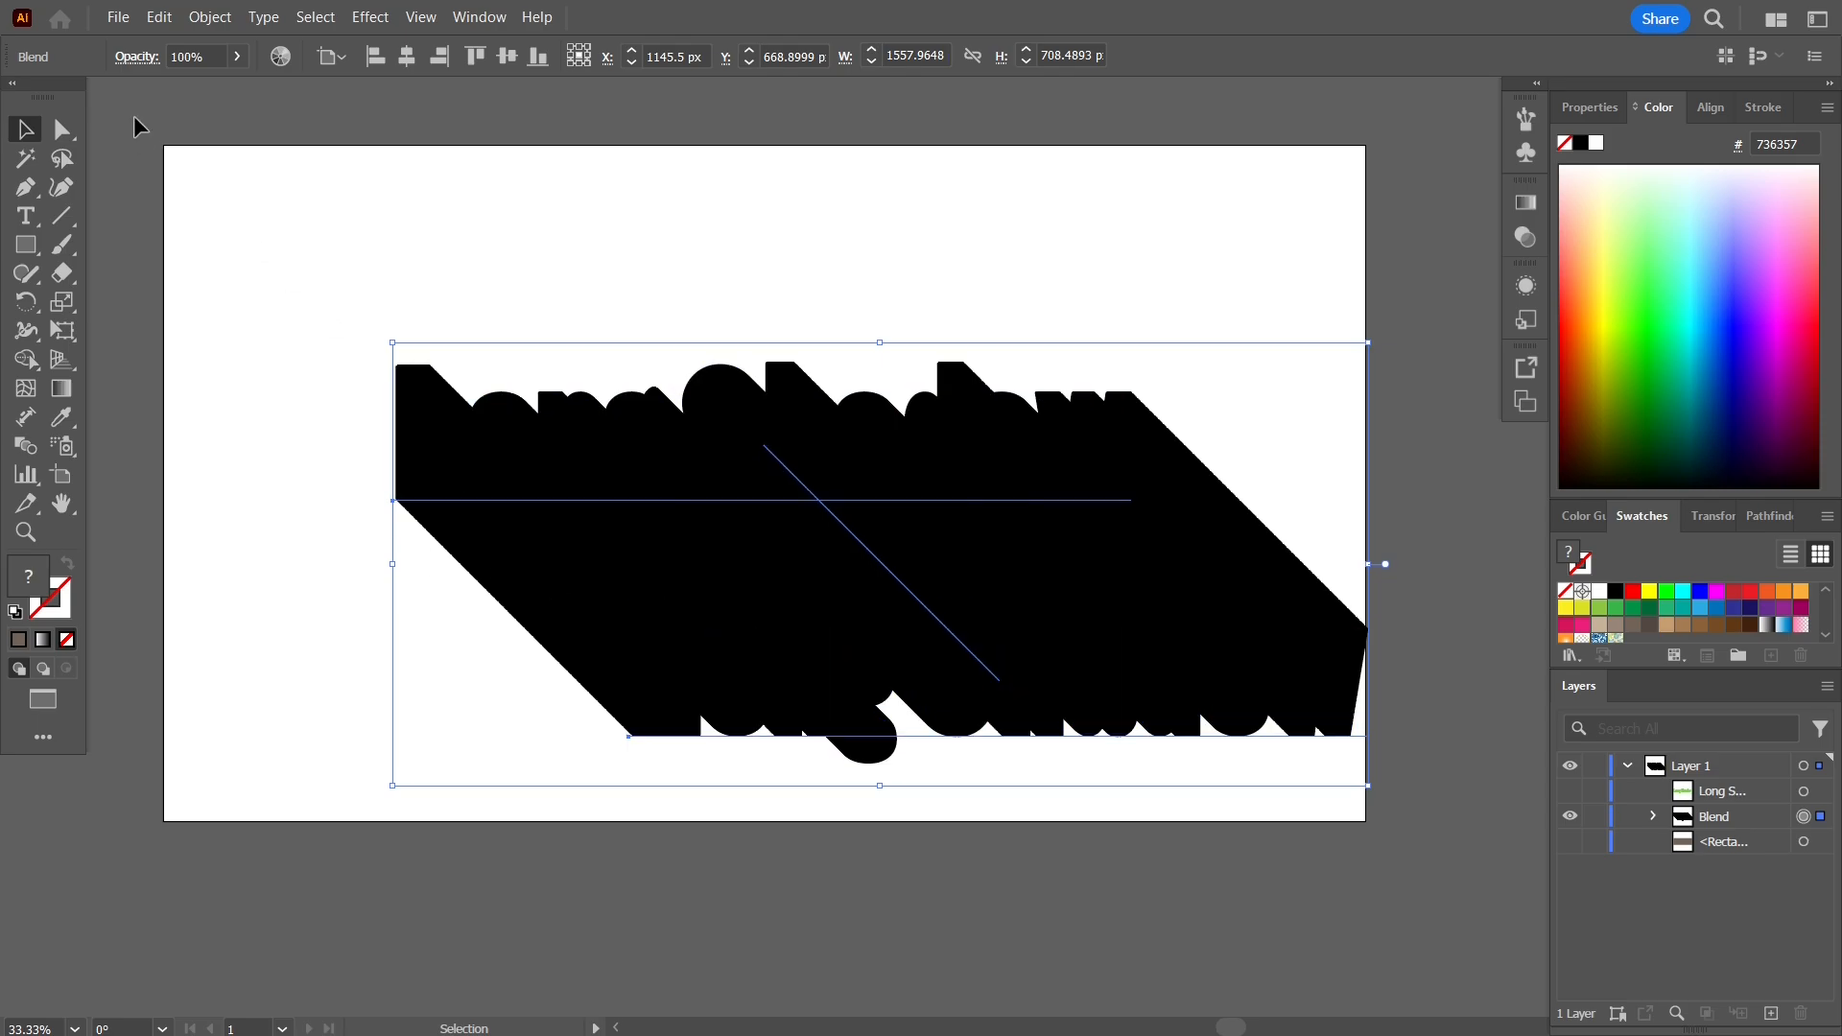
click(209, 16)
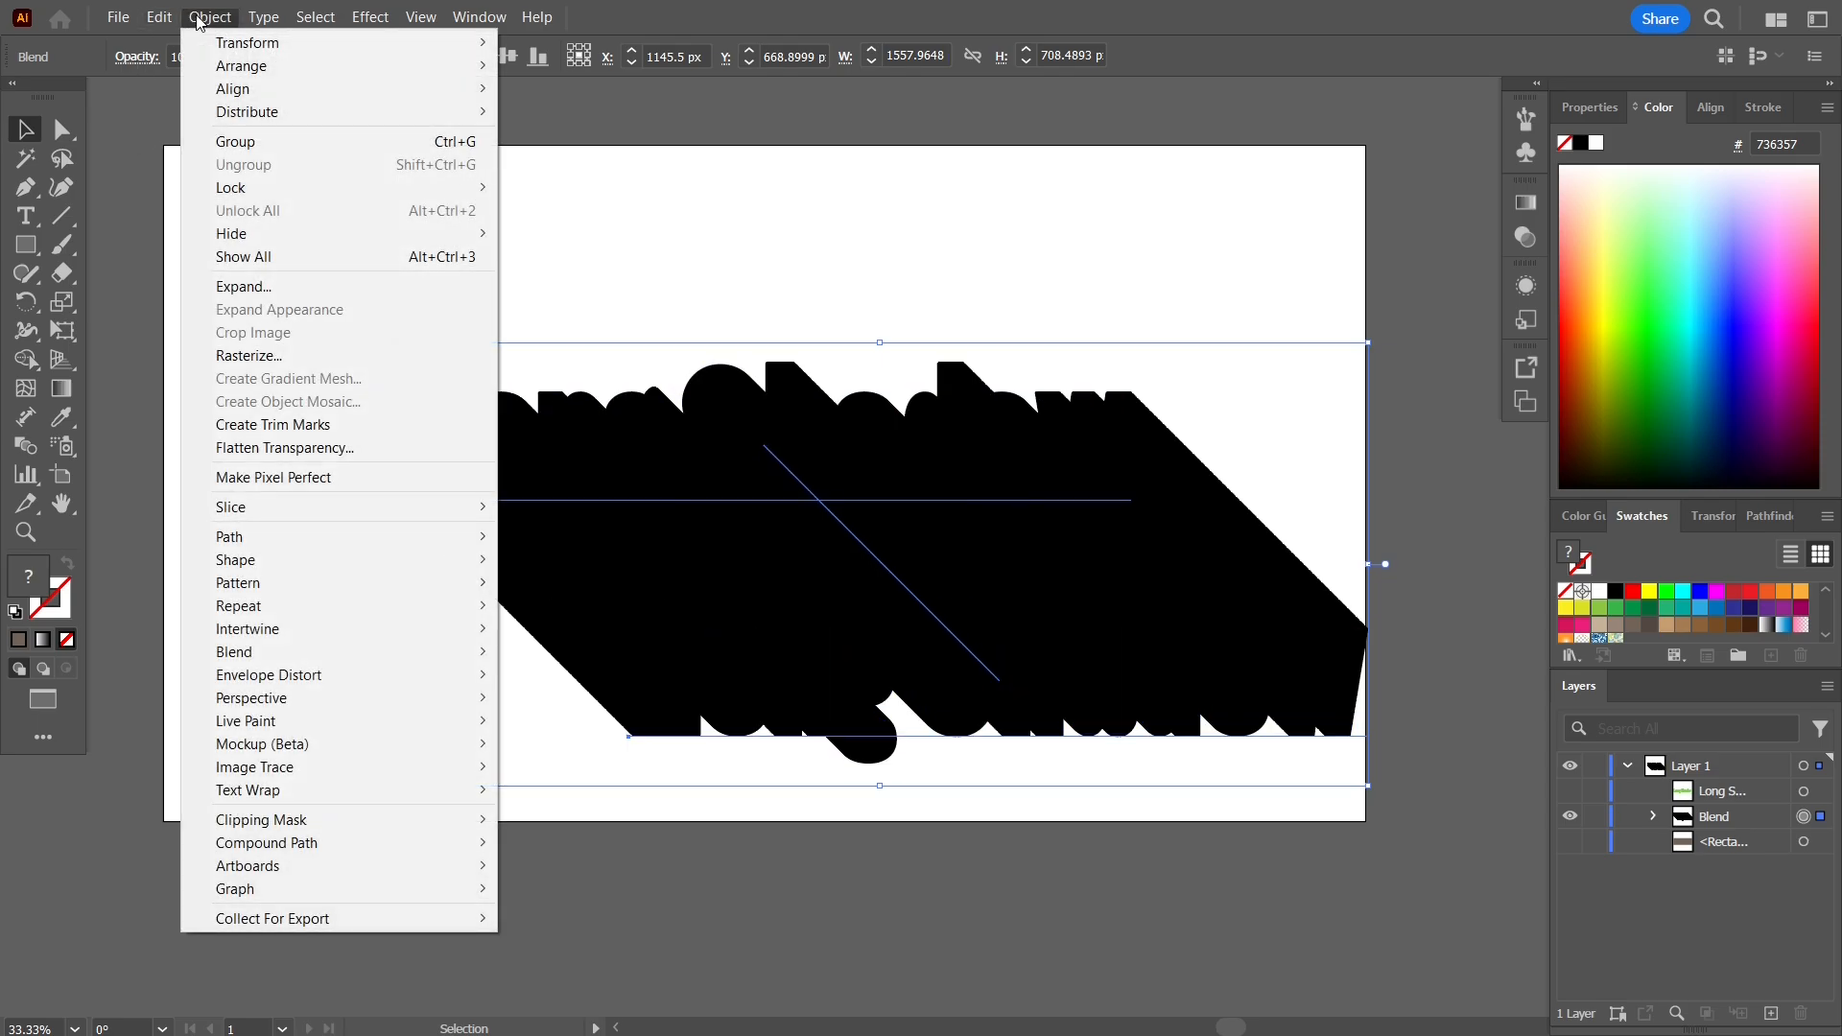
click(245, 286)
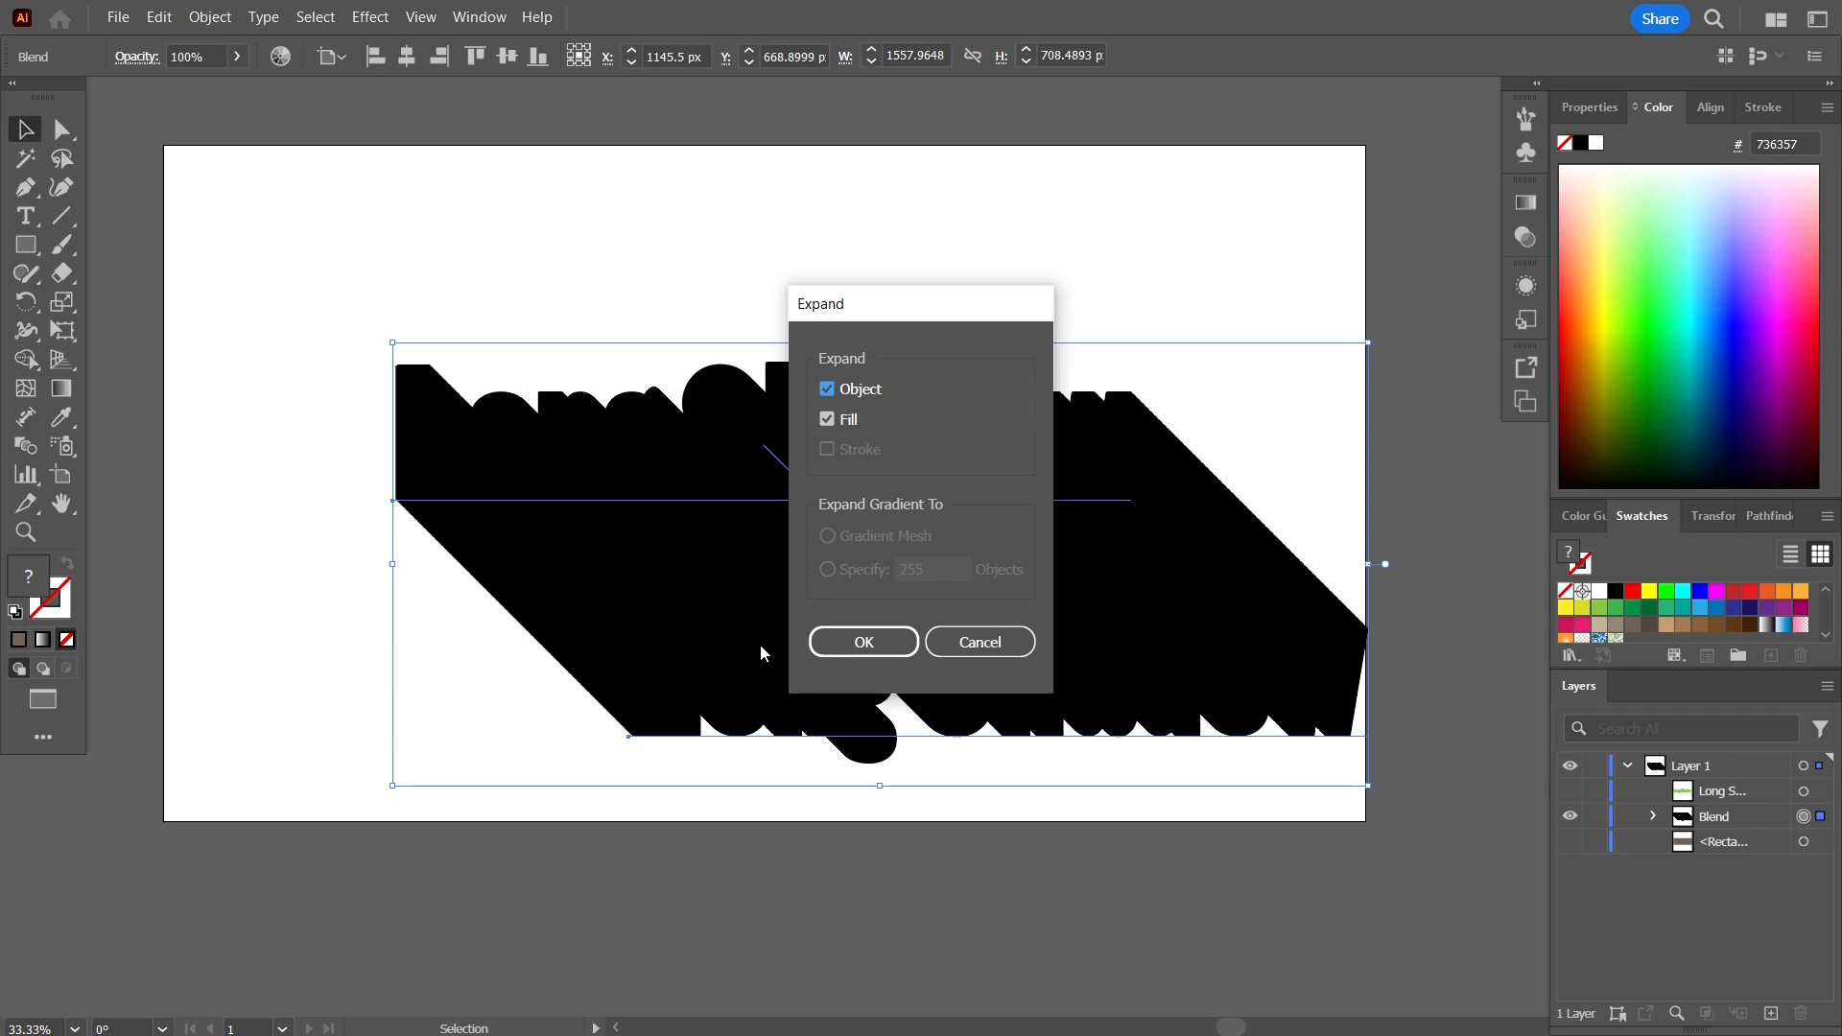
click(863, 641)
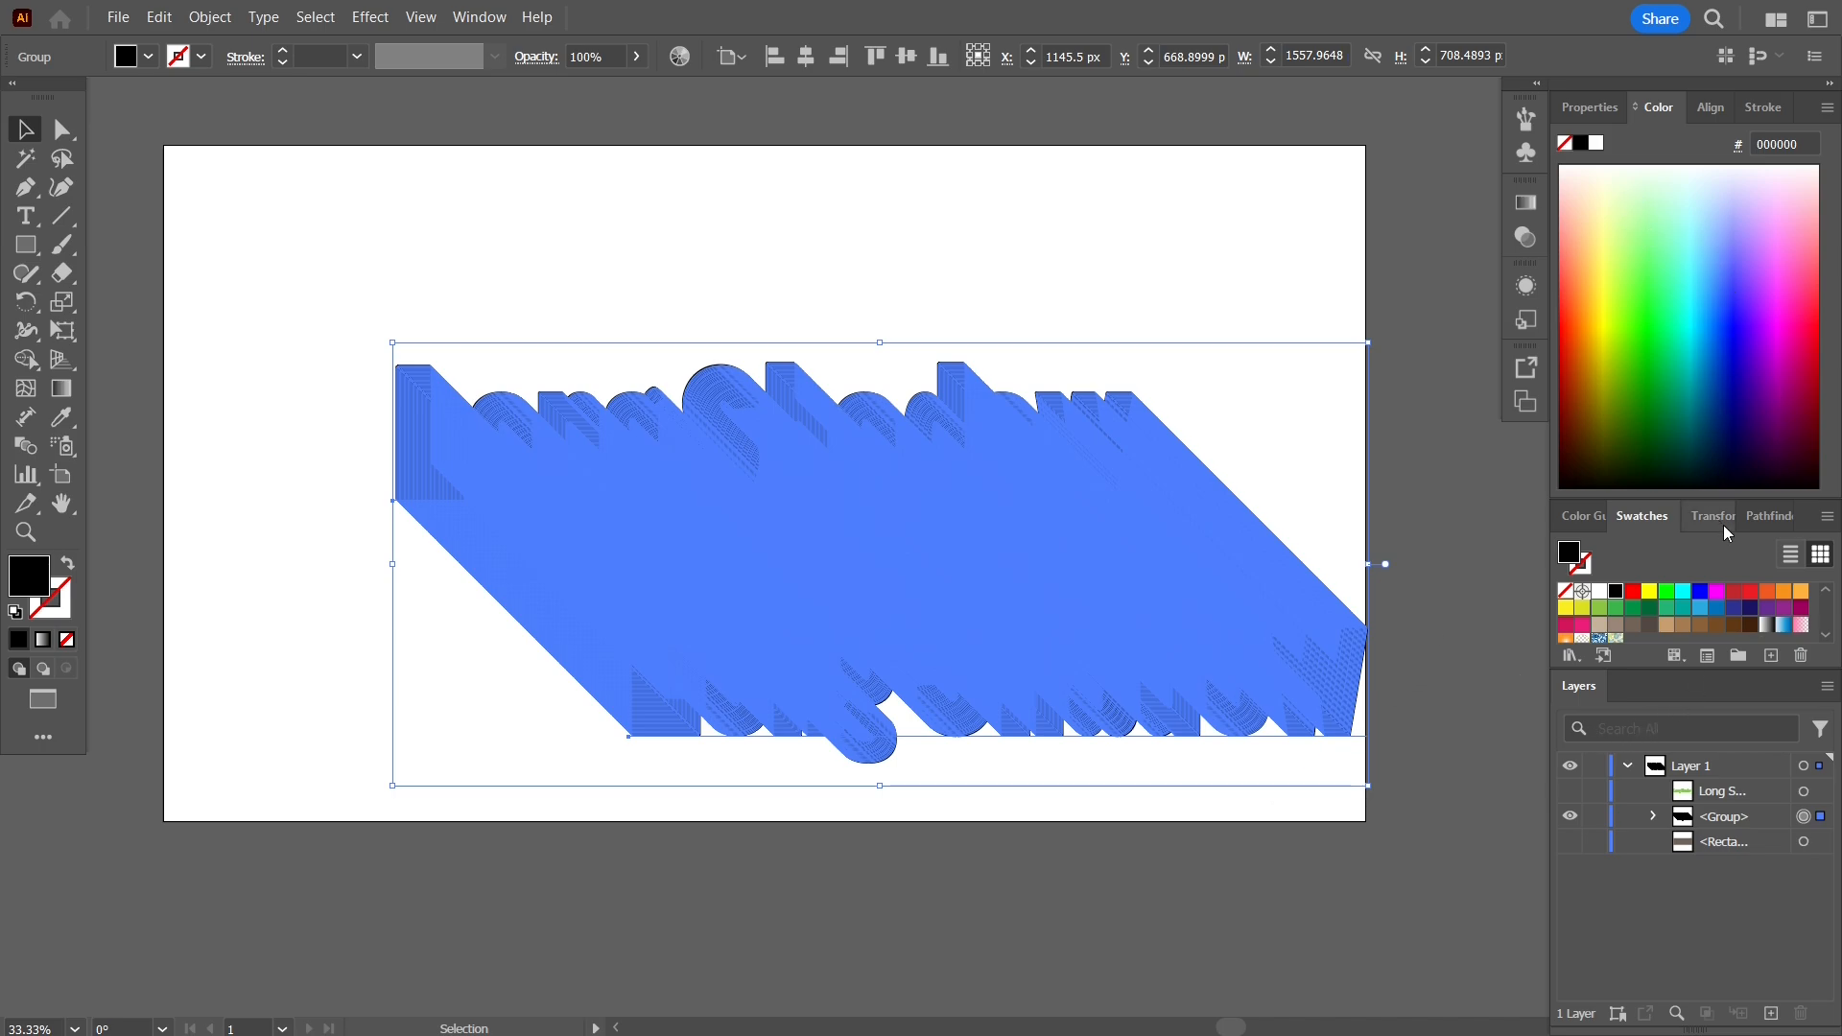
click(1770, 517)
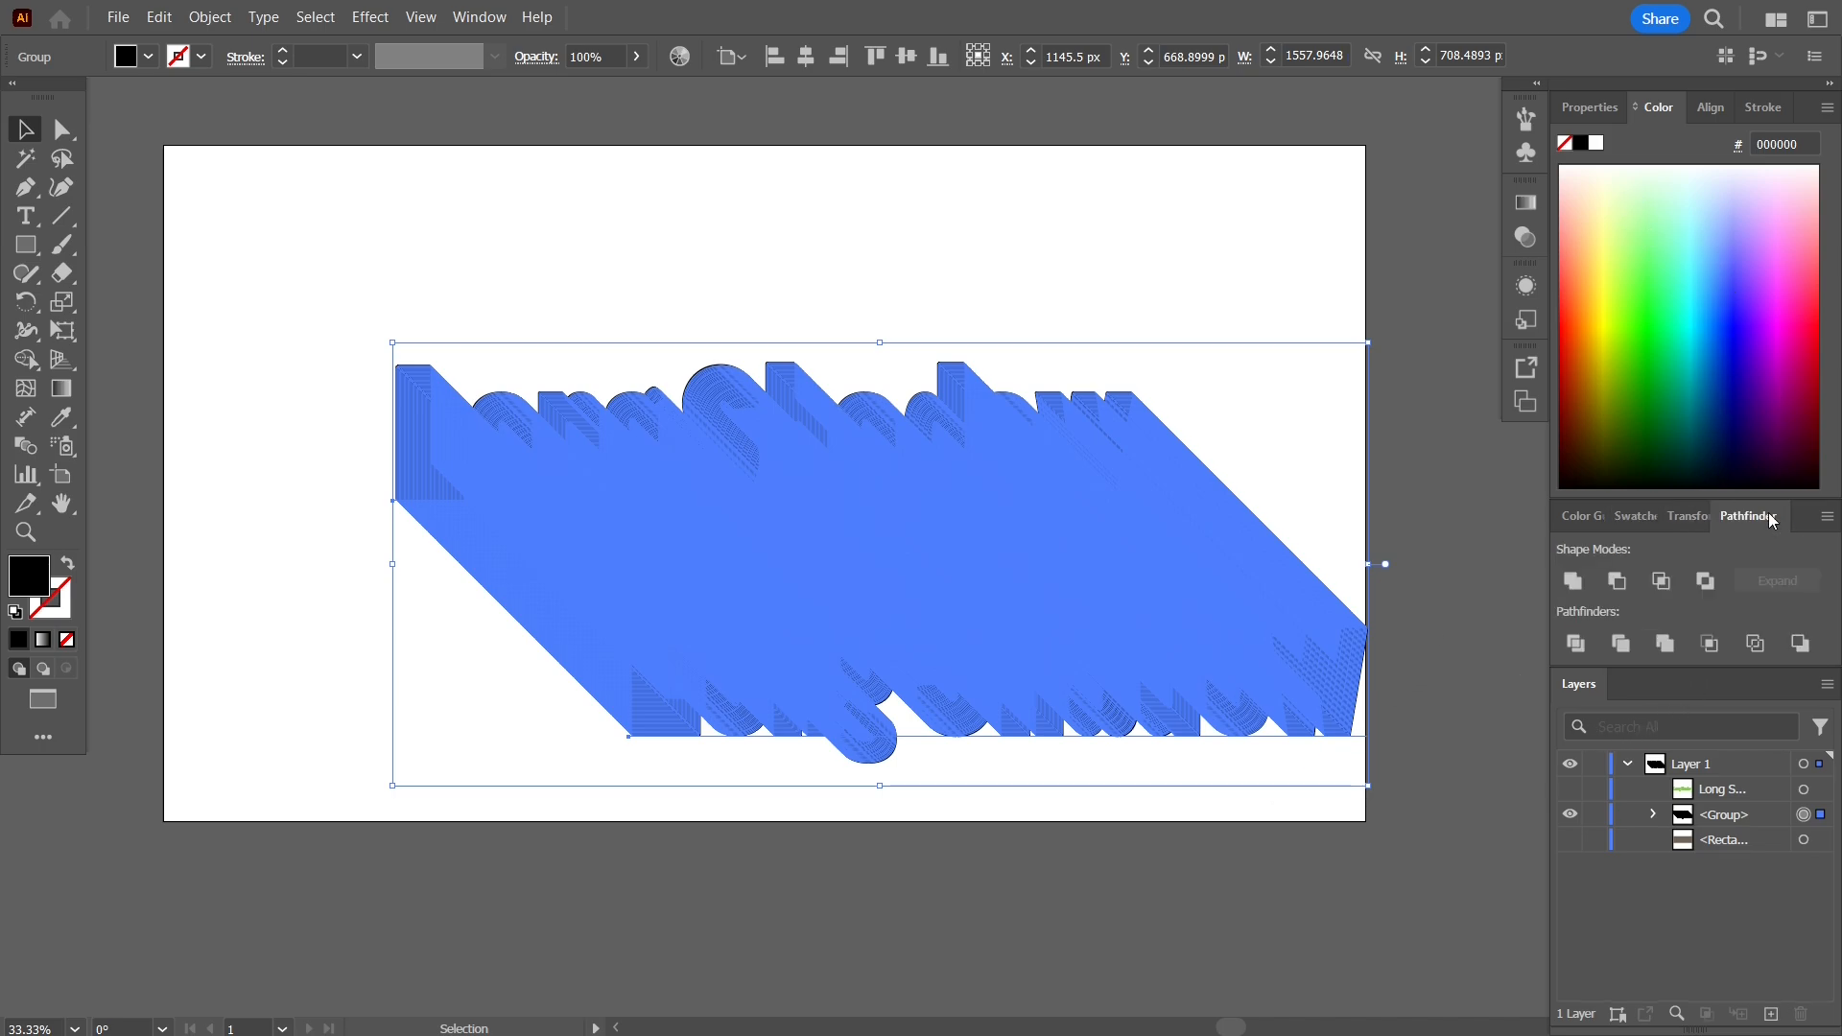
click(1570, 583)
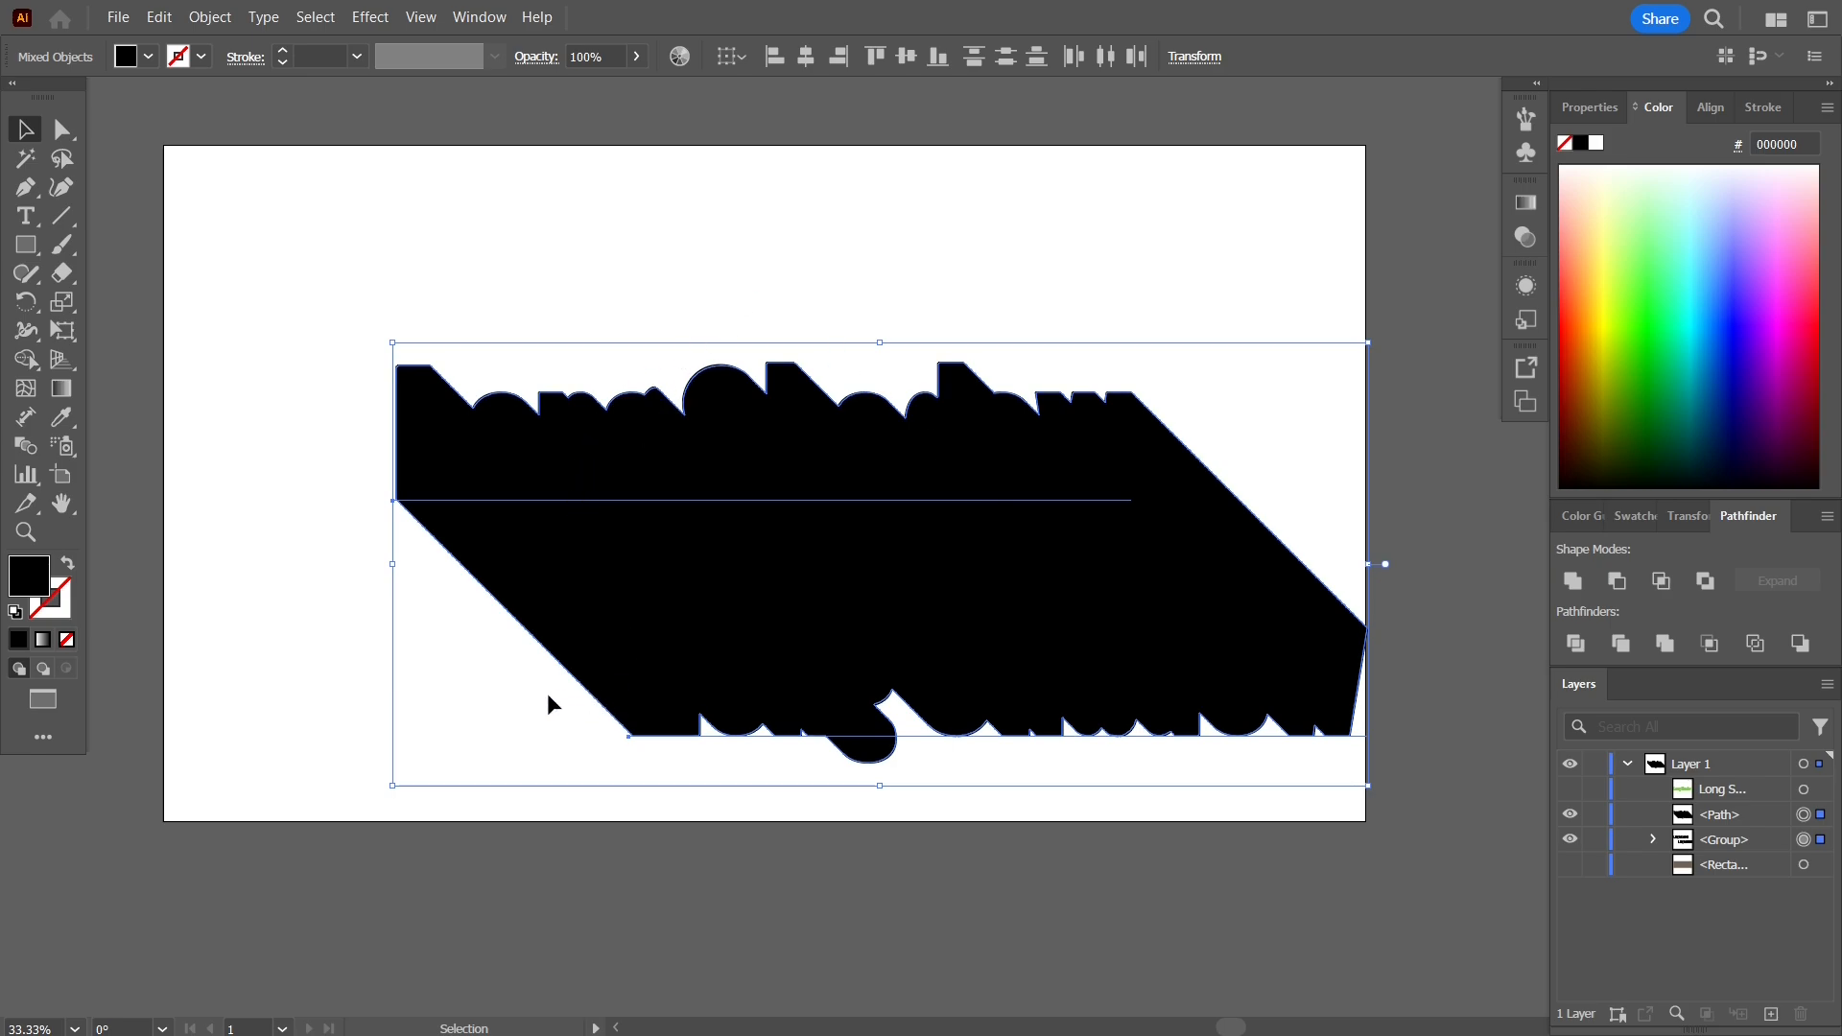
- Try moving the united shadow aside and deleting the black text group behind it, and undo both changes
click(283, 662)
drag(556, 595, 397, 686)
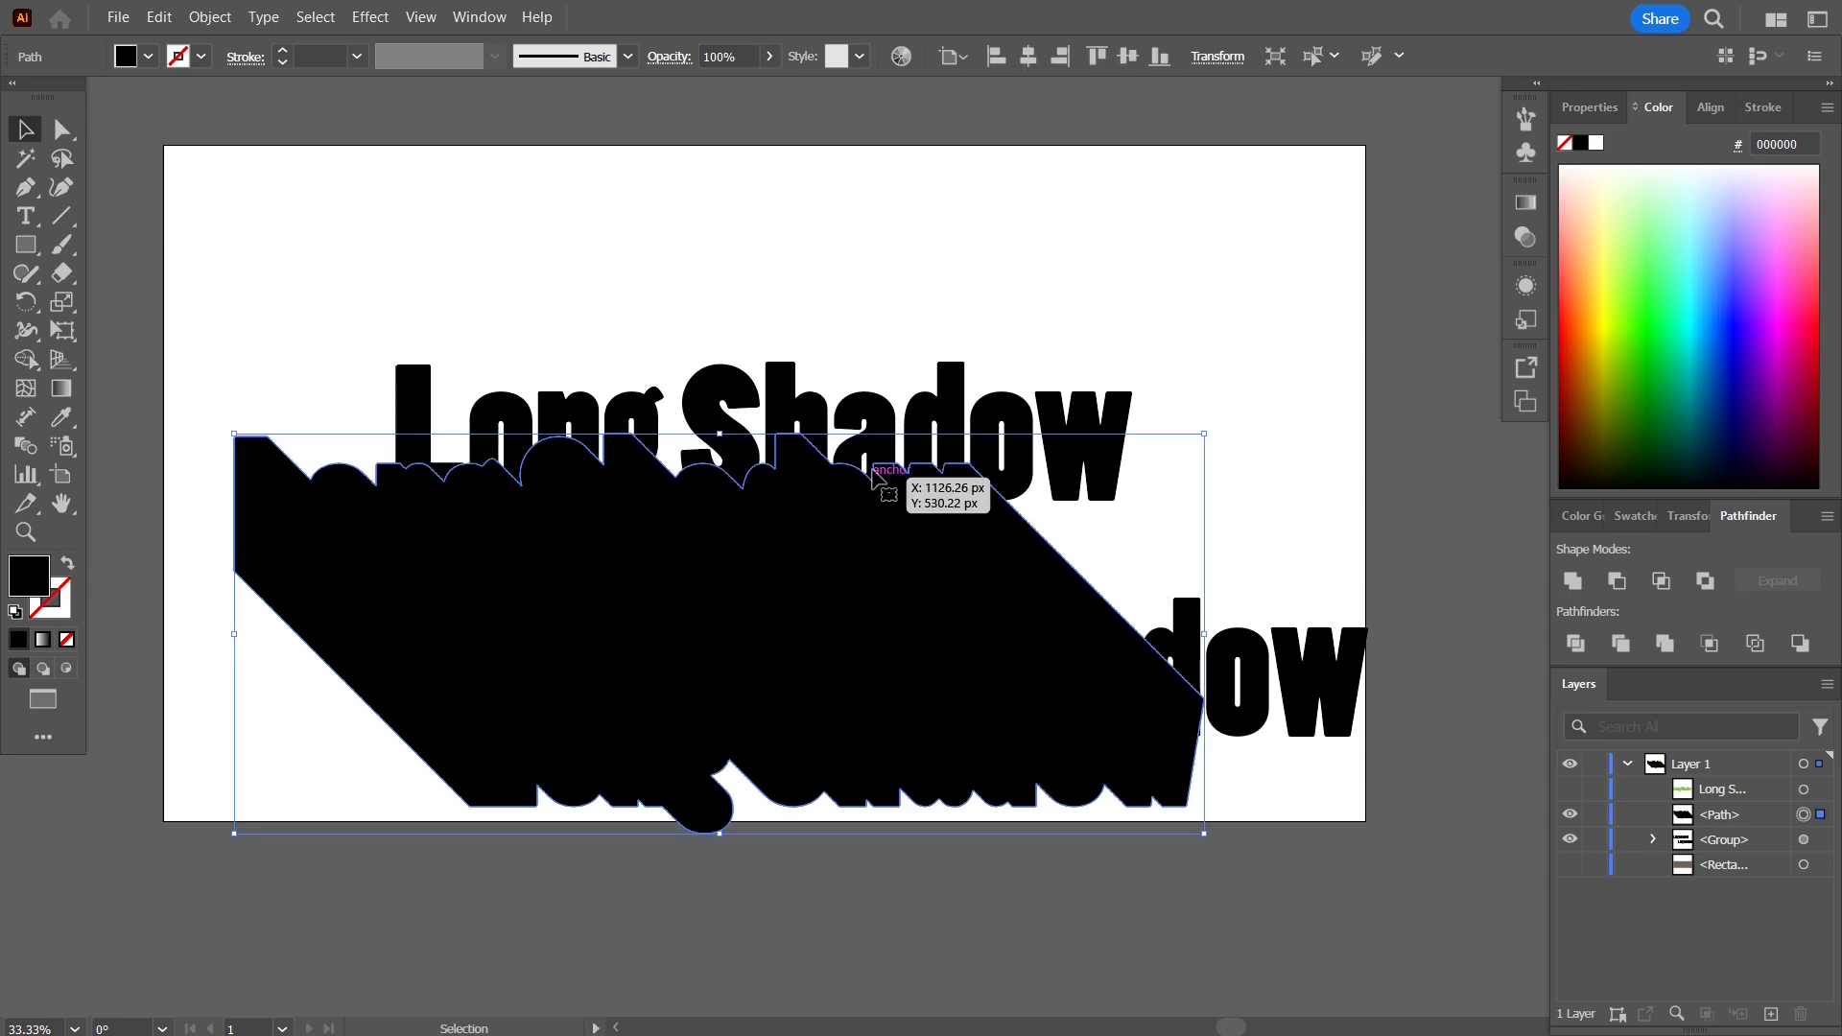
click(1130, 401)
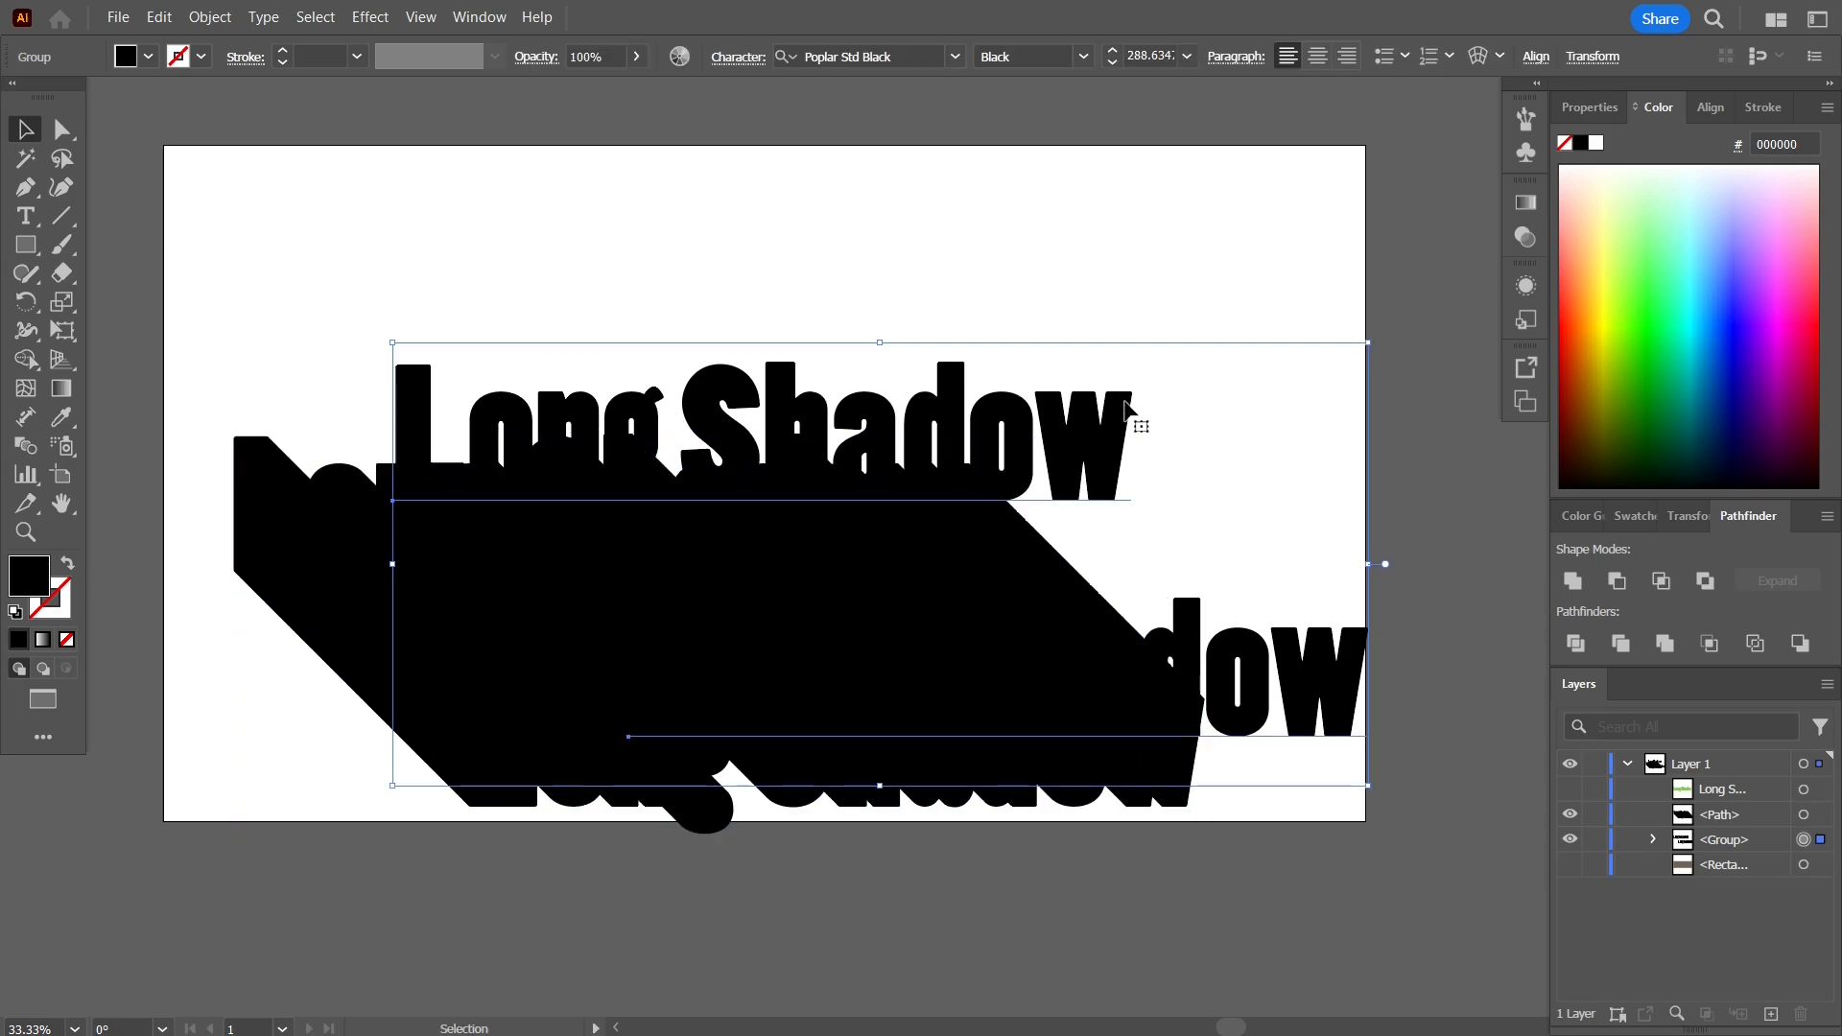
key(Delete)
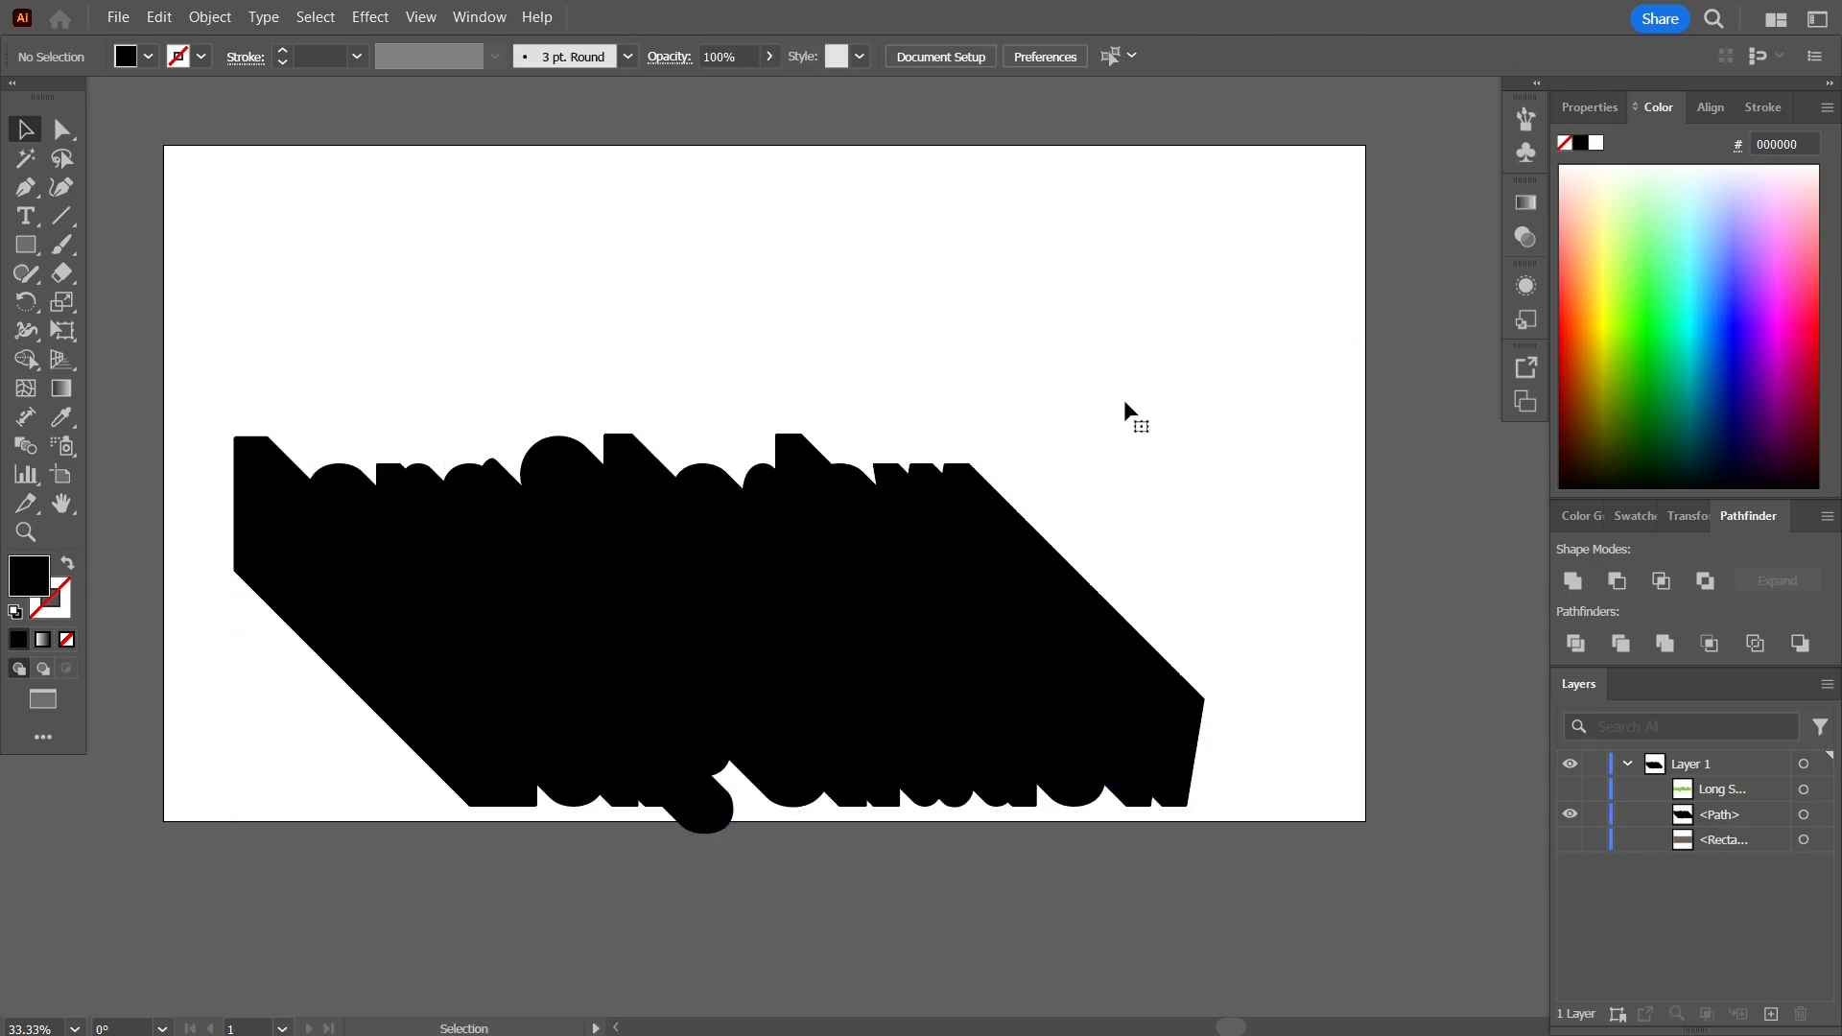
key(a)
key(ctrl+v)
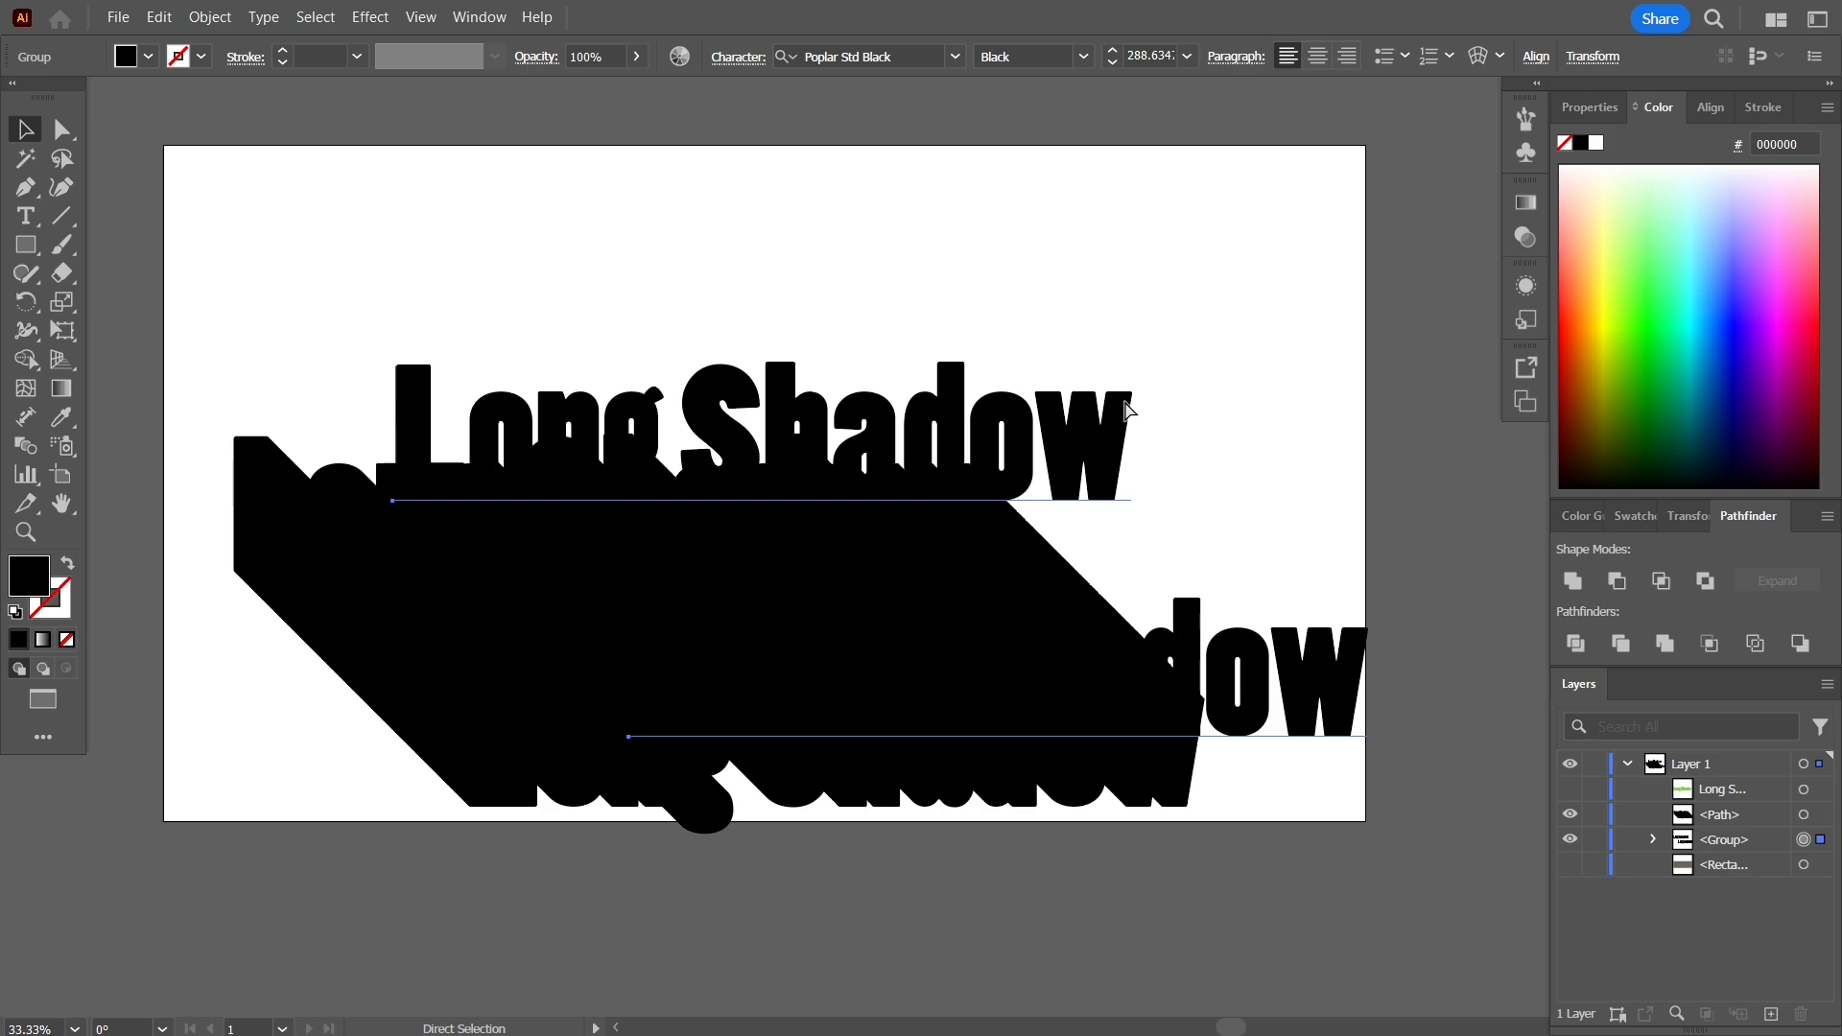
key(ctrl+z)
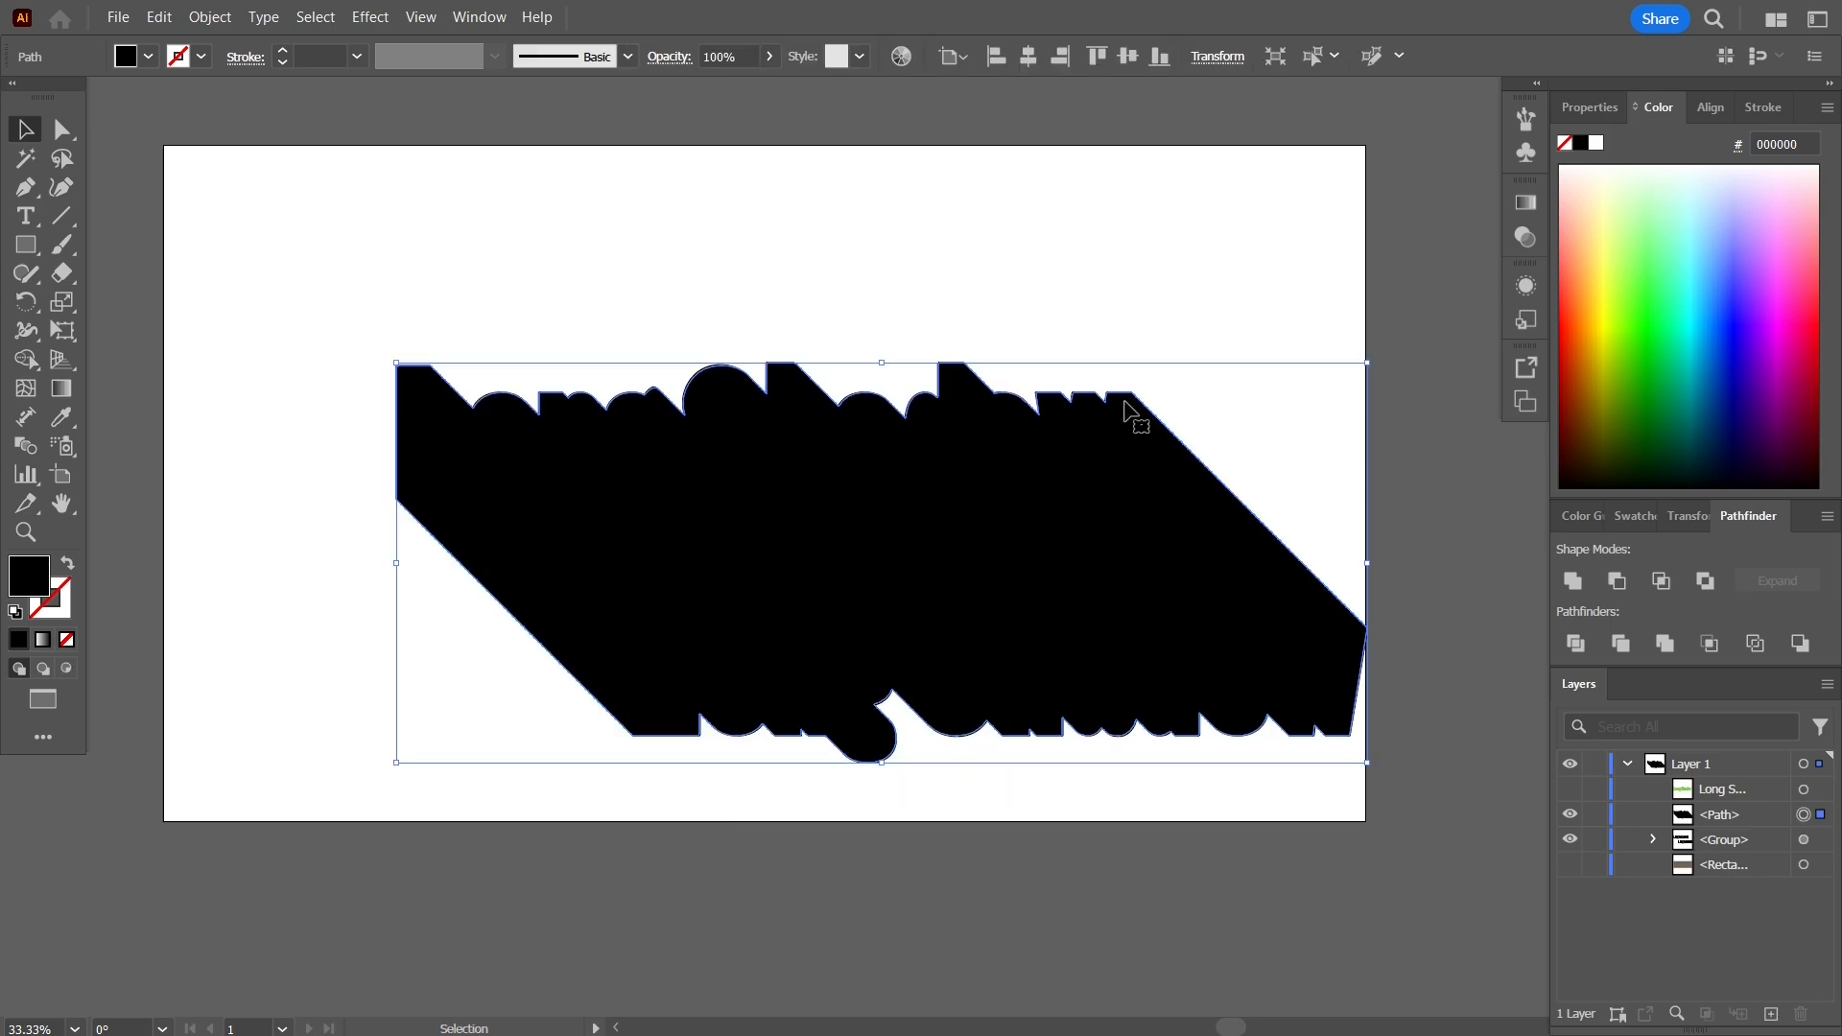
- Make the brown rectangle and the green text visible again and clear the selection
click(1569, 868)
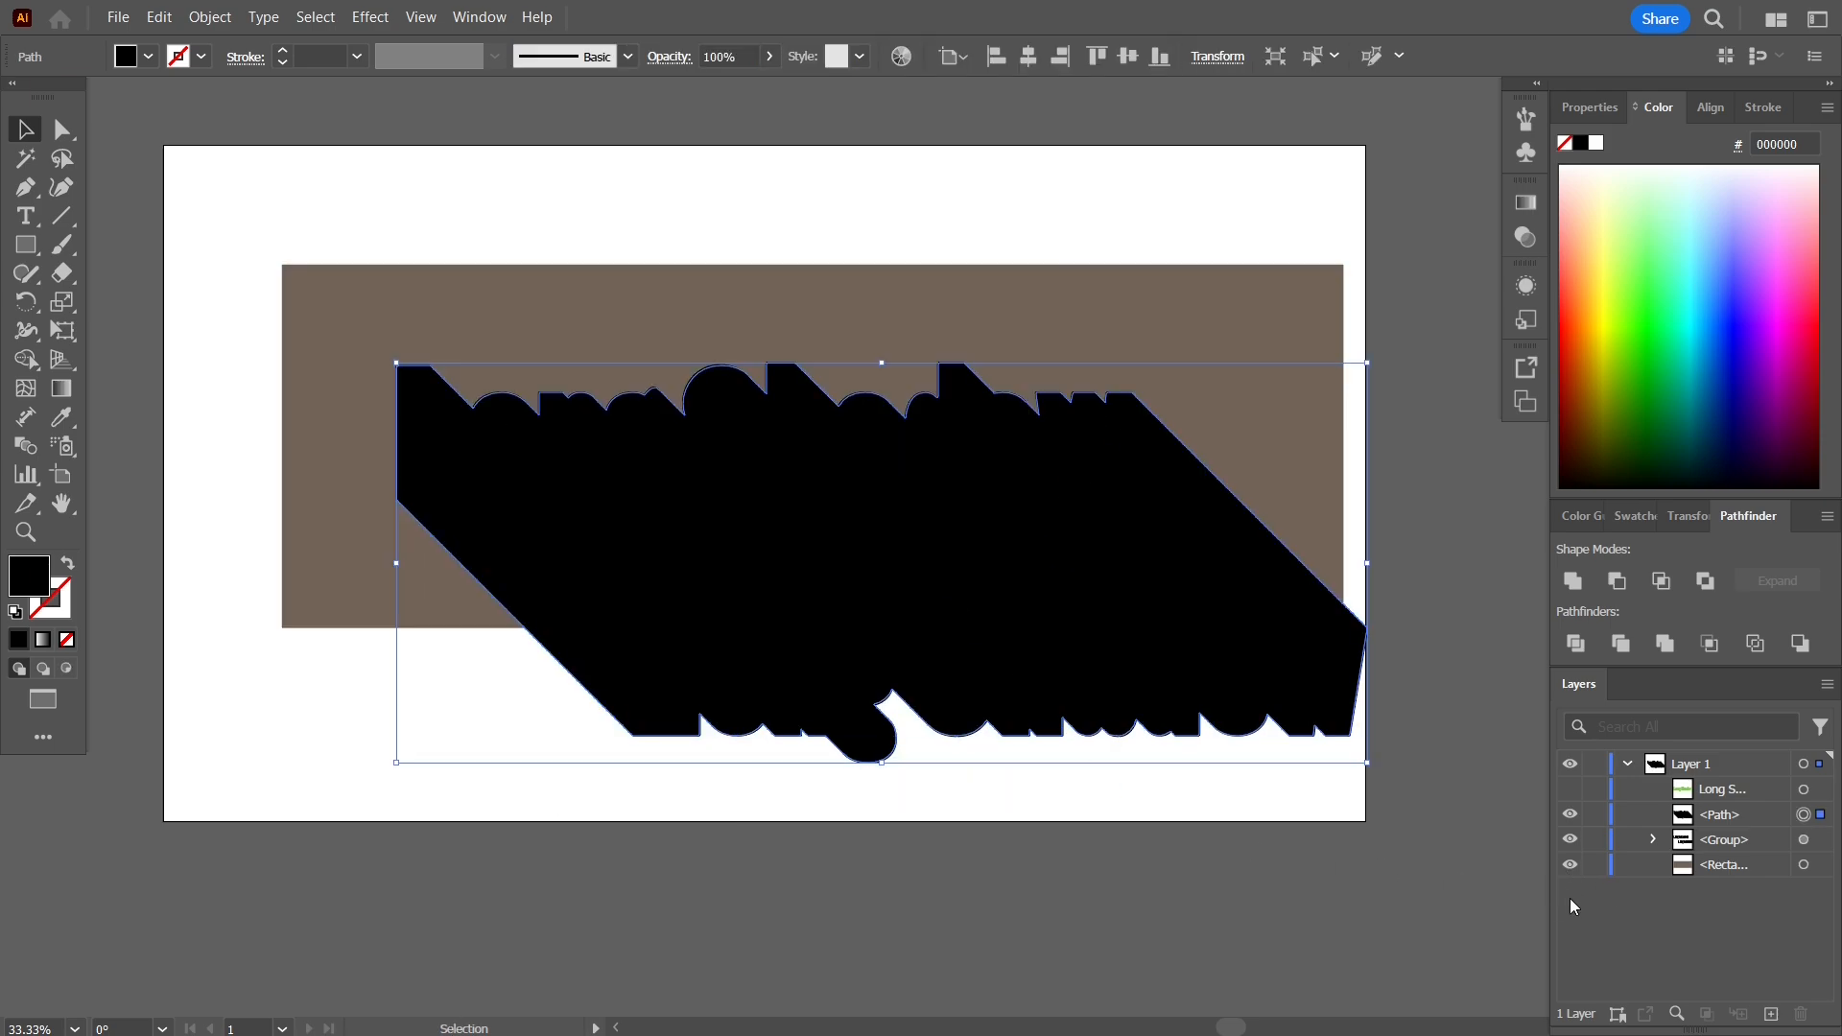
click(1570, 789)
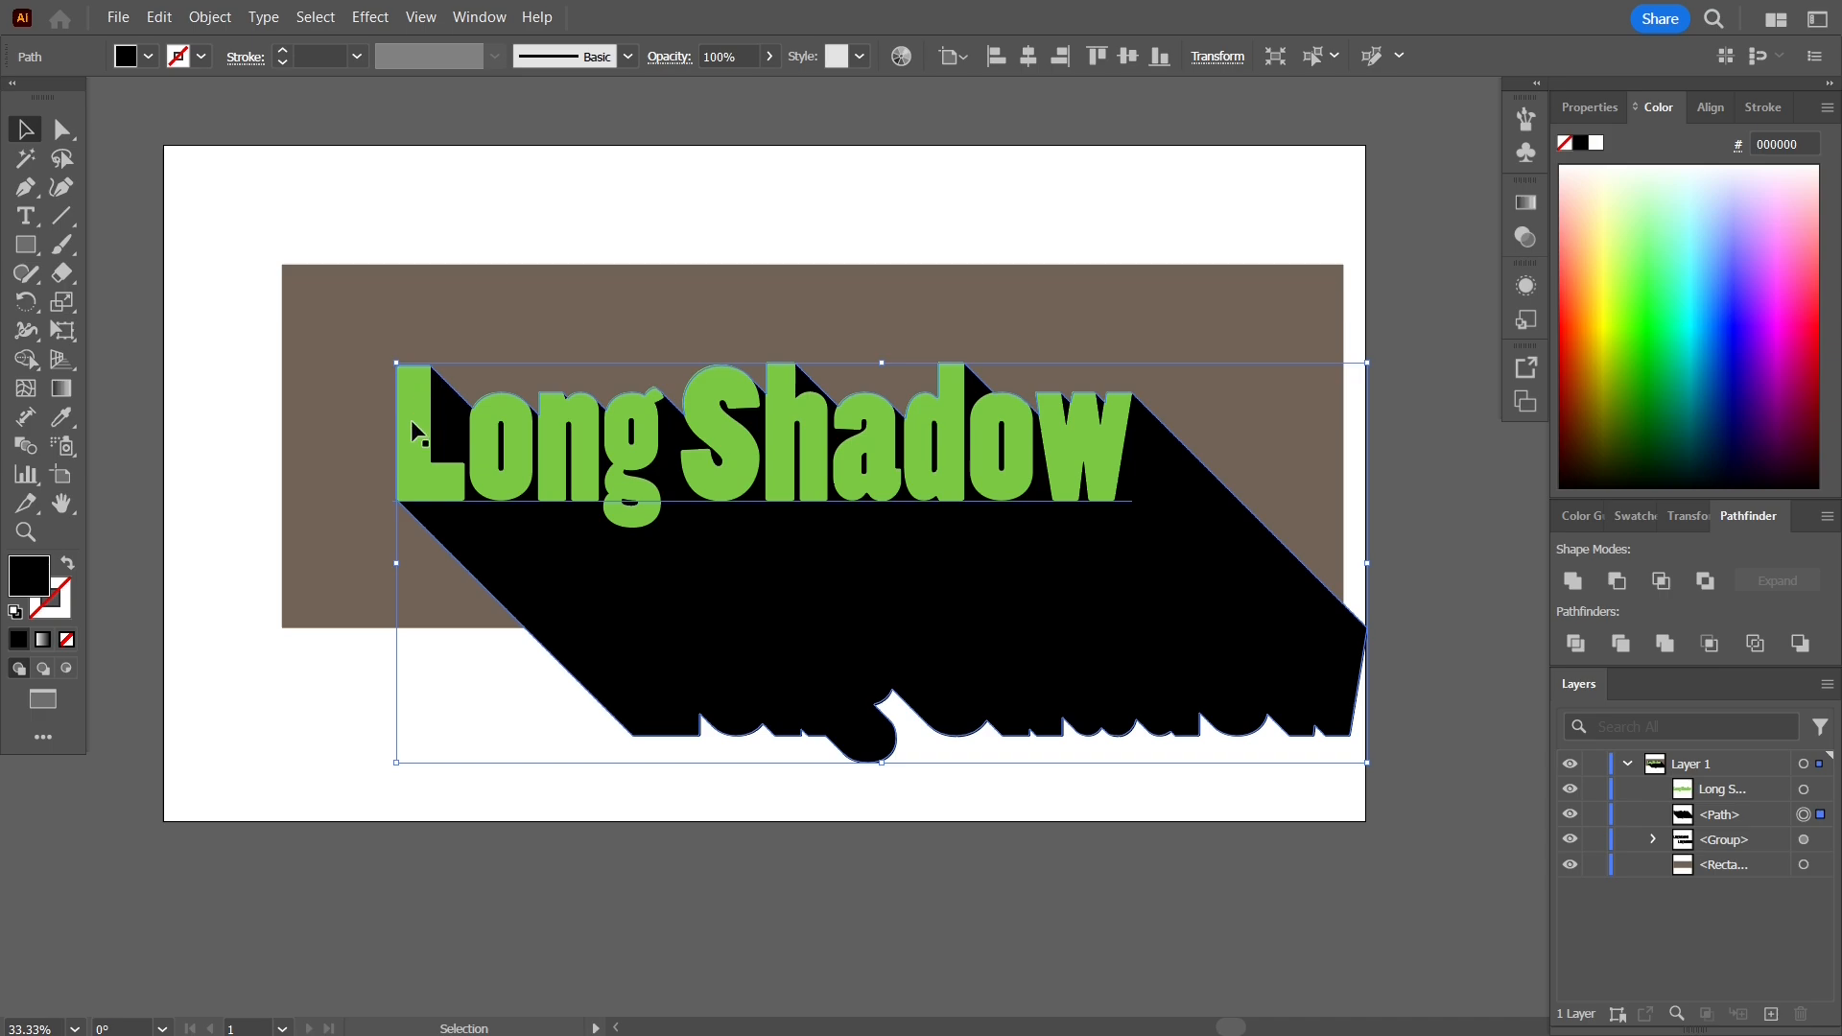
click(285, 673)
- Select the united shadow with the brown rectangle and remove the shadow part below the rectangle with the Shape Builder
click(543, 629)
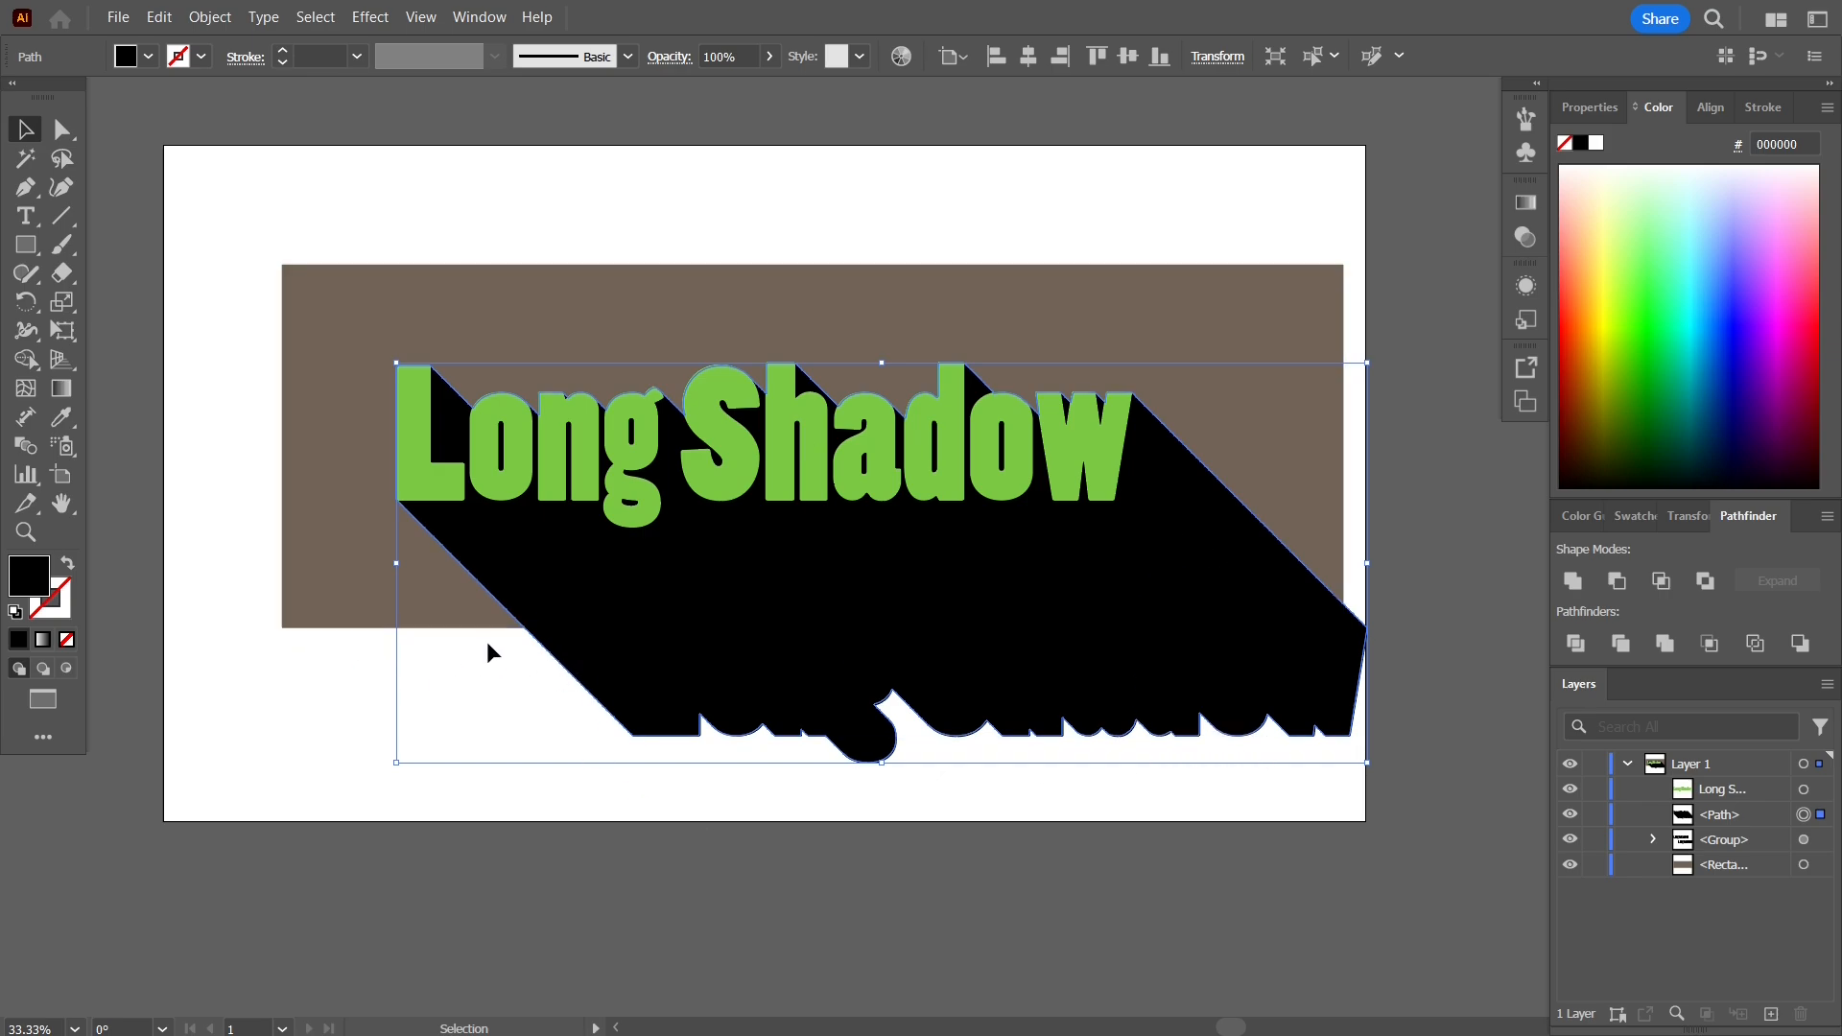
shift+click(301, 571)
key(shift+m)
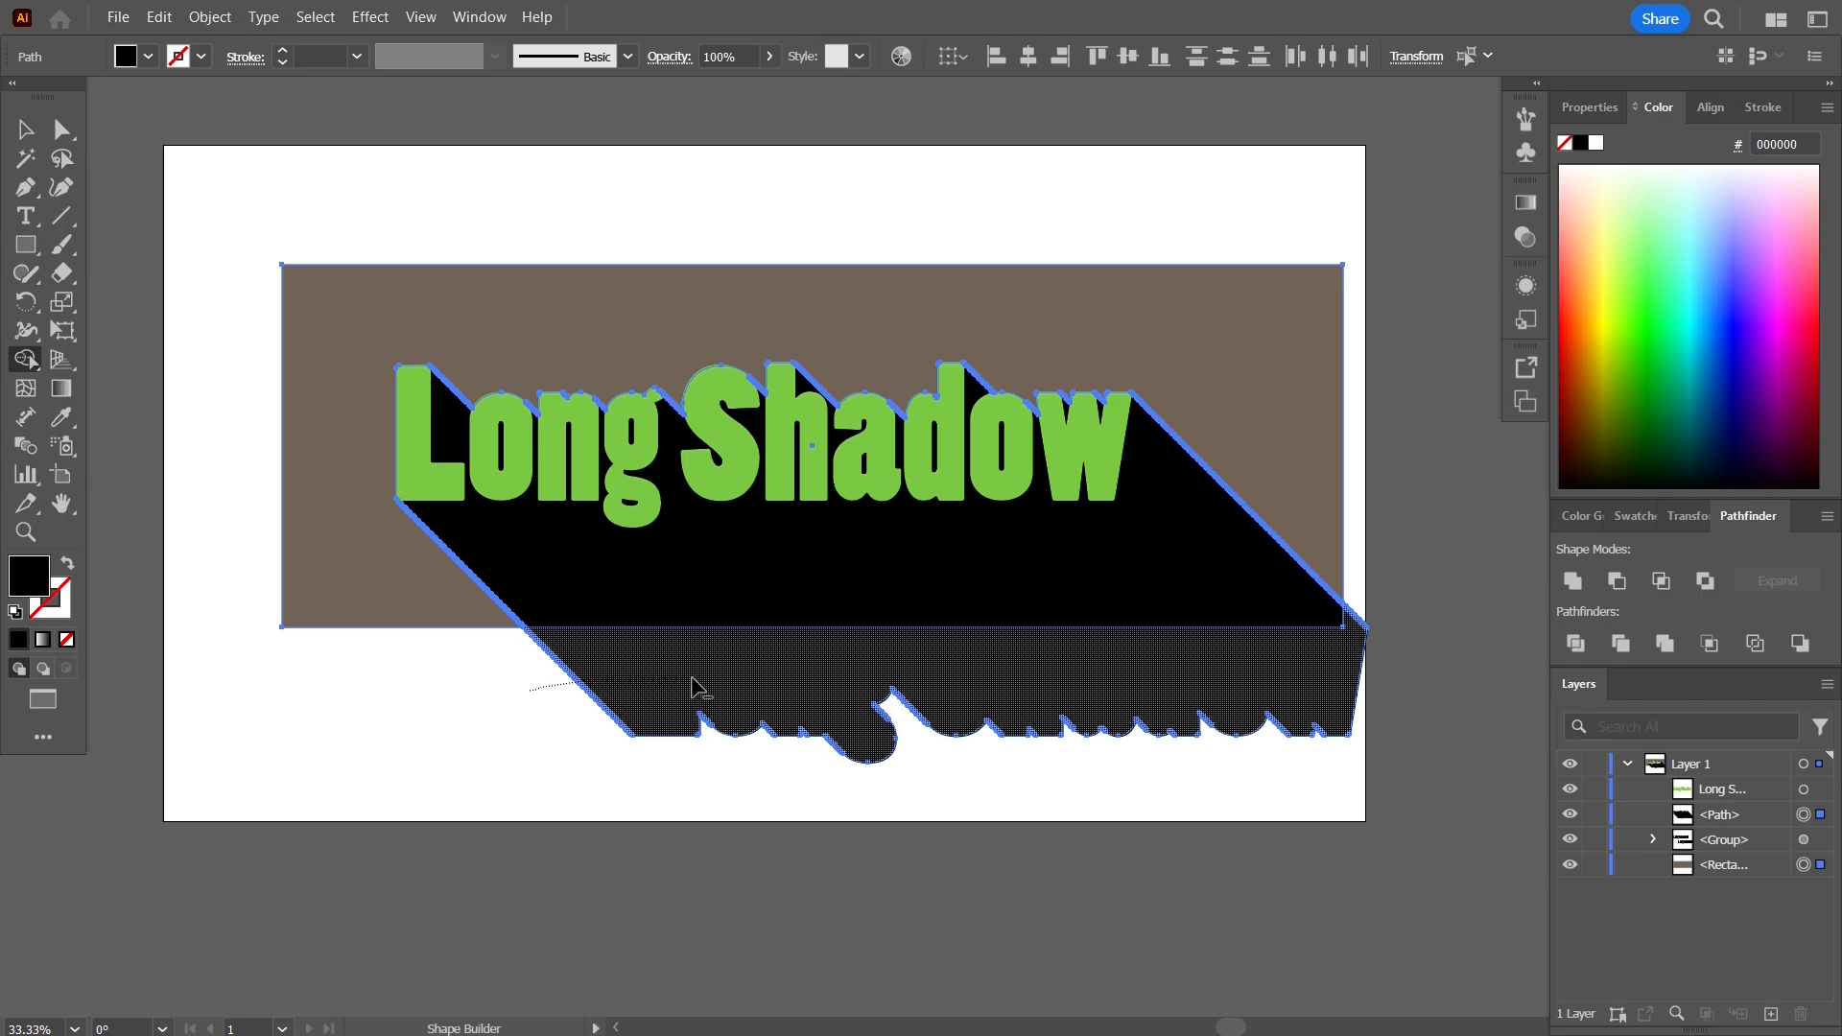
alt+click(806, 685)
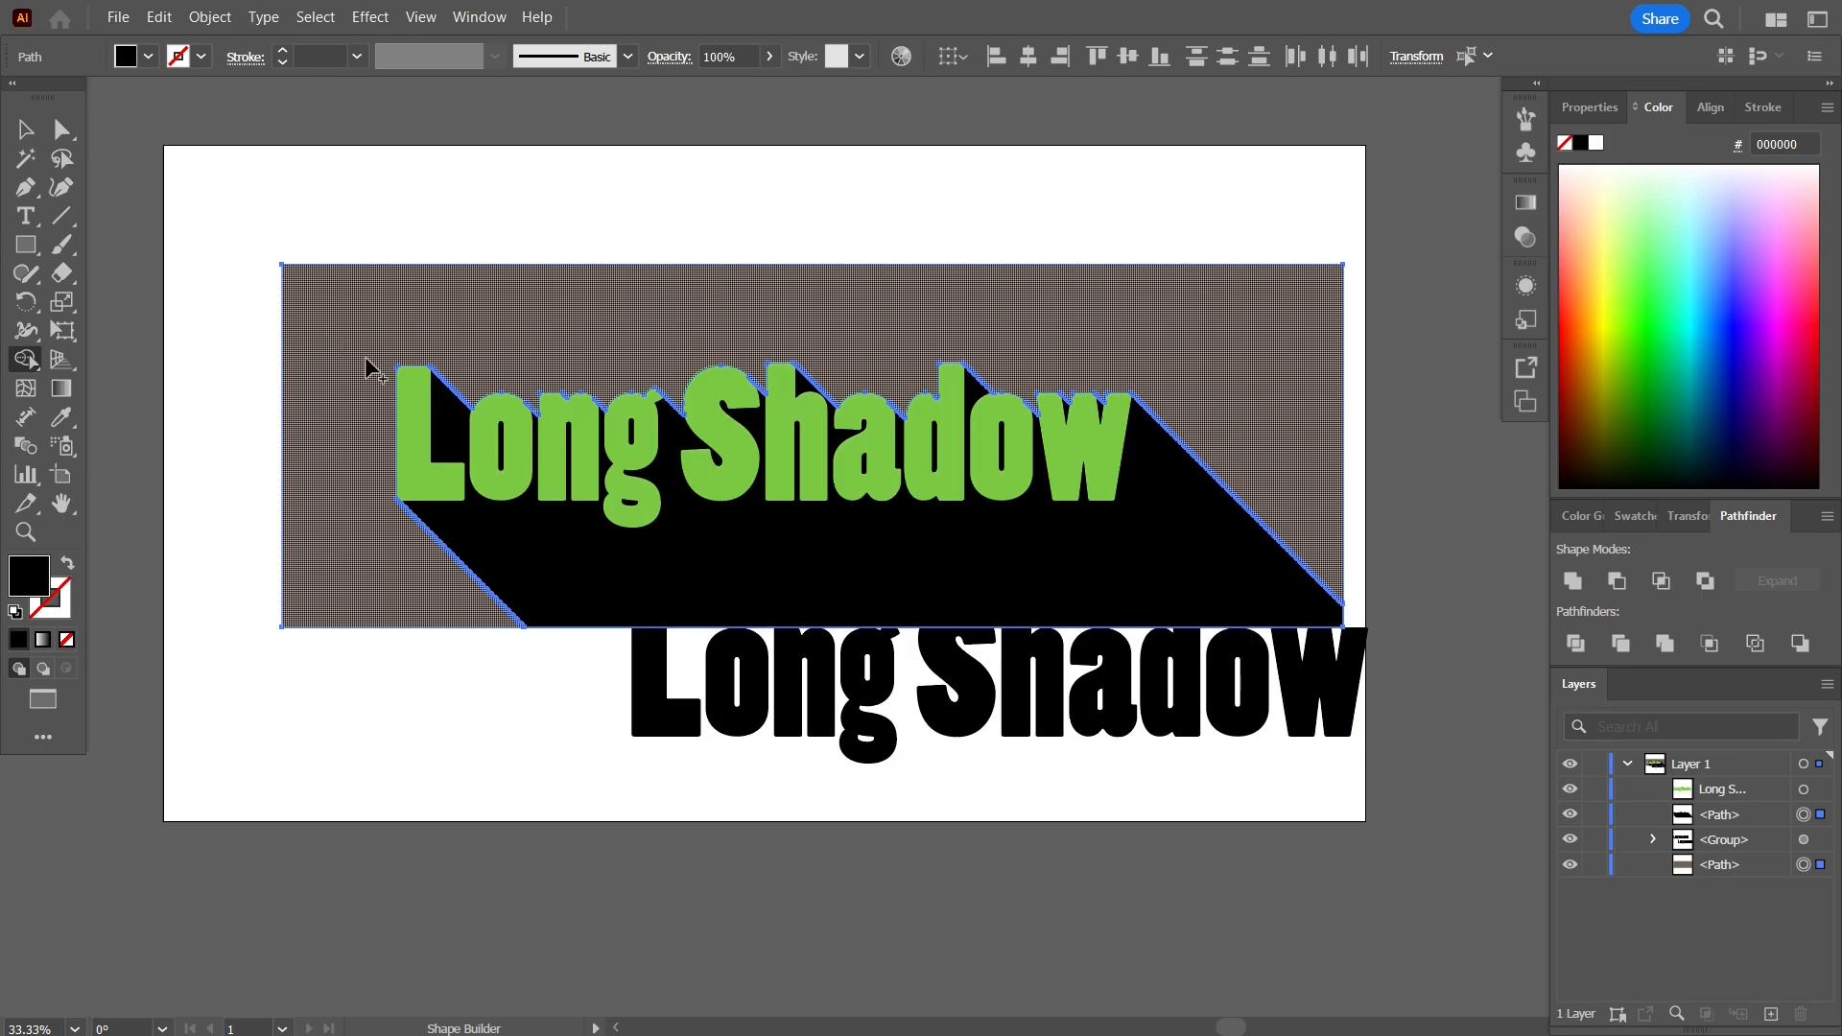
- Move the leftover group of black text copies away from the artwork and delete it
click(21, 131)
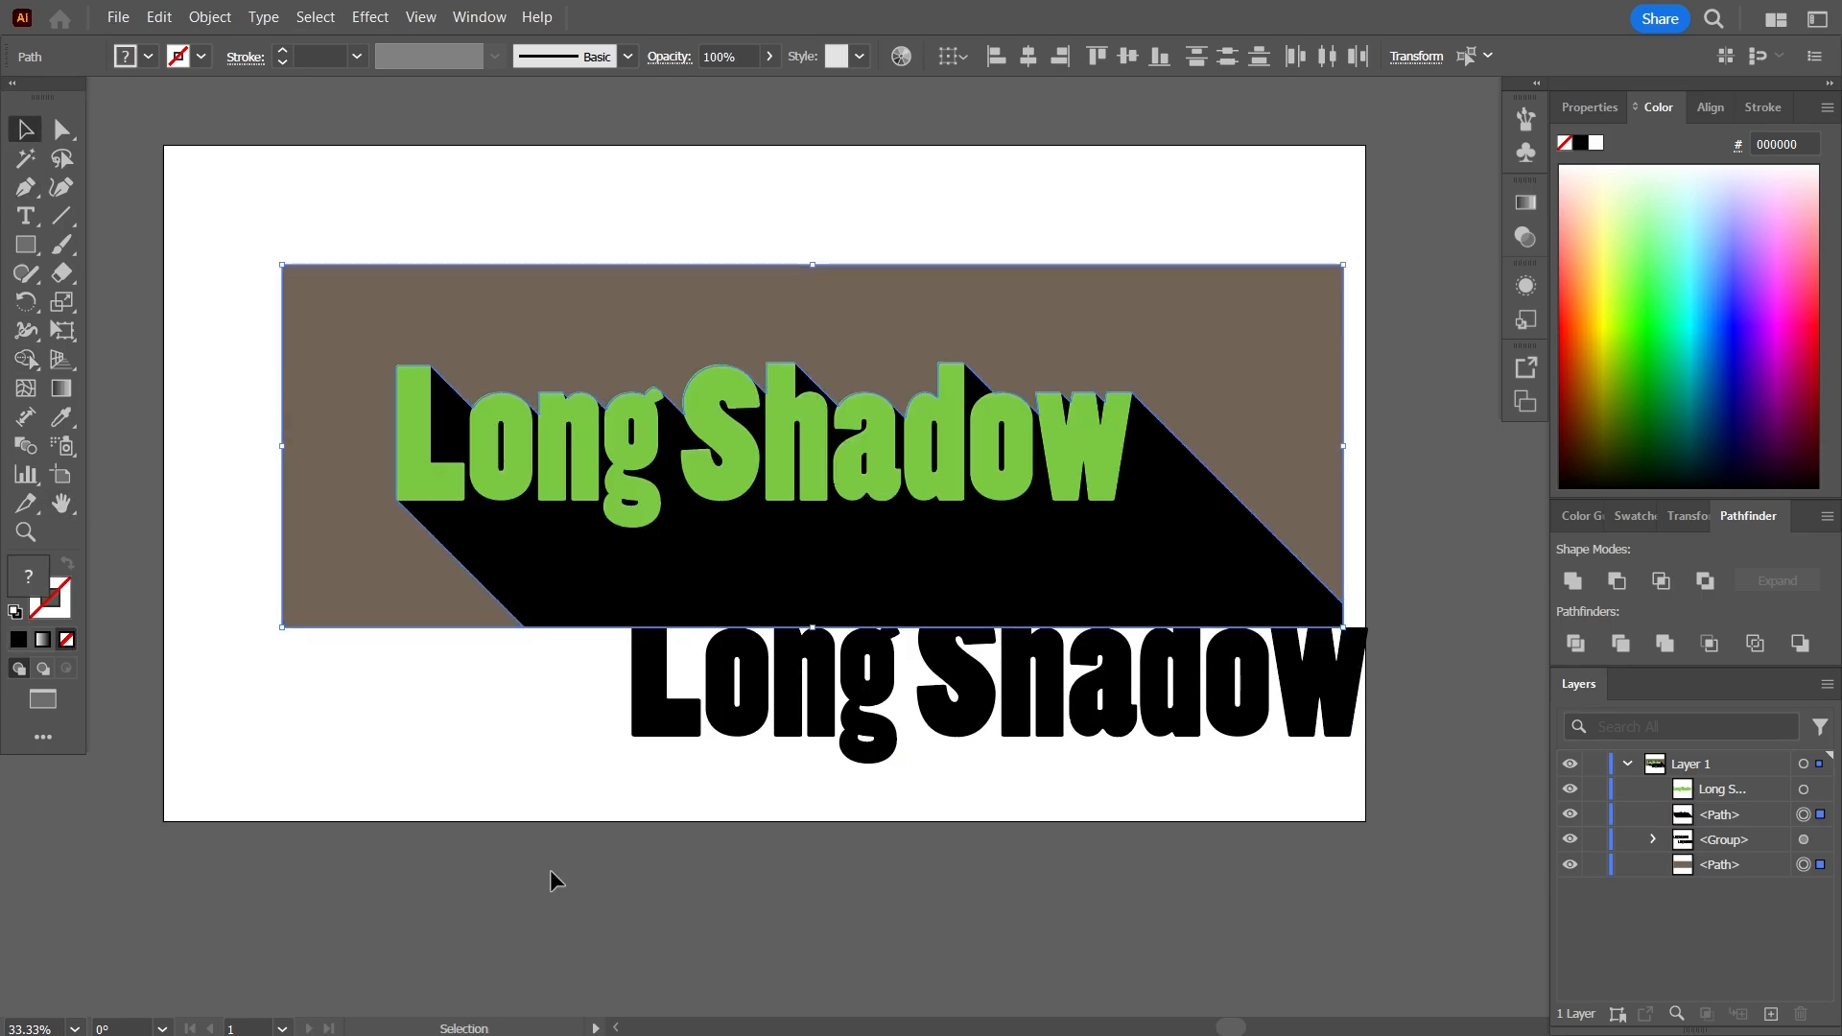
click(715, 729)
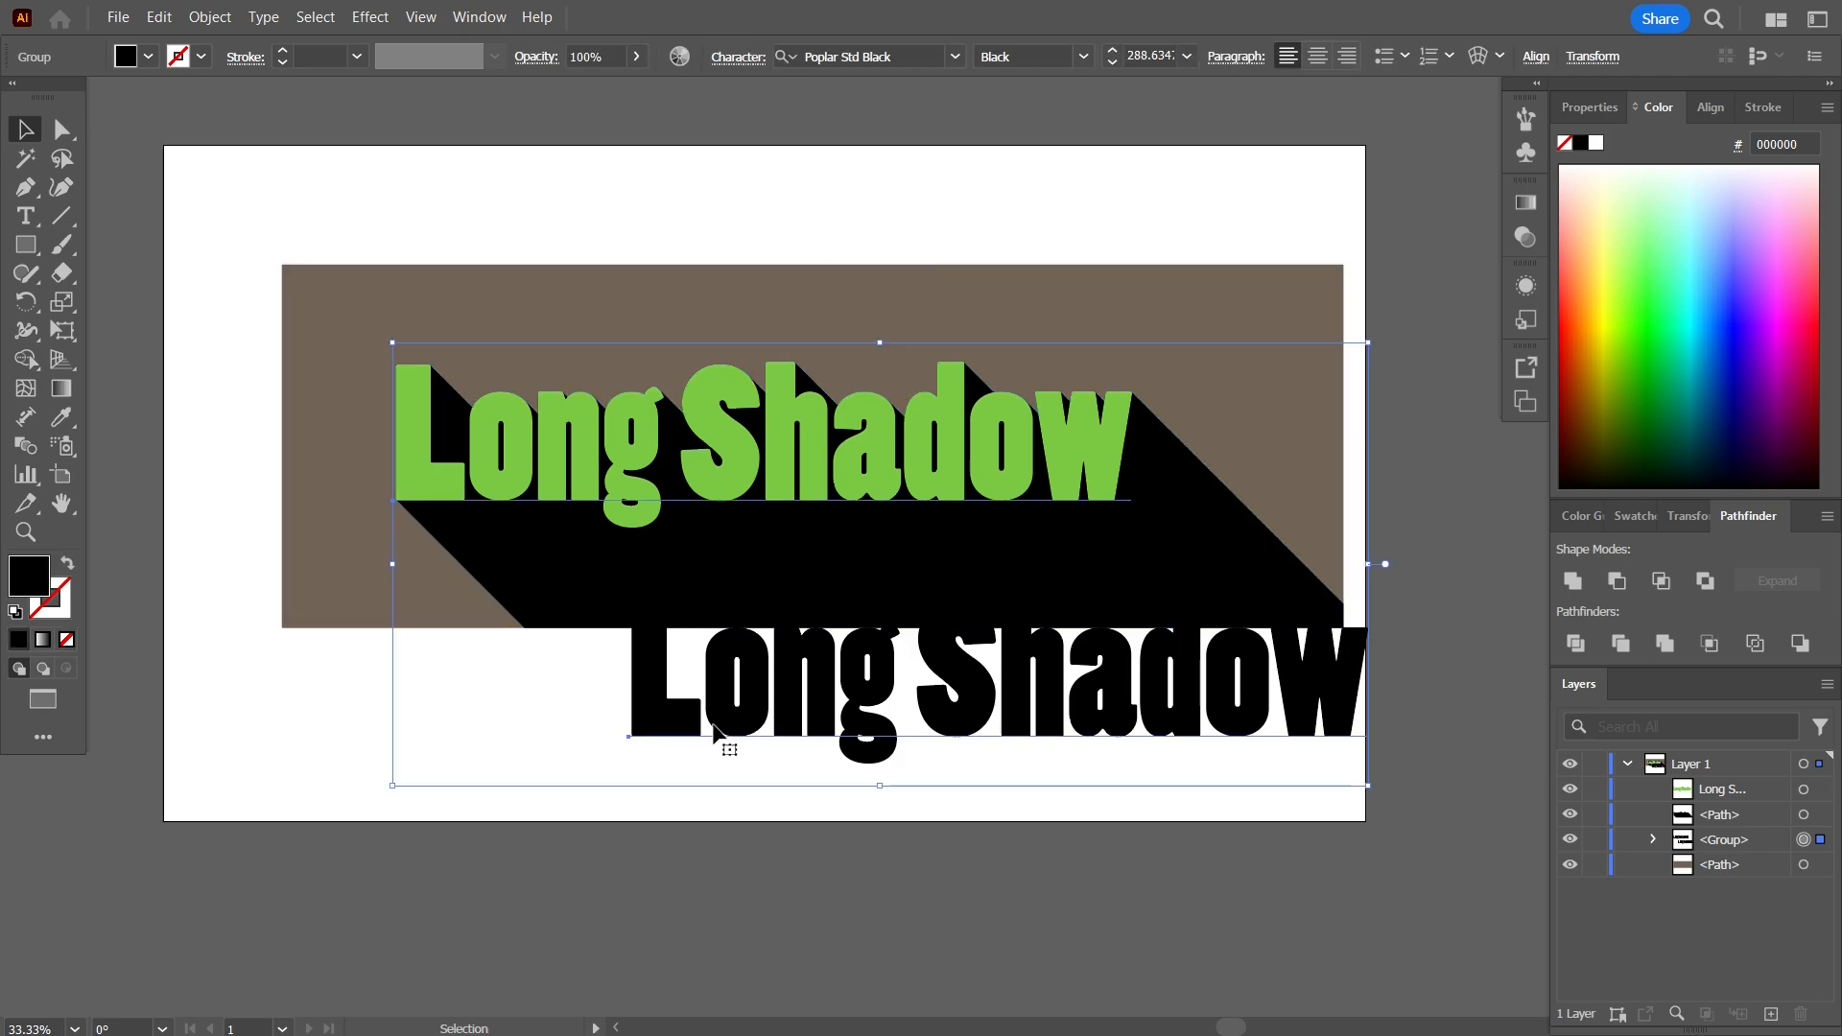
drag(715, 729, 374, 789)
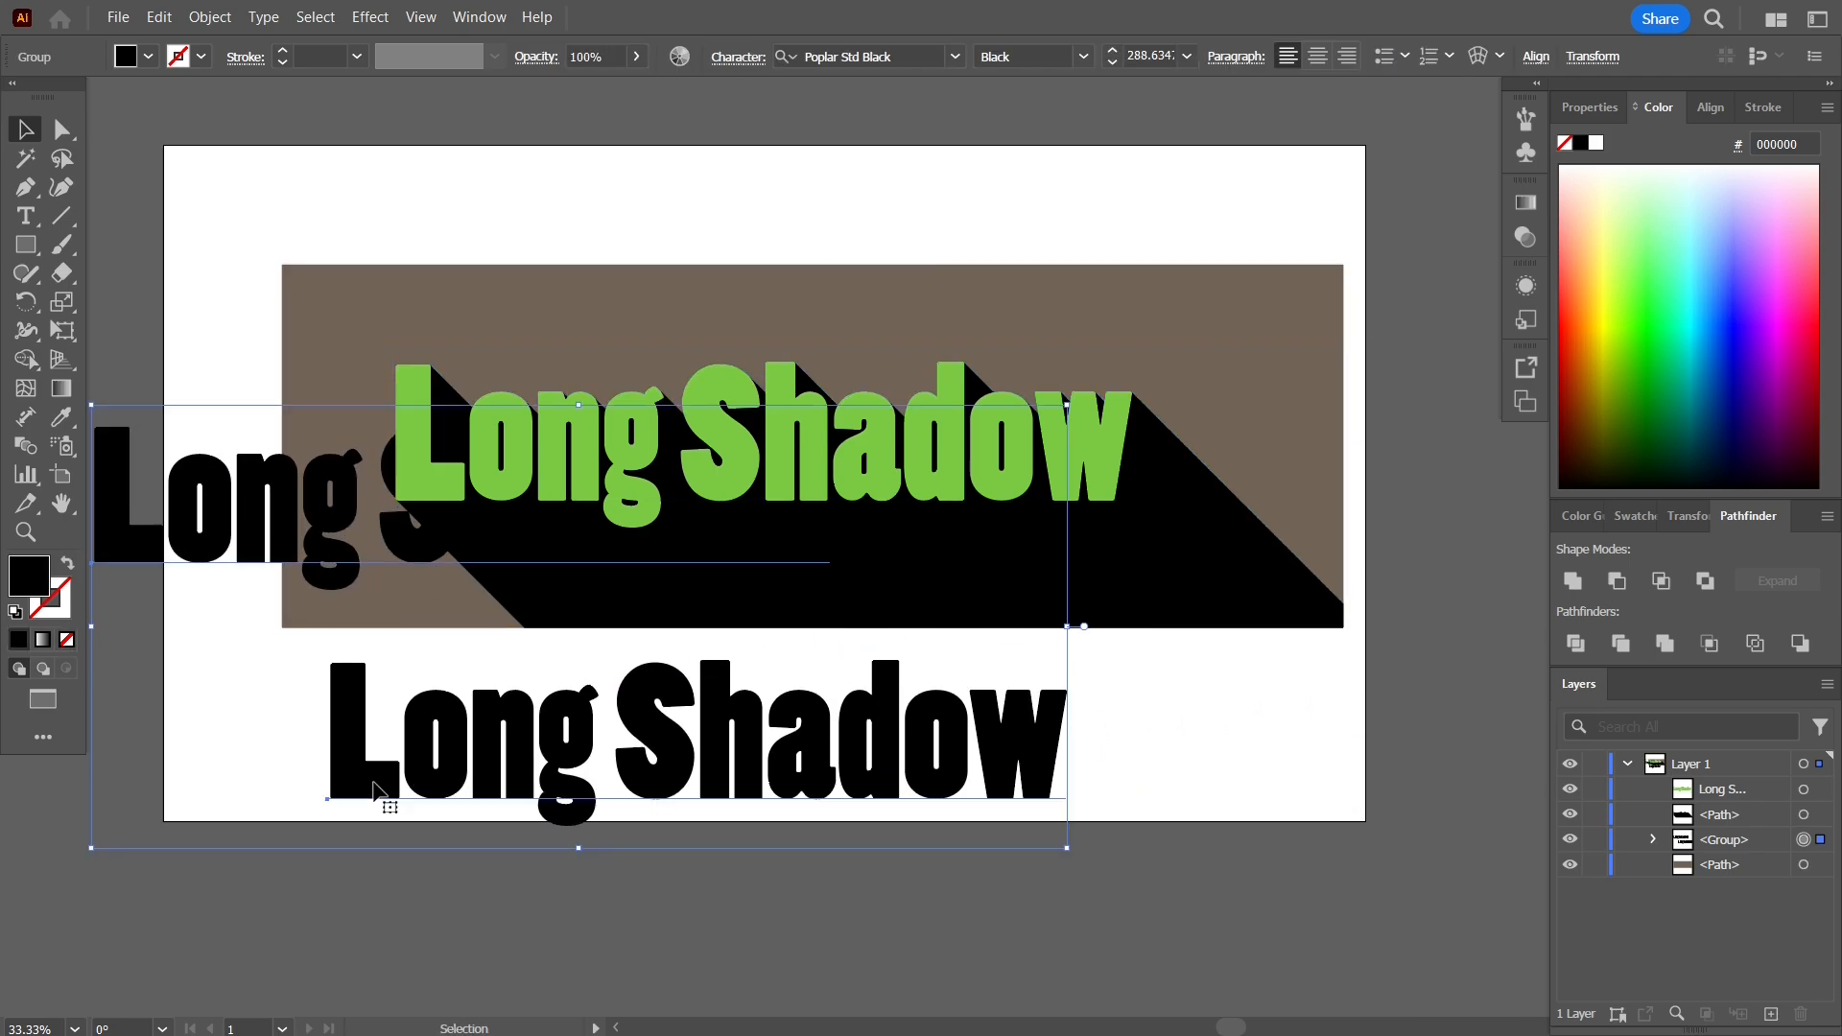
key(Delete)
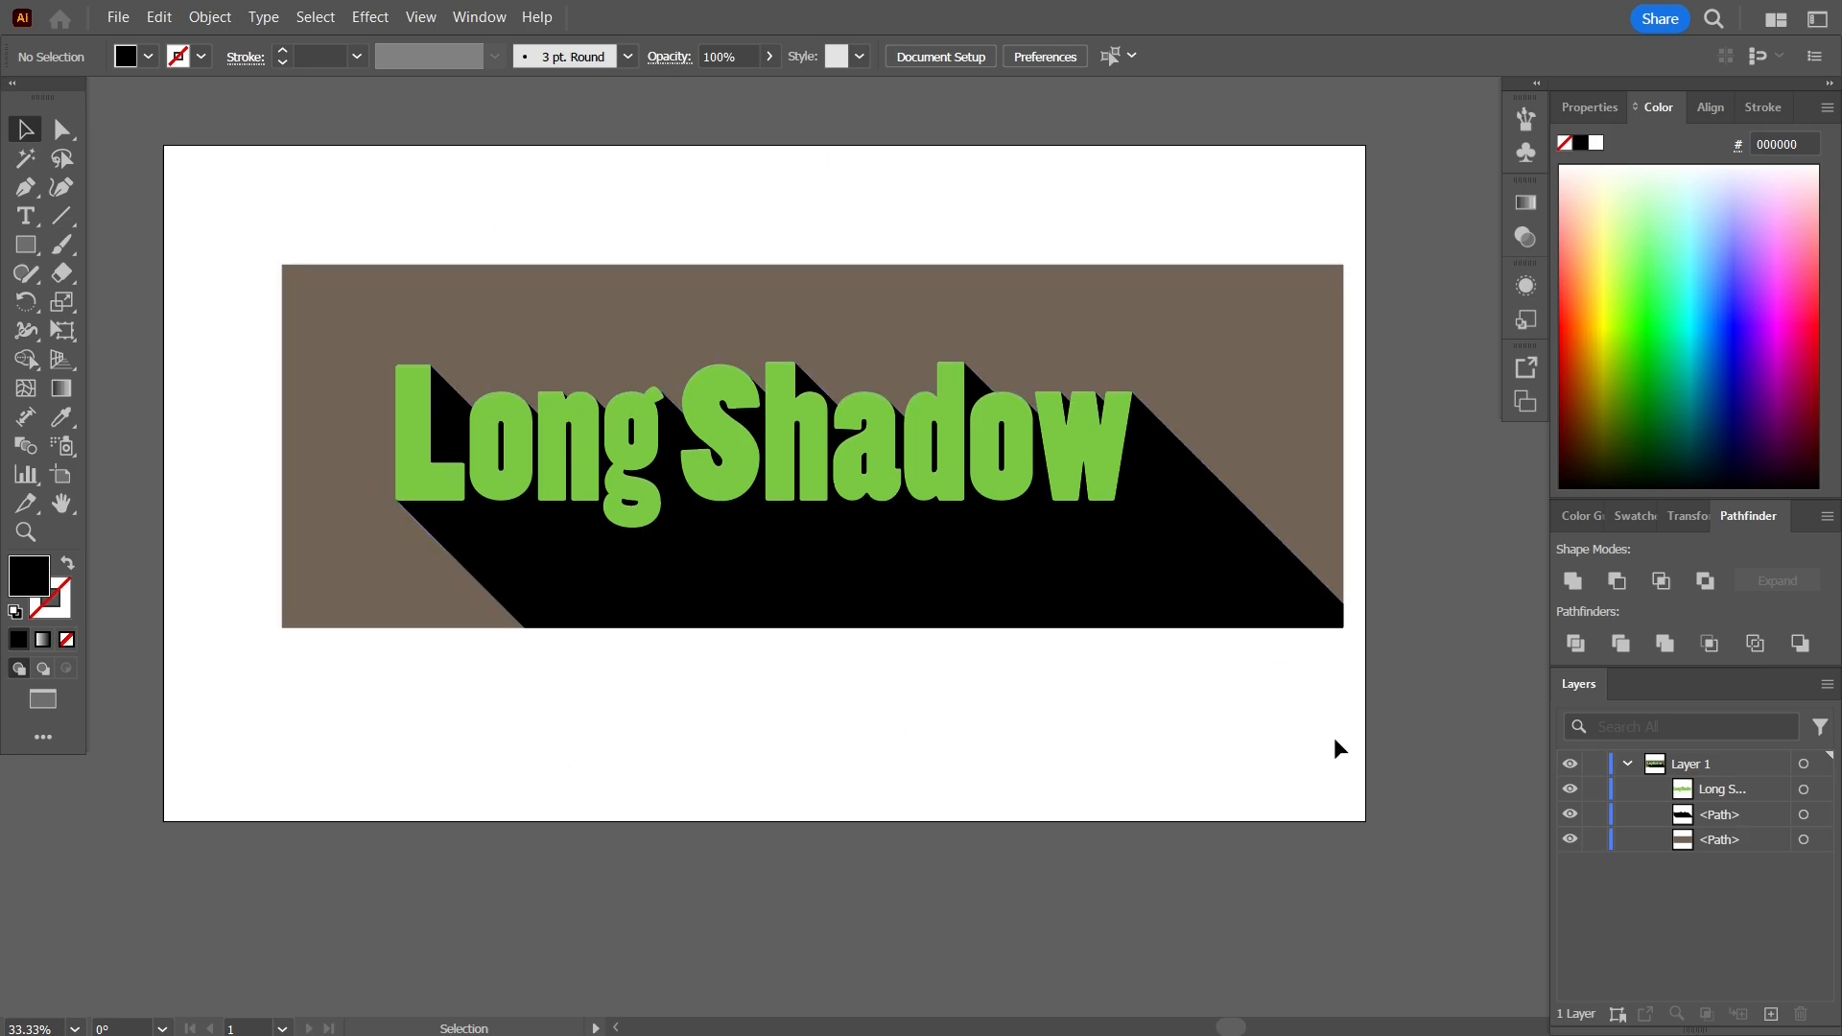
- Set the trimmed shadow's opacity to 20% and its blend mode to Multiply, and deselect it
click(1237, 576)
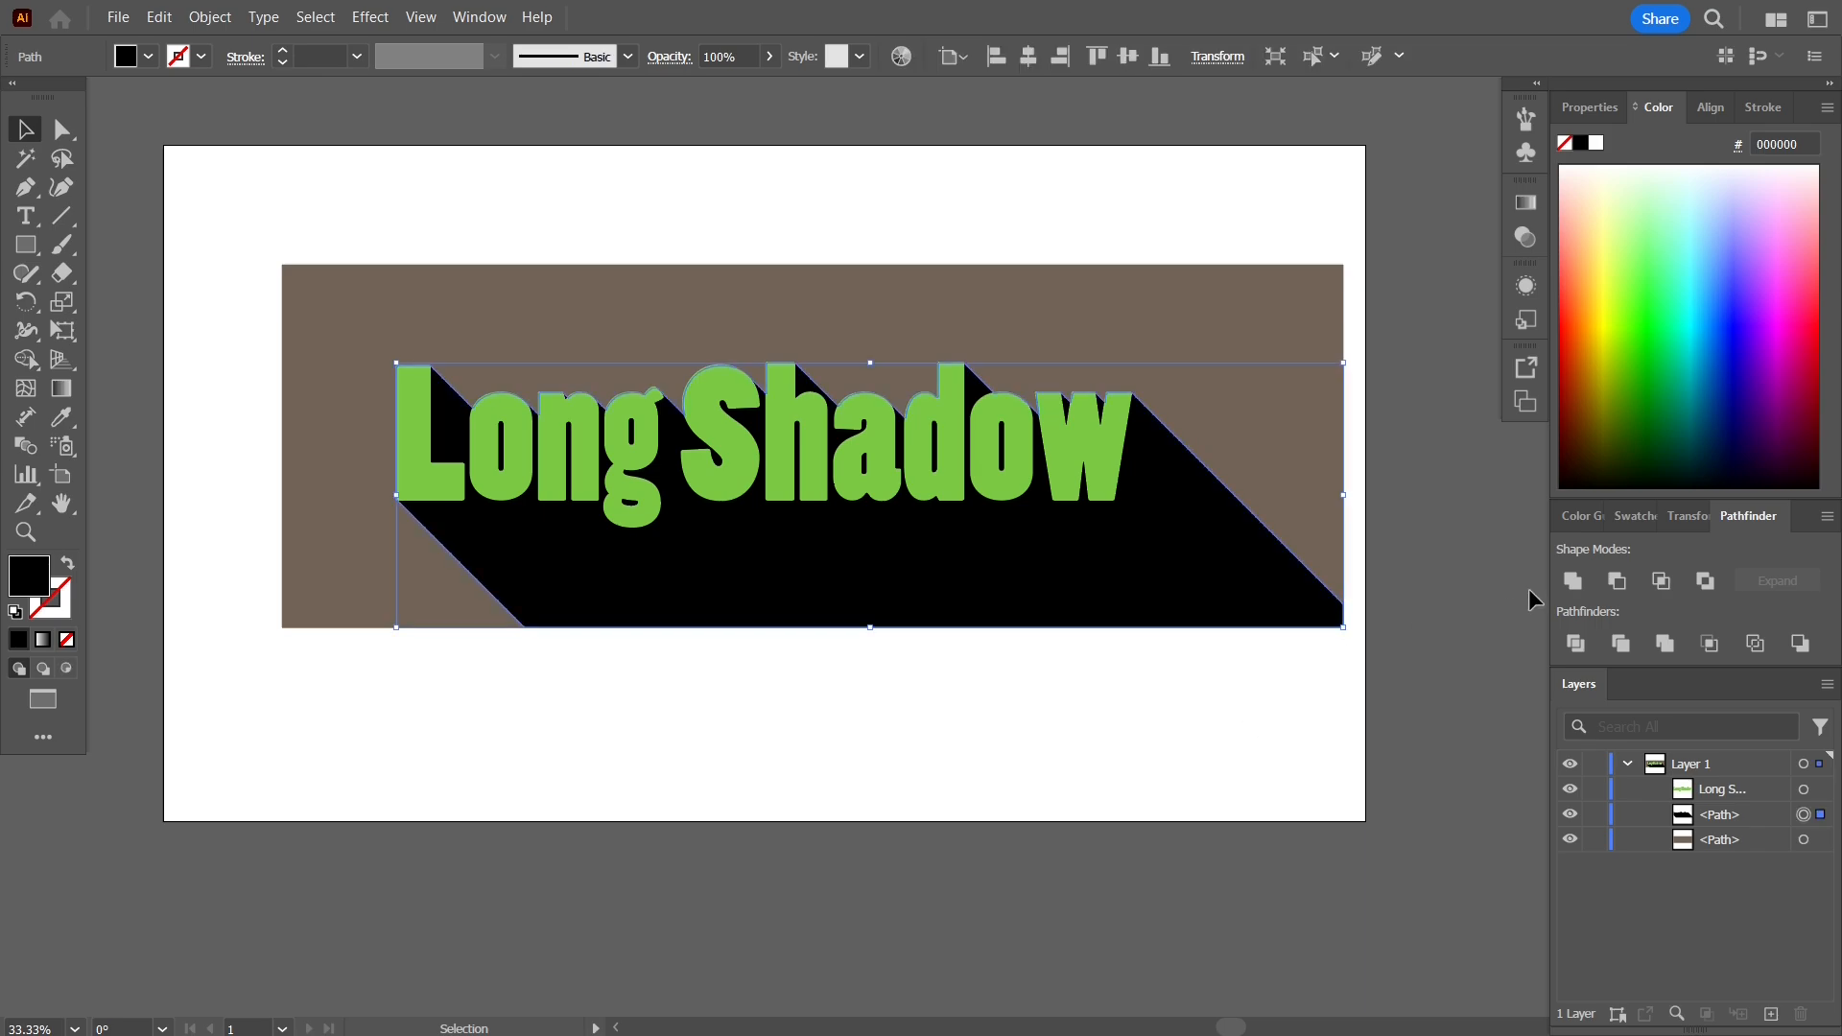
click(1592, 107)
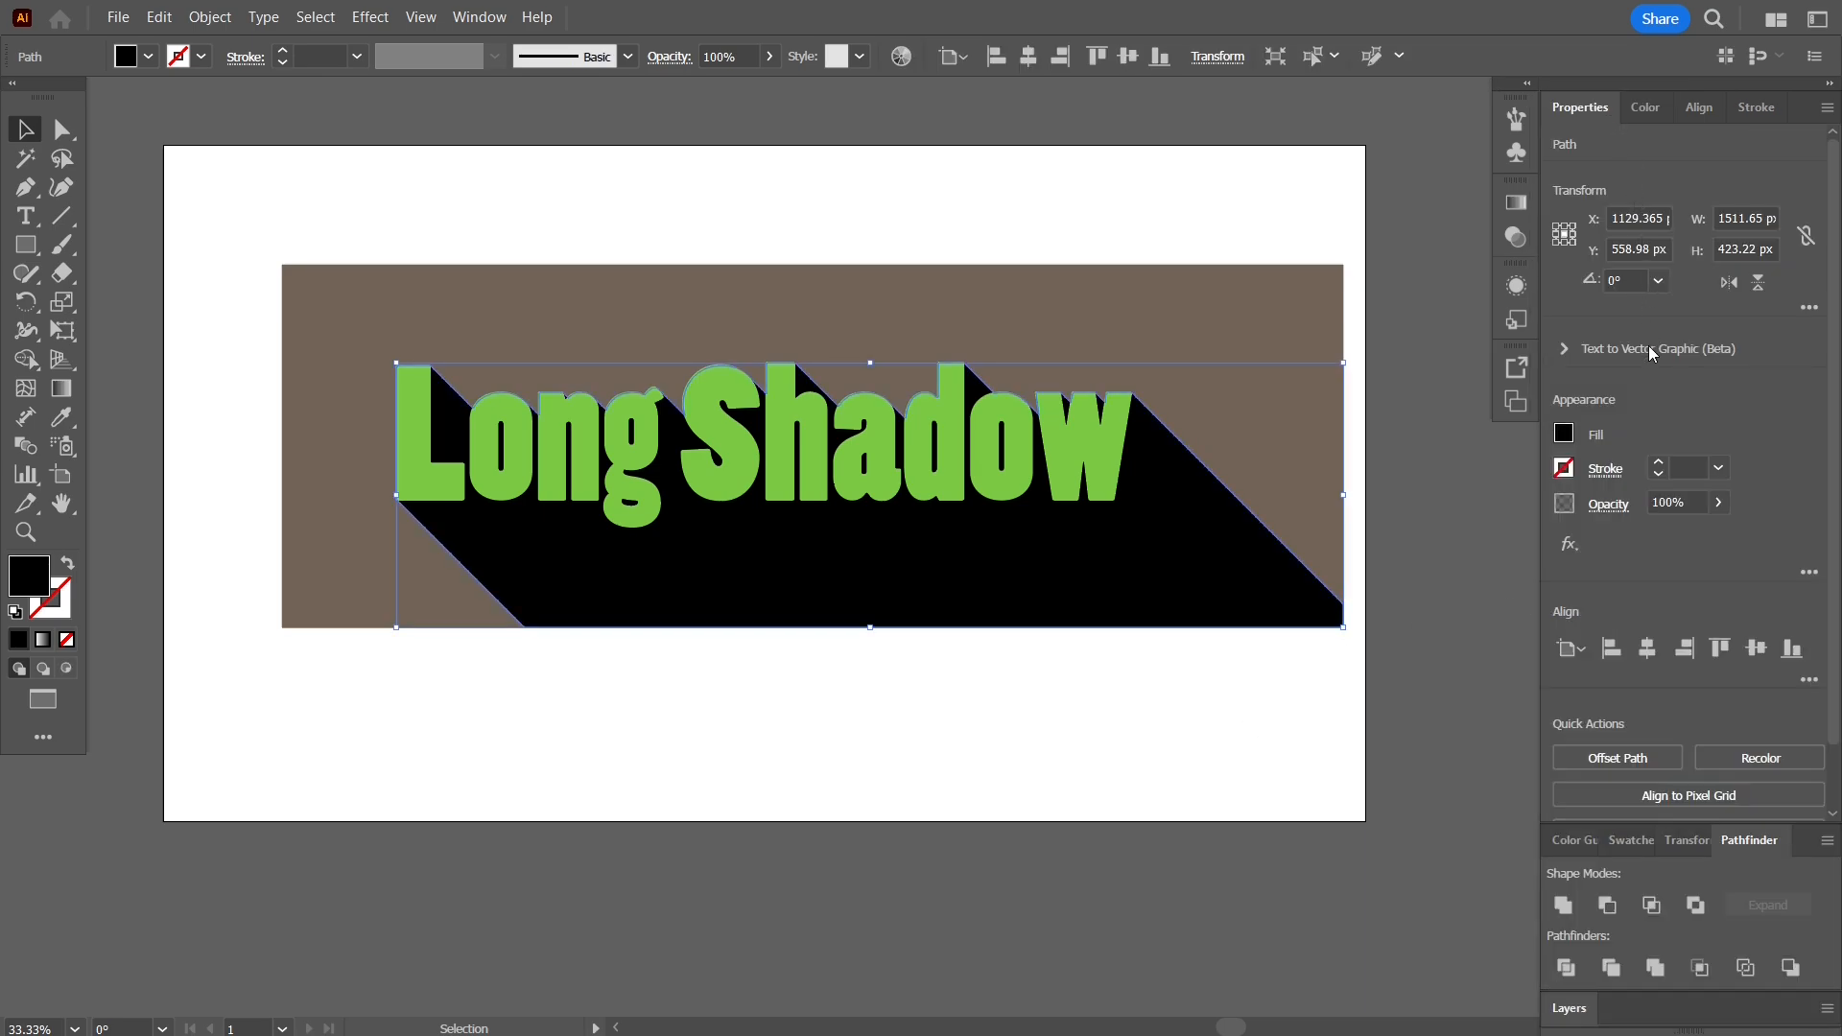
click(1690, 496)
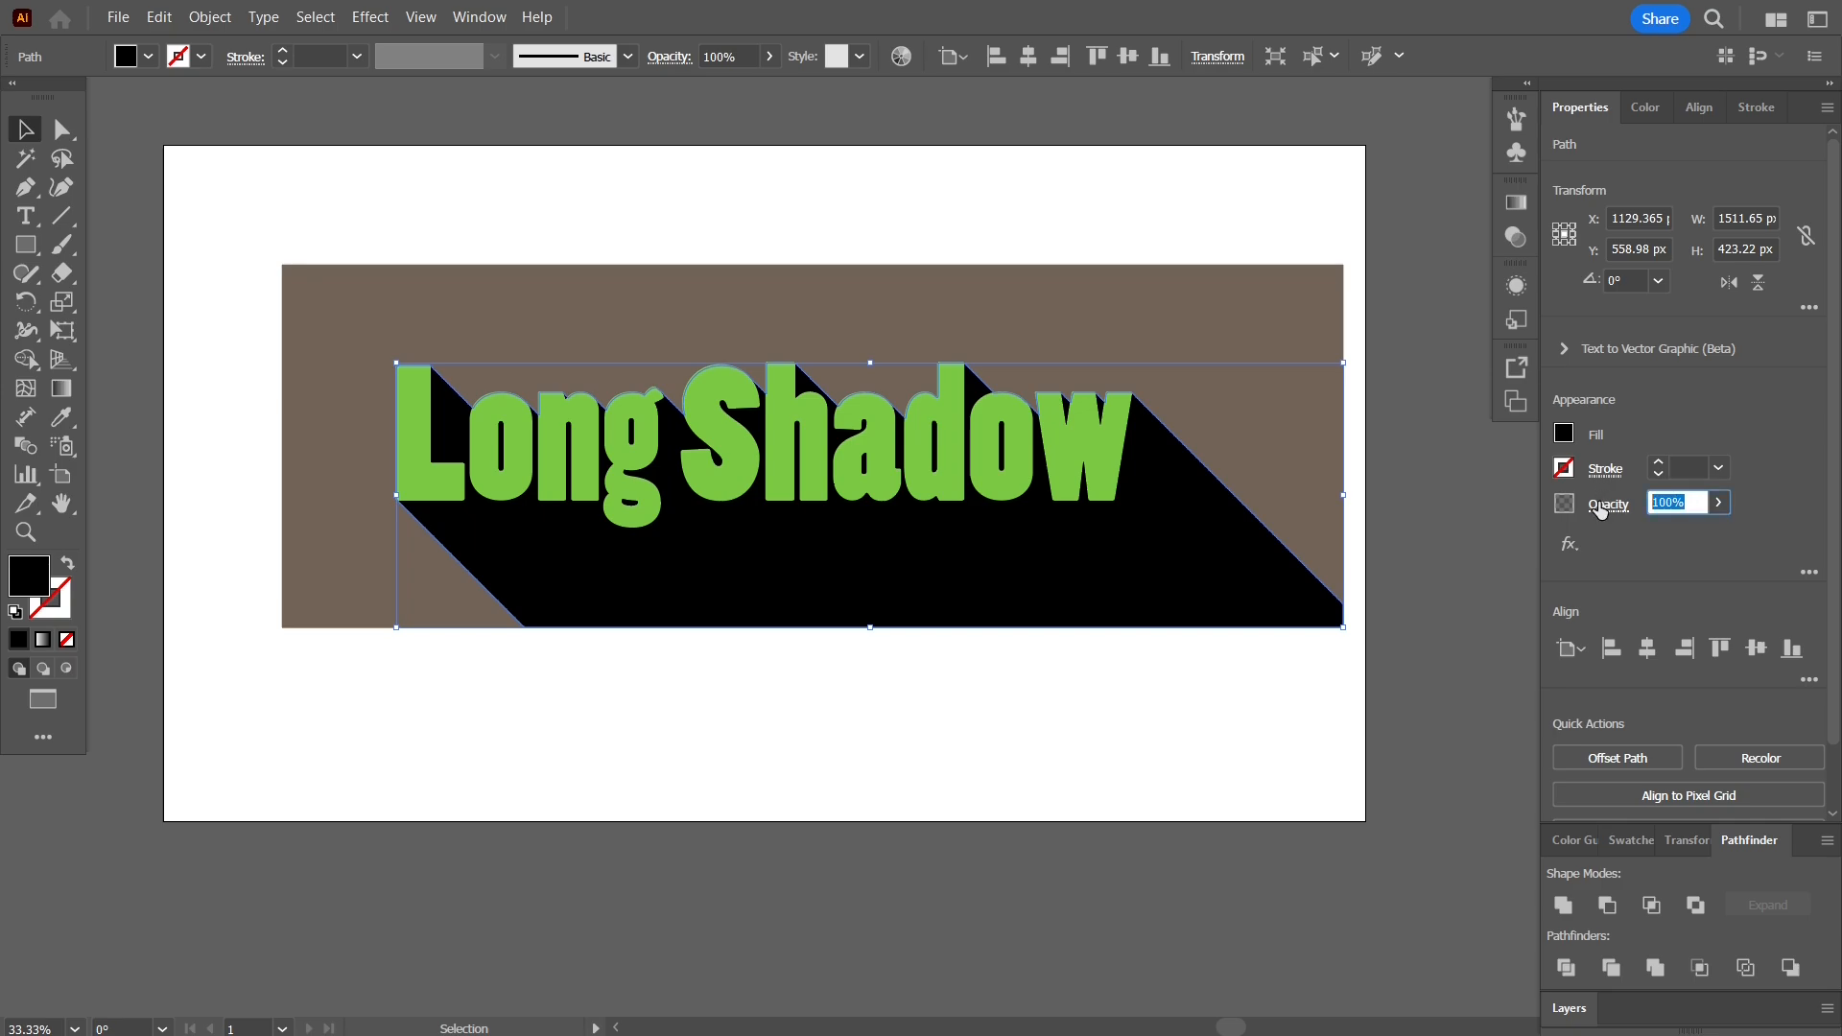
click(1600, 505)
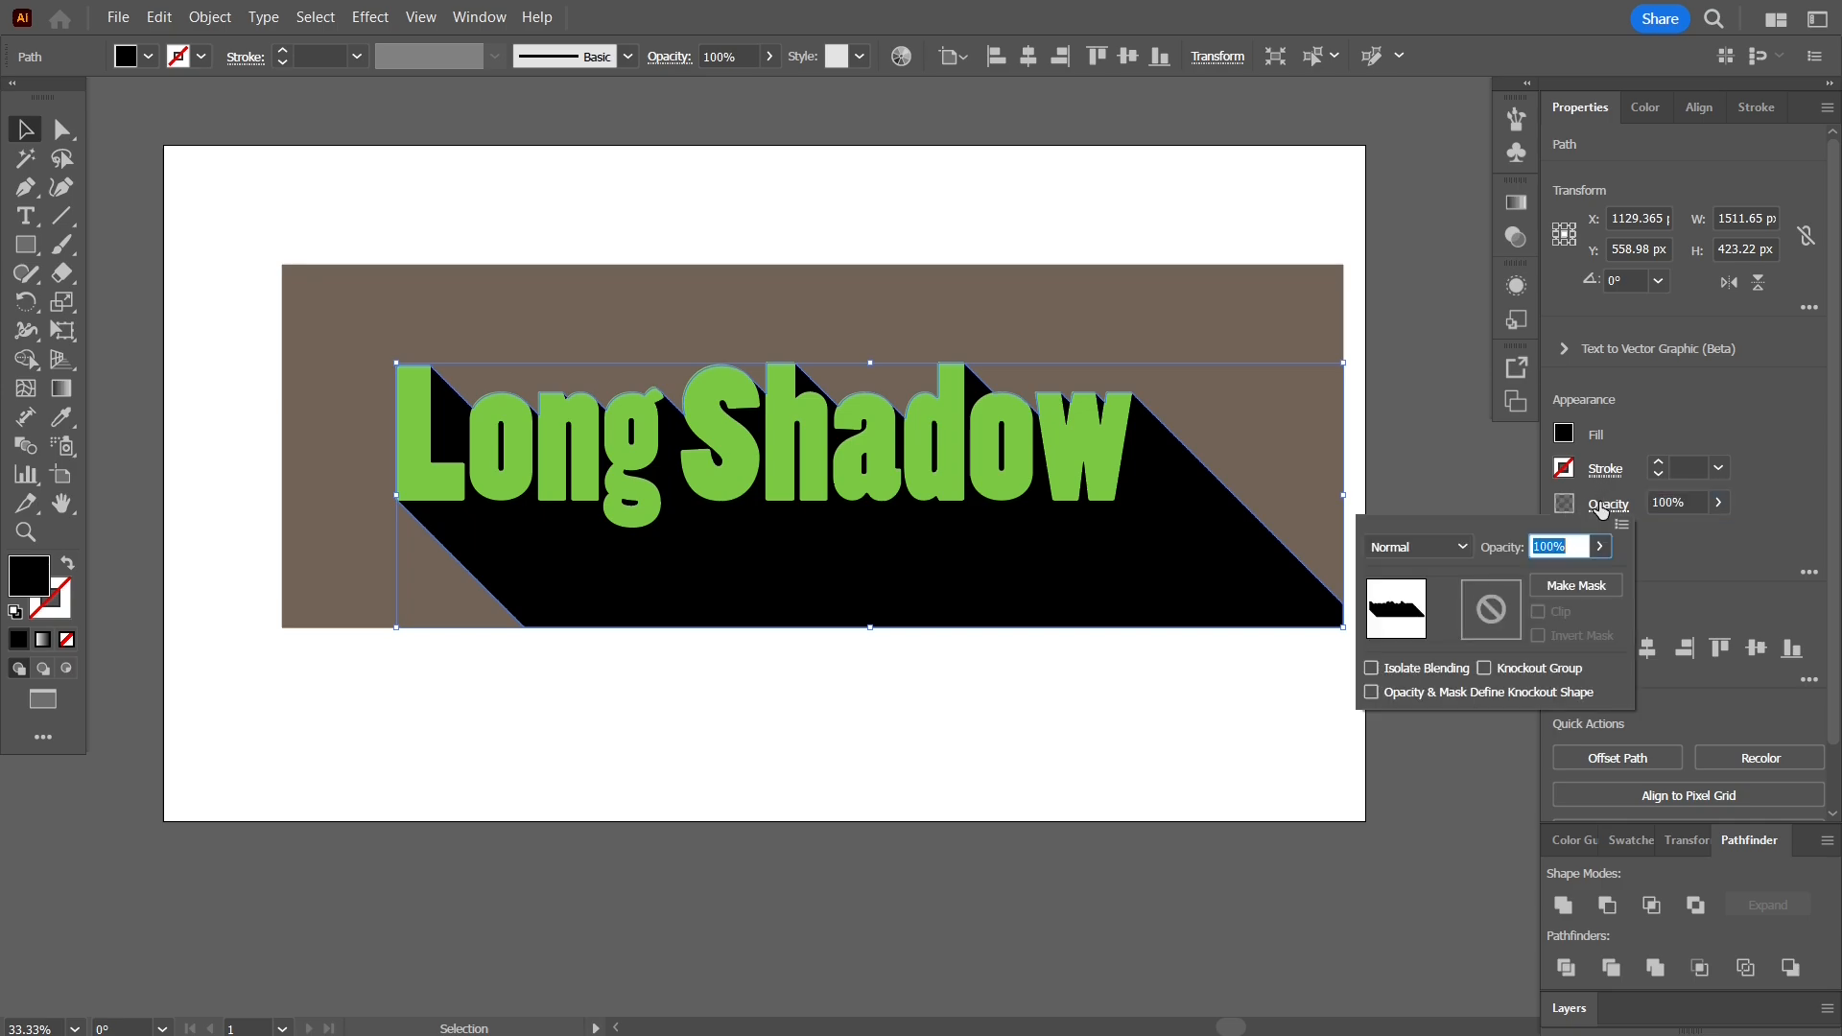
click(1599, 546)
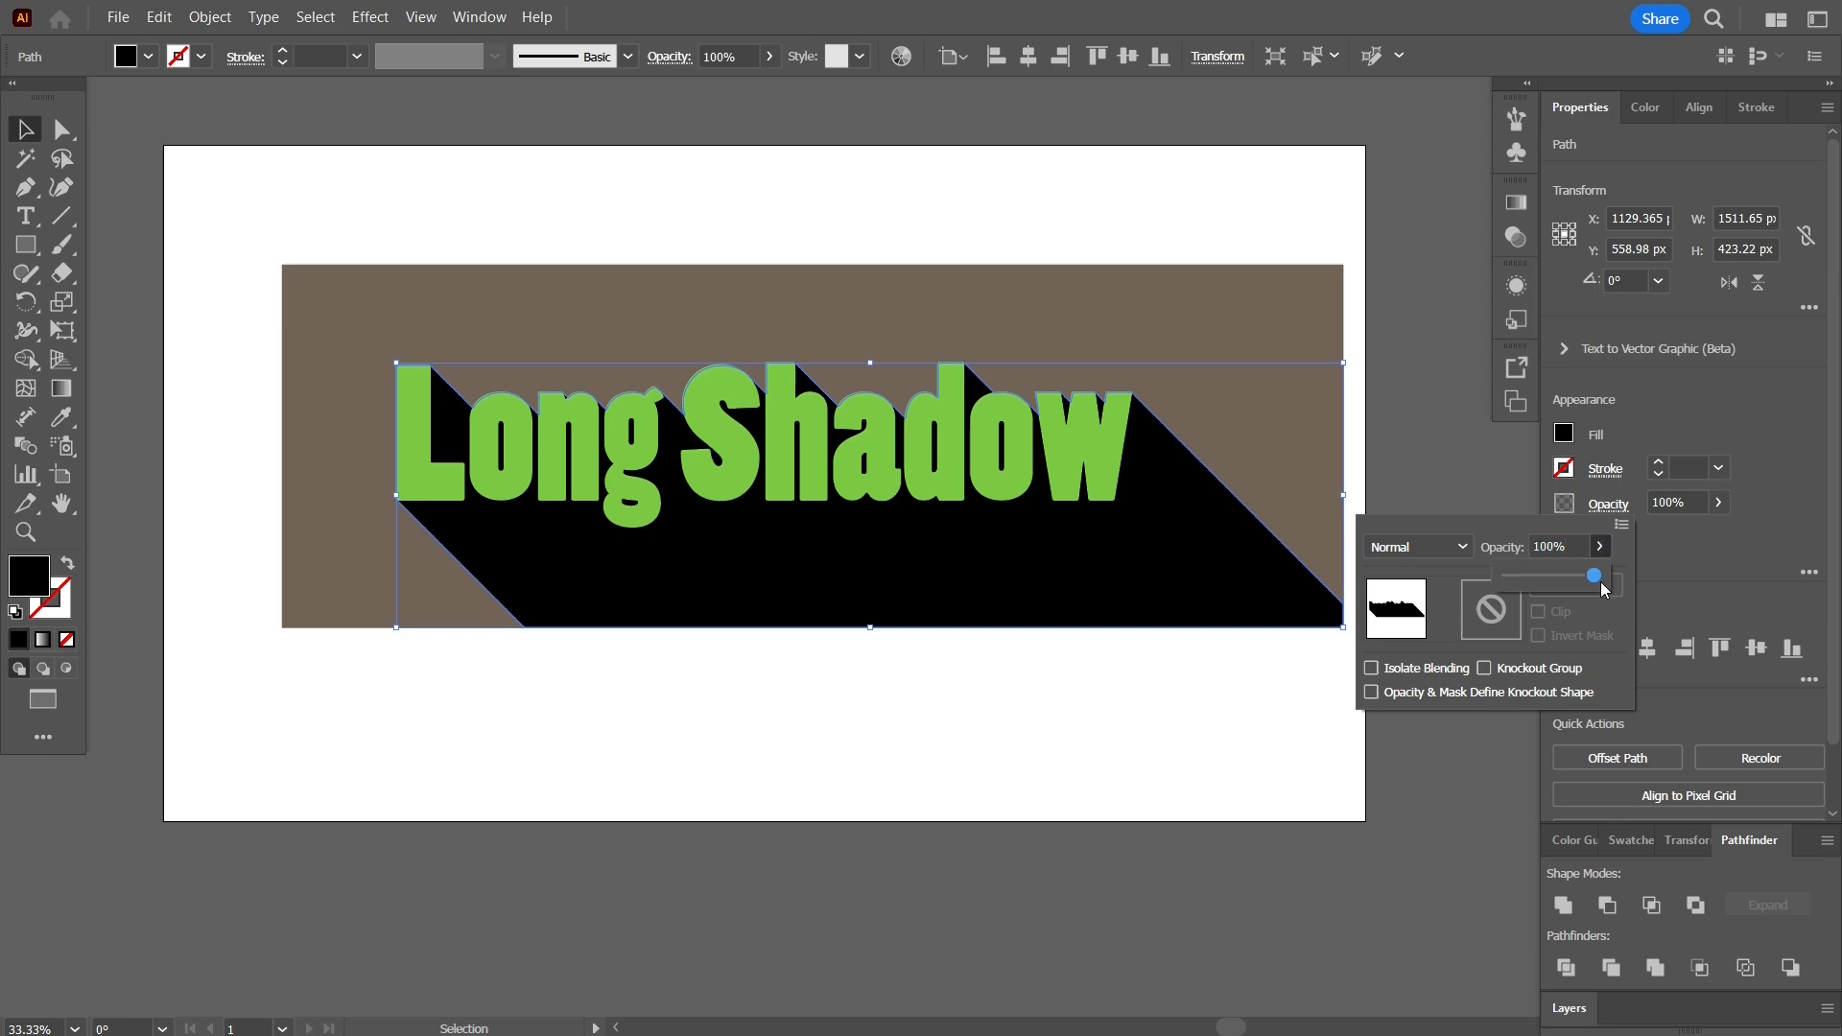
click(1554, 545)
text(20)
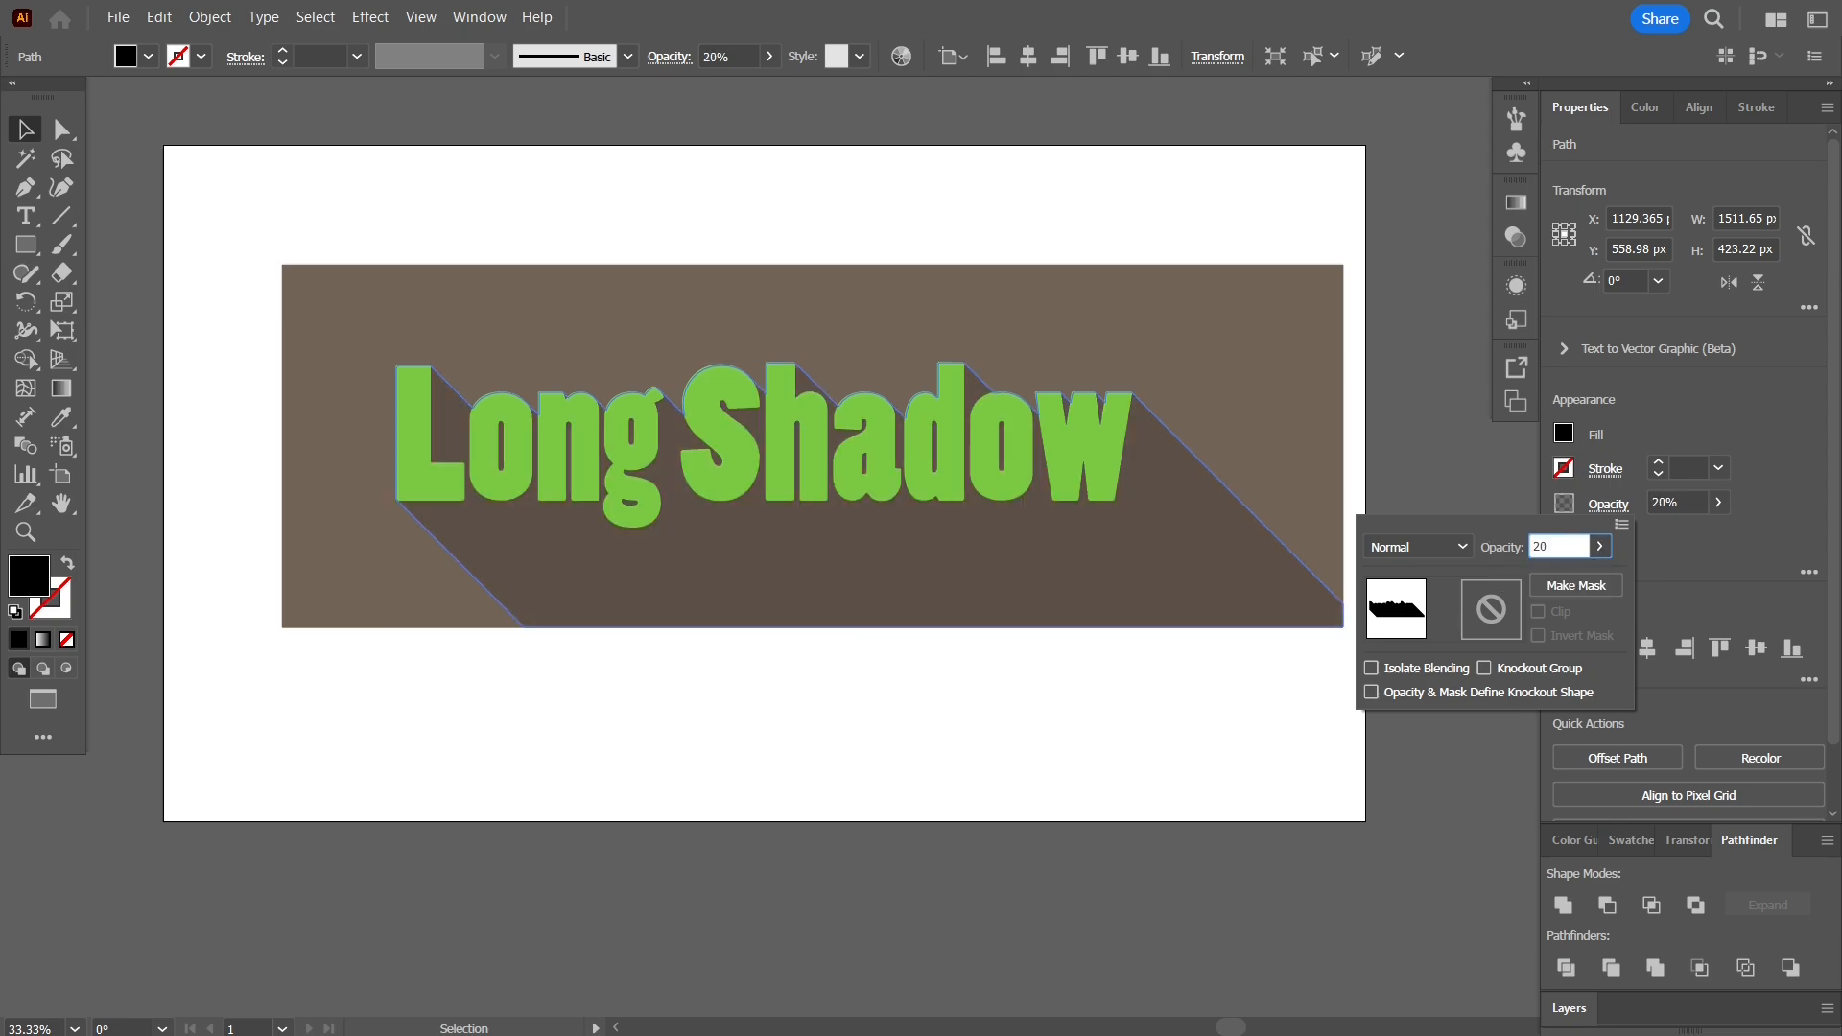
click(1406, 547)
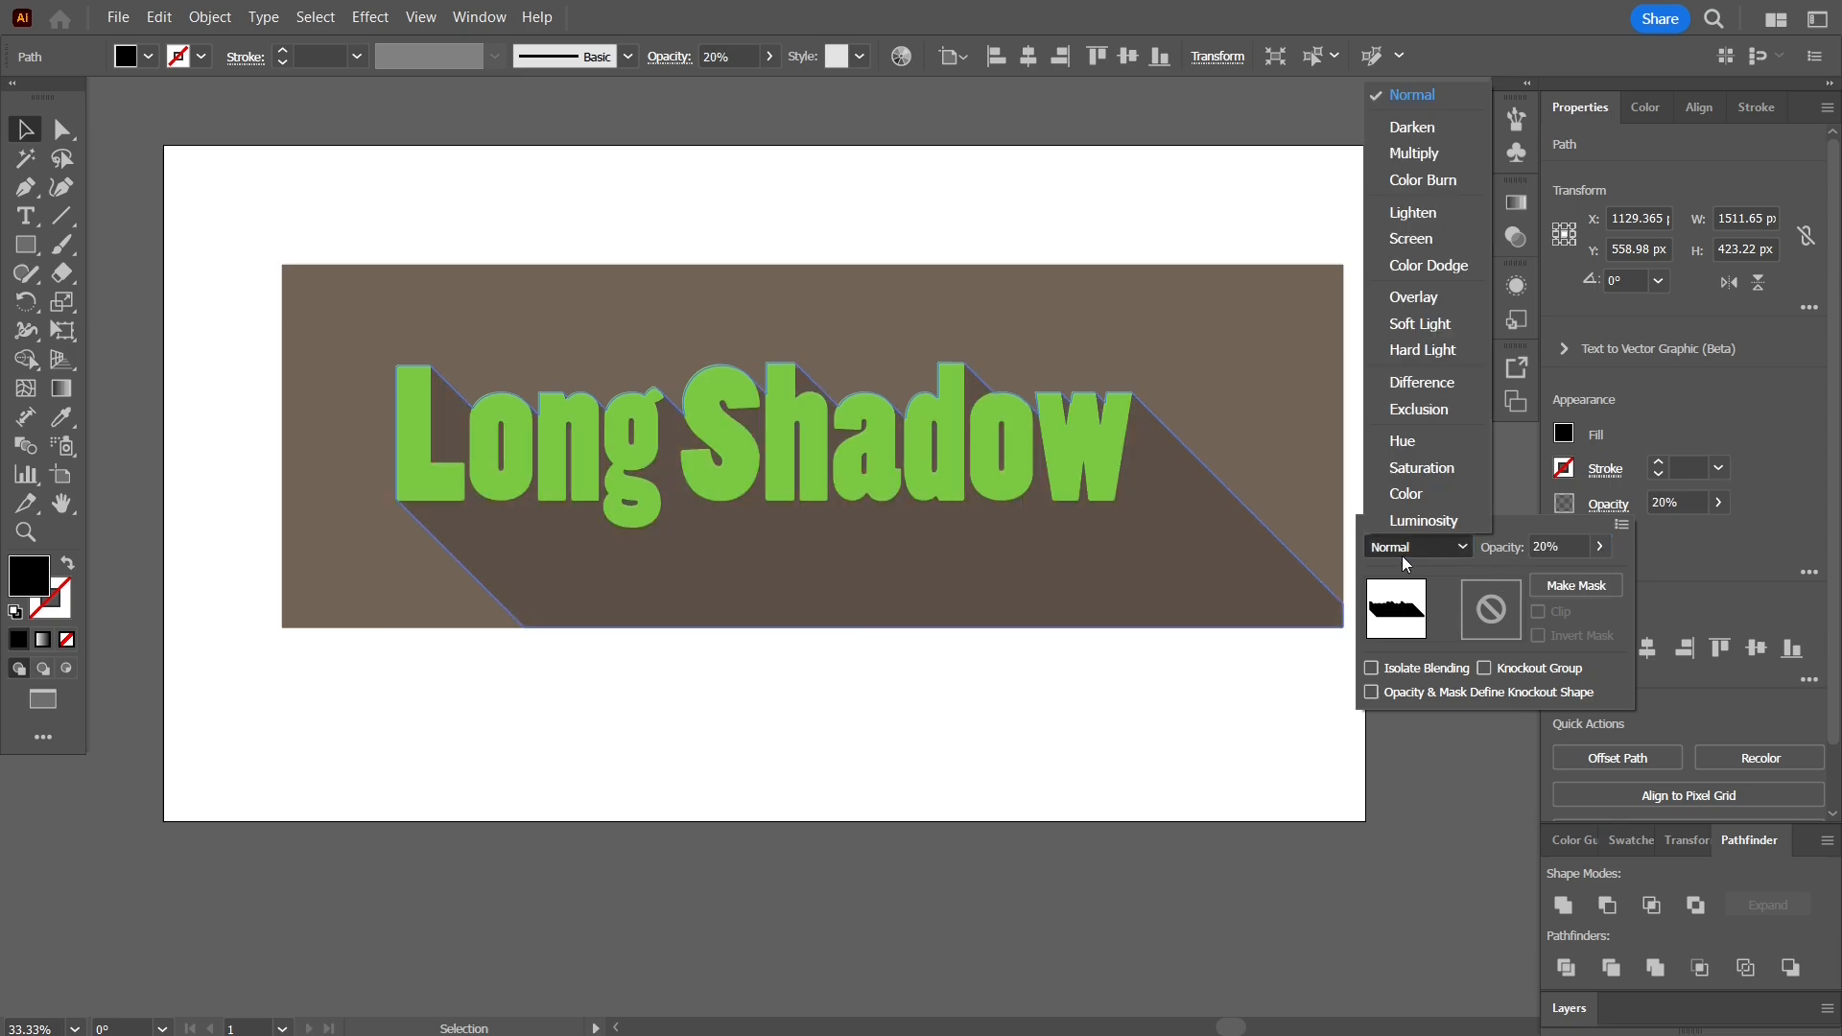
click(1405, 155)
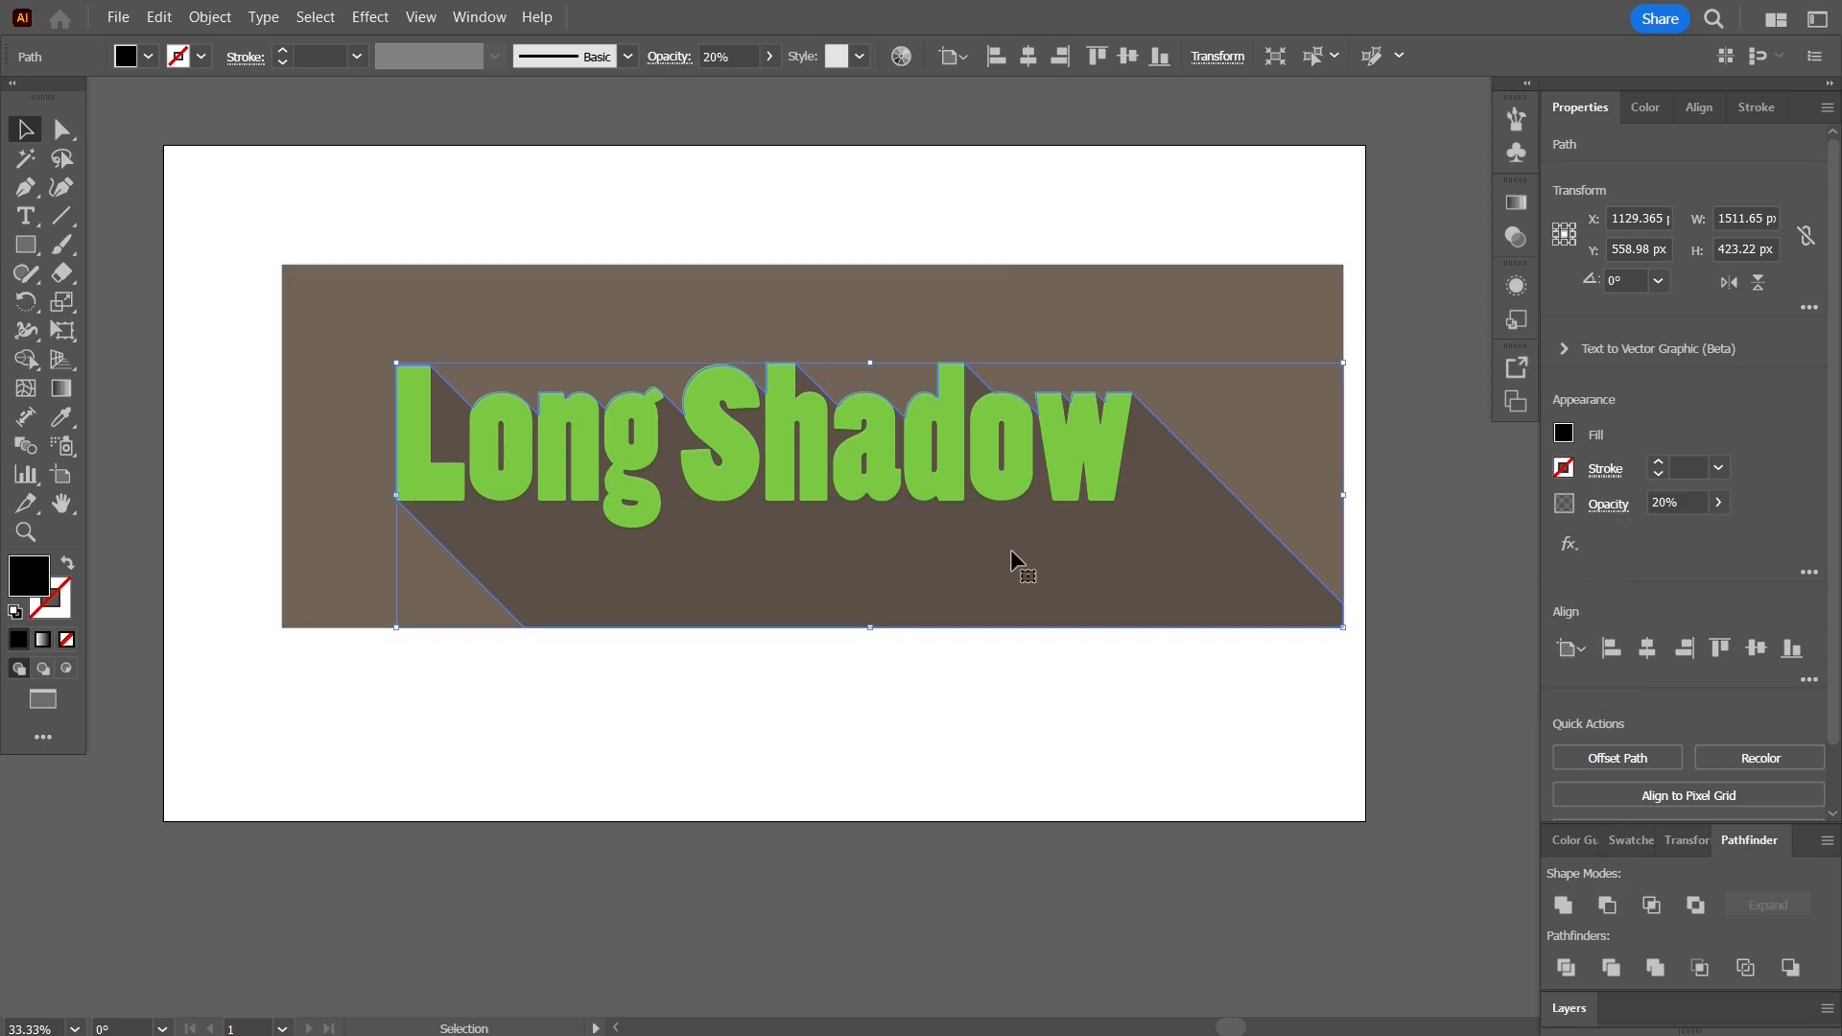
click(848, 723)
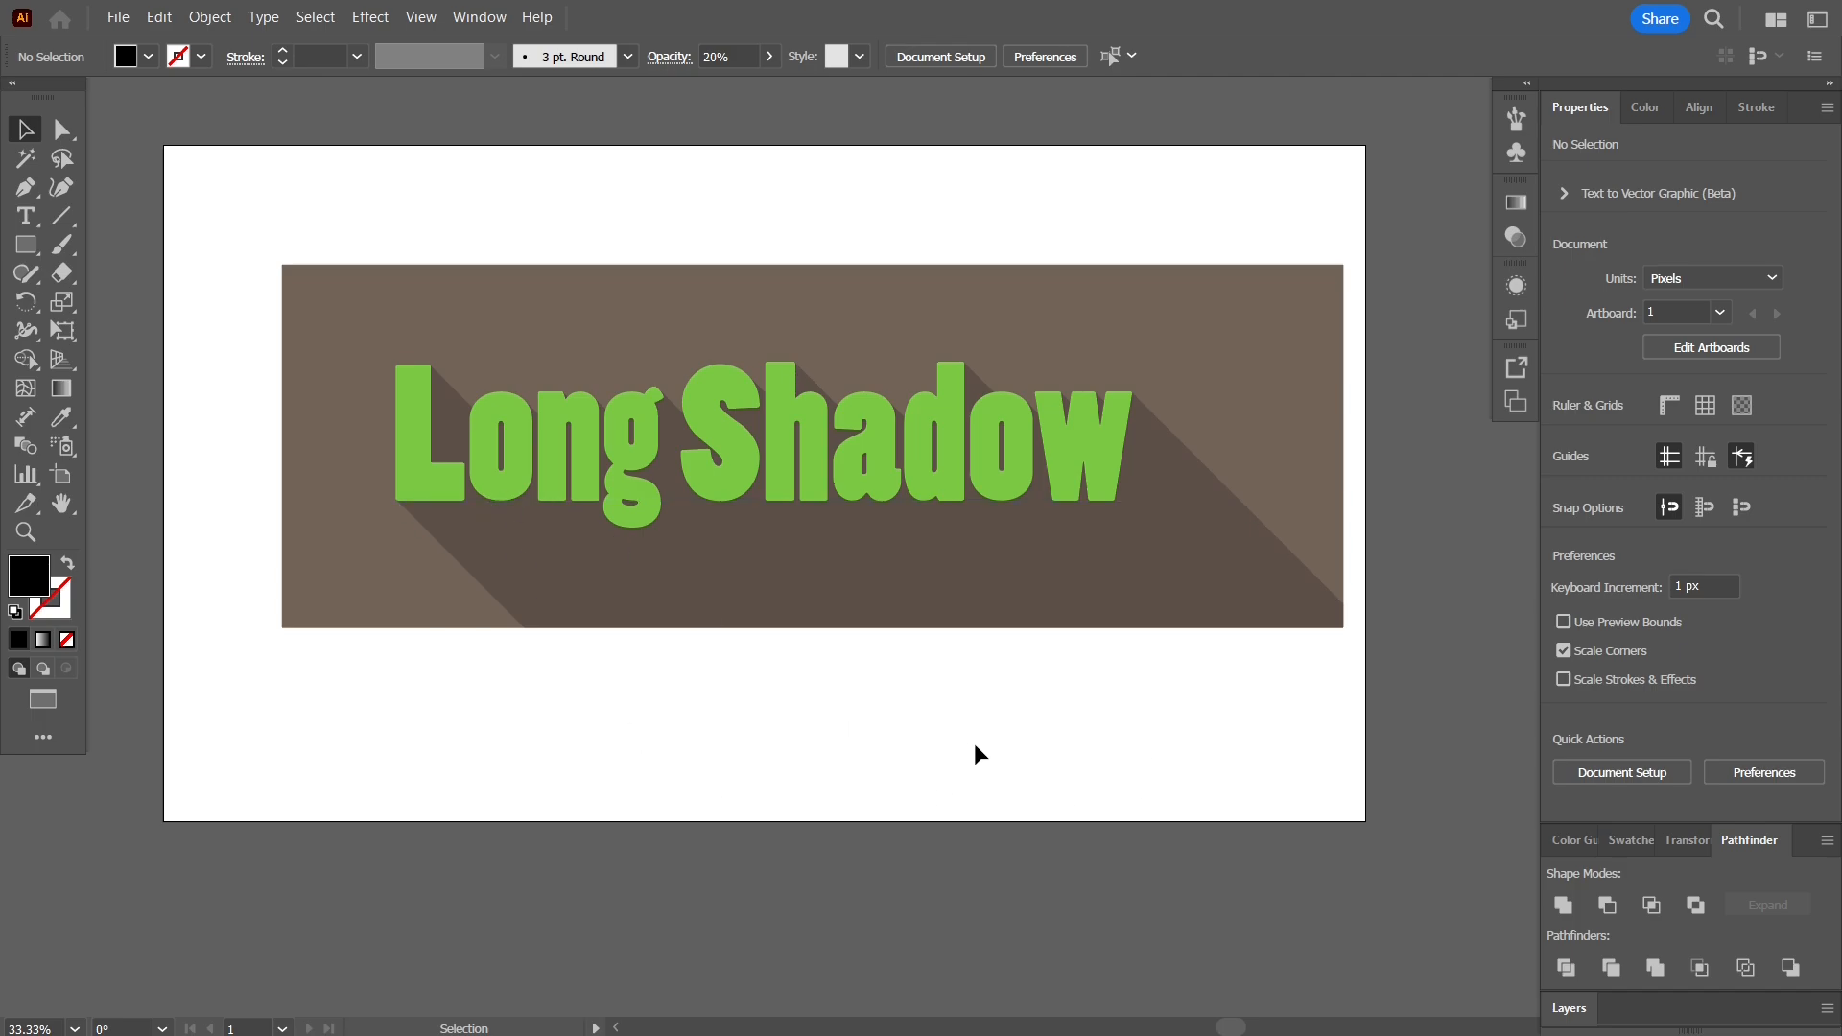
- Examine the finished text and its long shadow enlarged in full-screen mode
drag(975, 754, 989, 795)
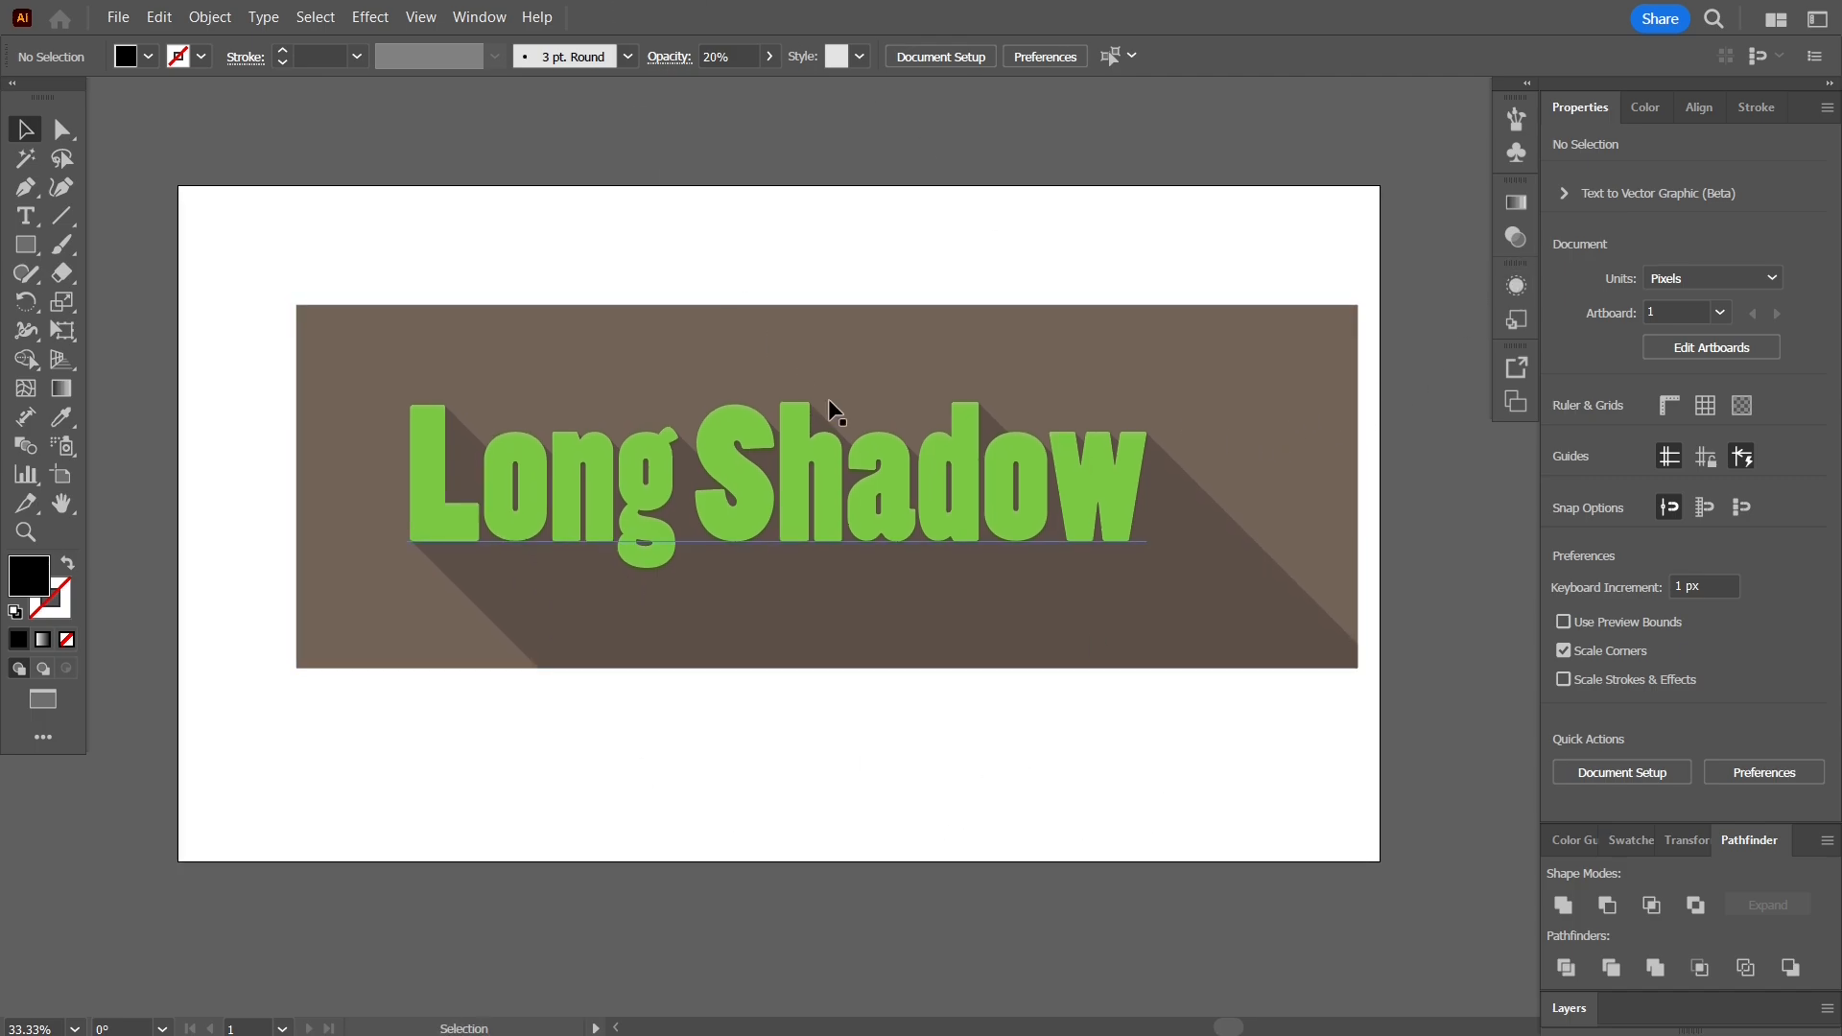
key(f)
drag(930, 636, 1044, 764)
scroll(945, 591, up, 1)
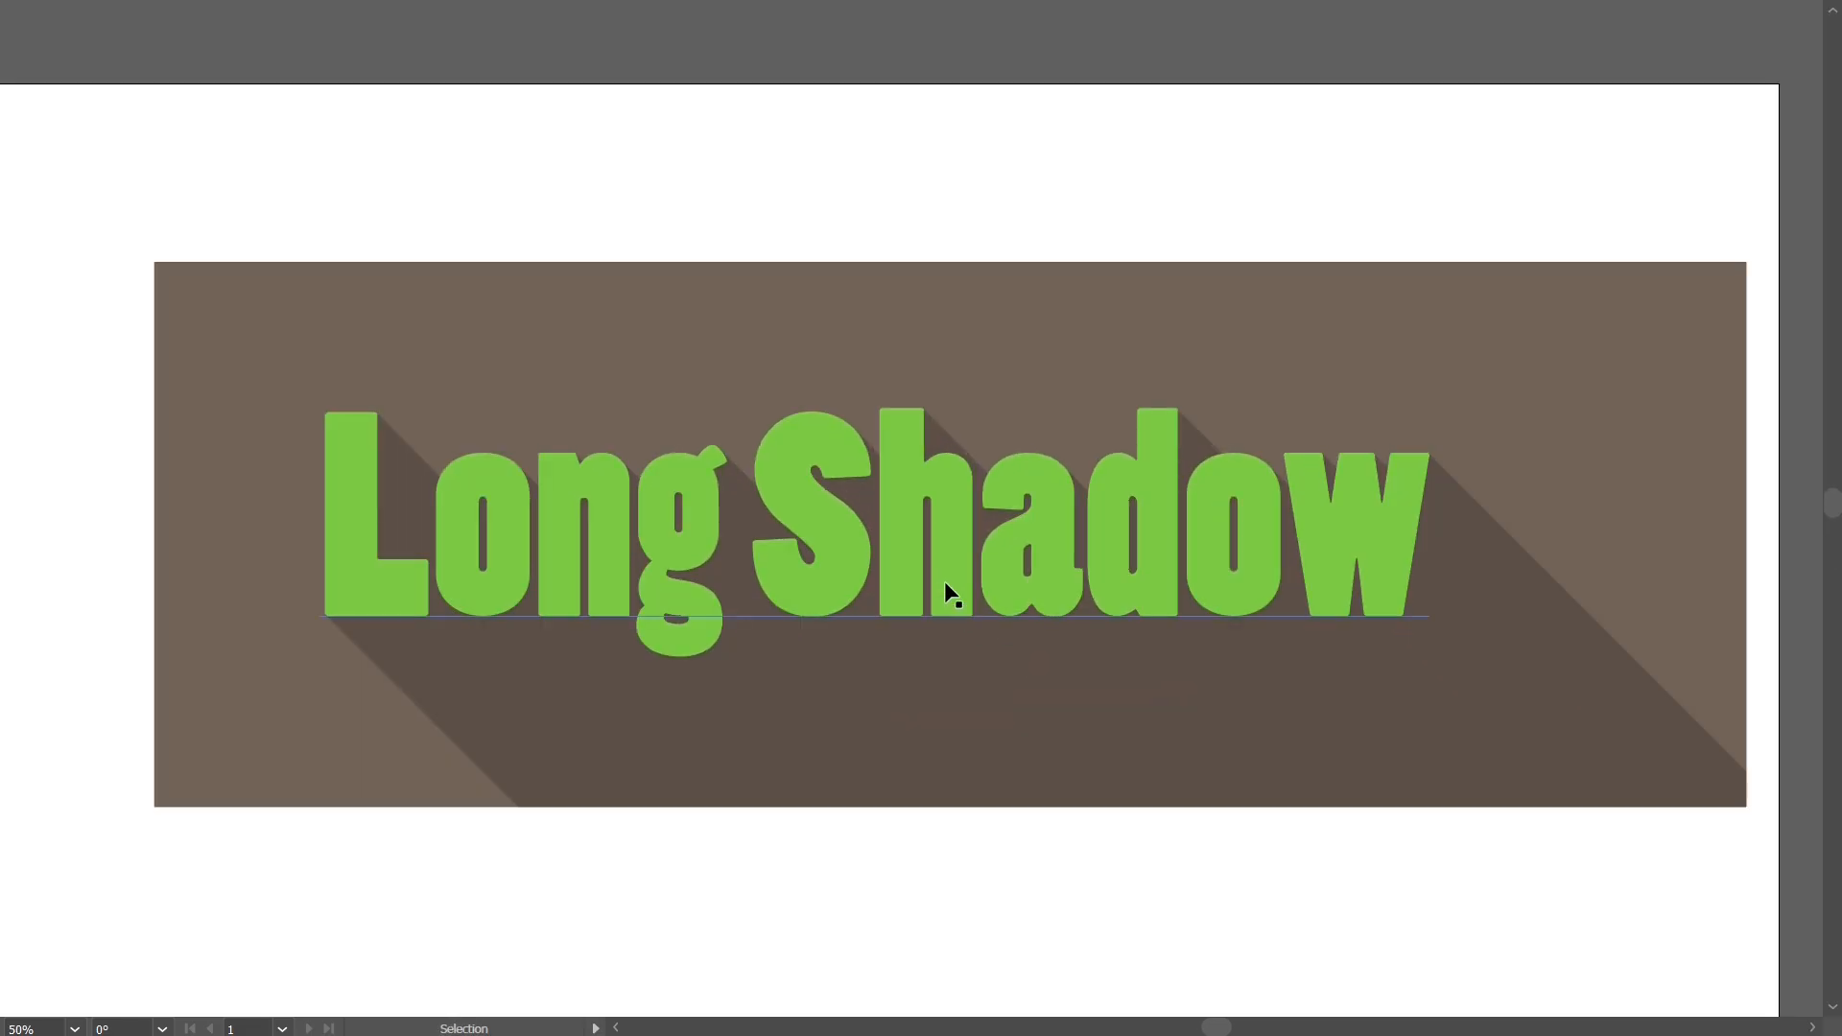
scroll(1262, 407, up, 1)
drag(1167, 361, 1315, 347)
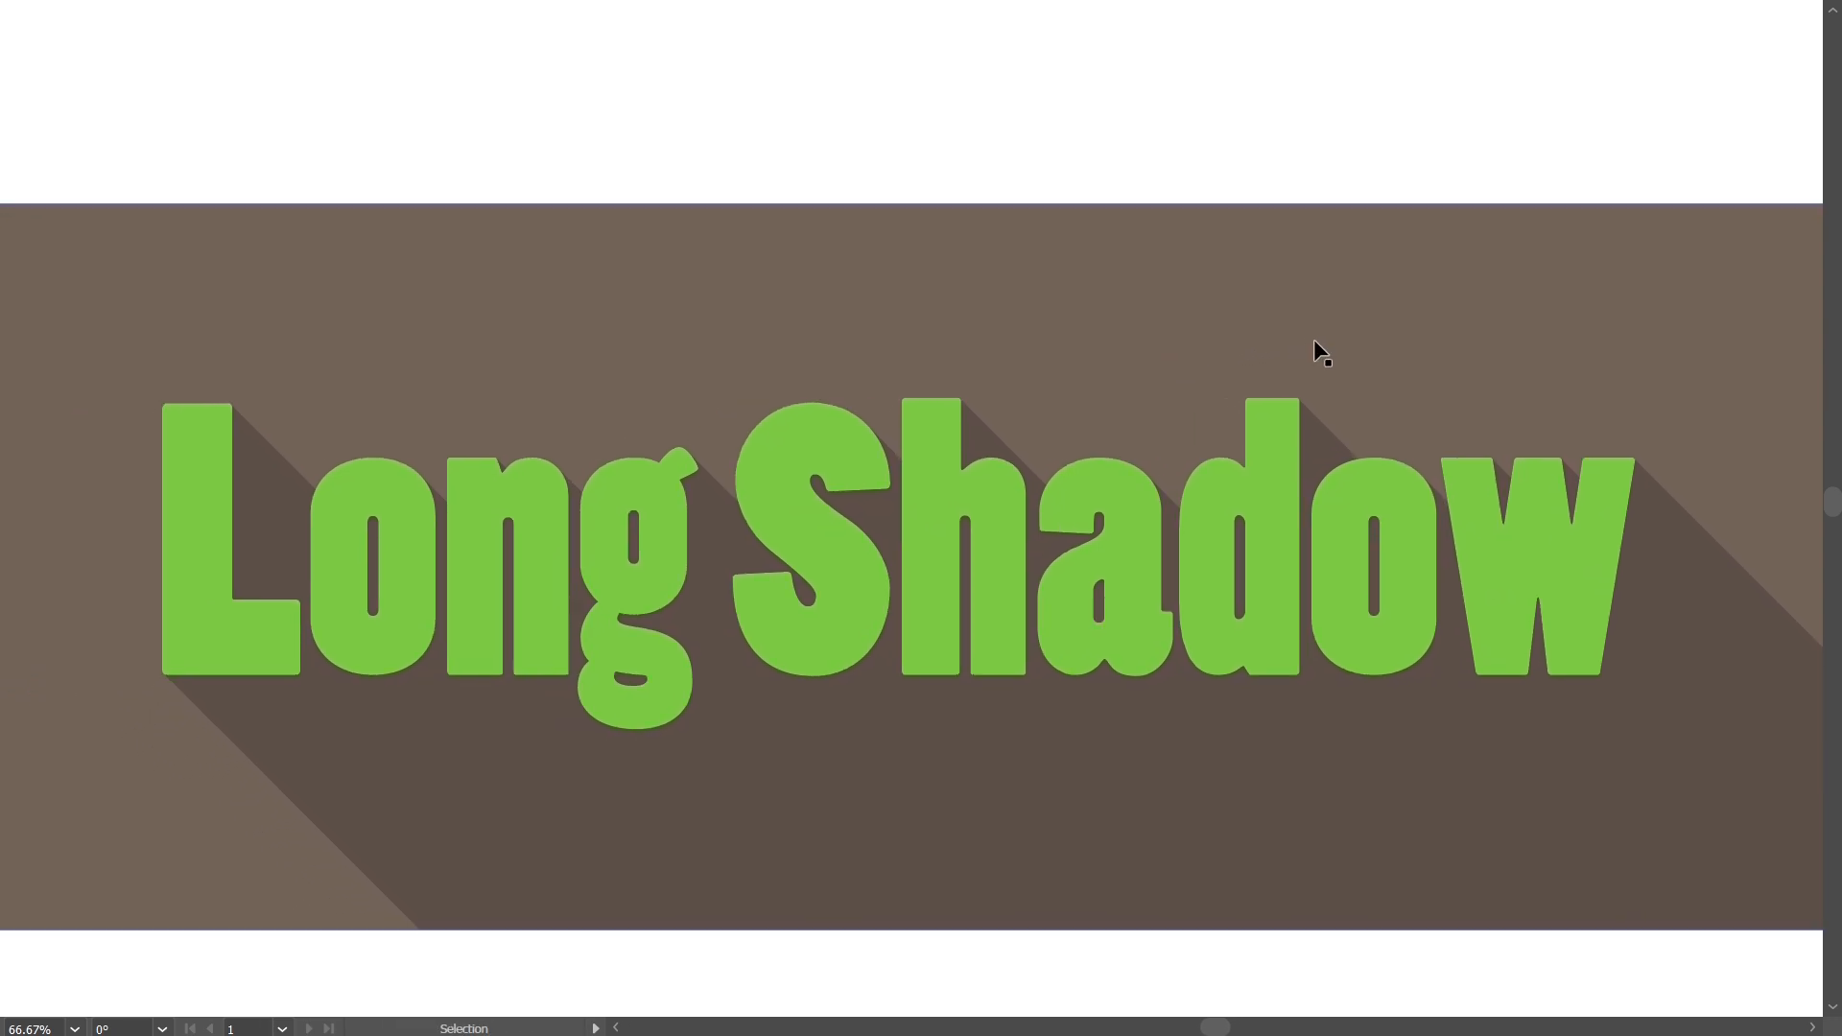